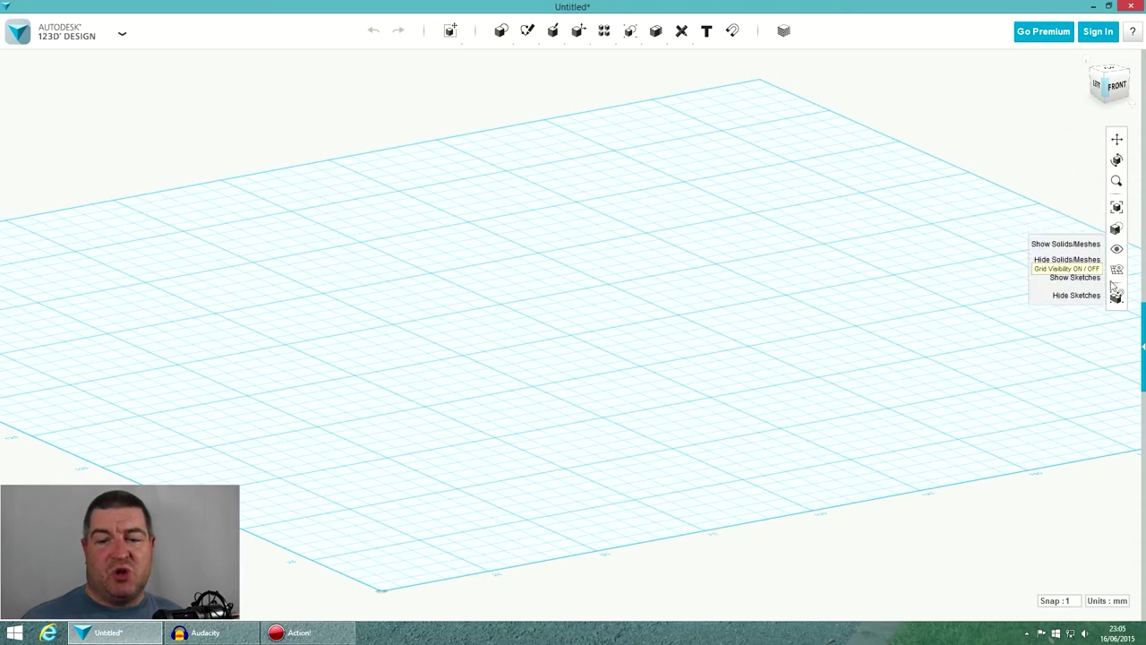
pyautogui.click(1113, 89)
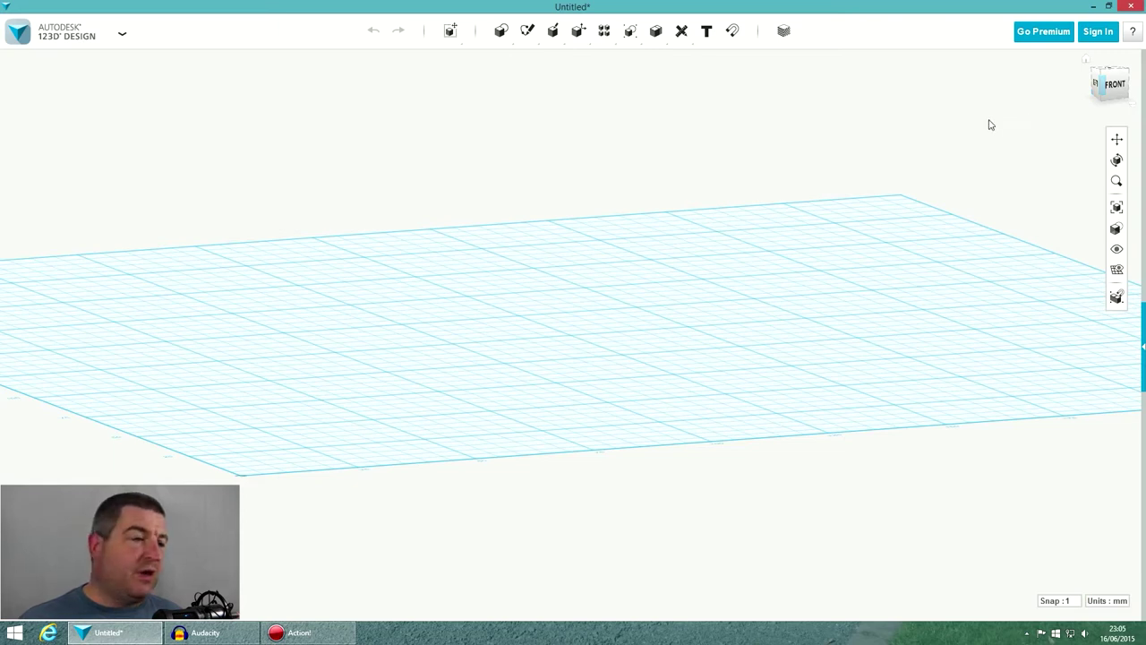
pyautogui.click(1132, 106)
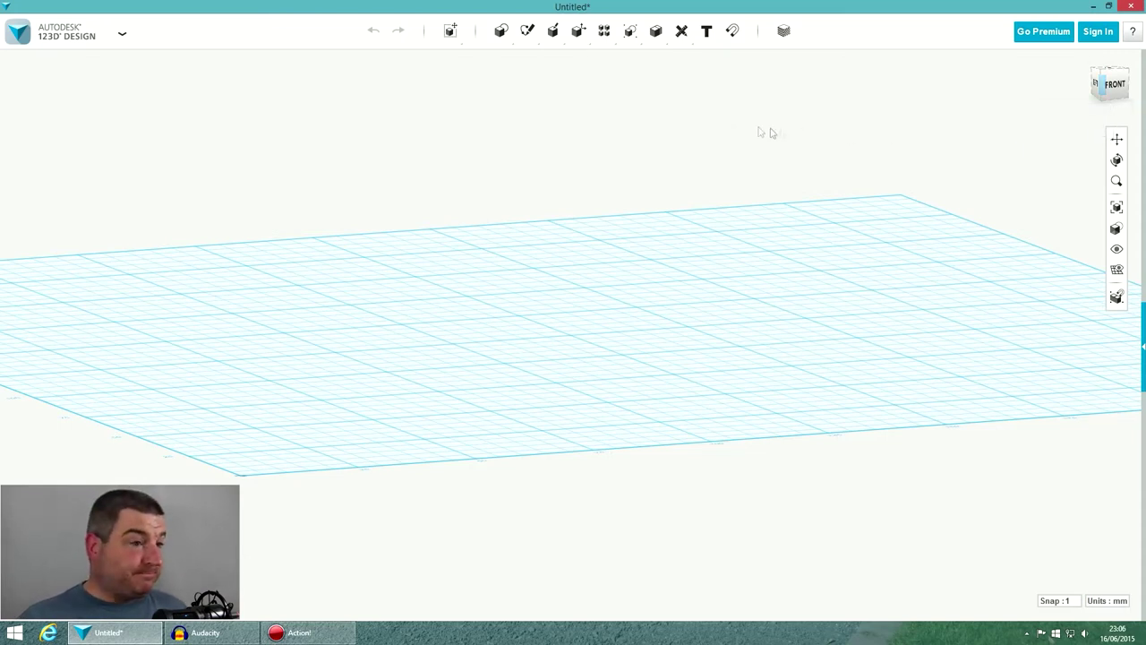
# - Insert a box primitive with length 100, width 150 and height 5 mm in the middle of the grid
pyautogui.moveTo(500, 36)
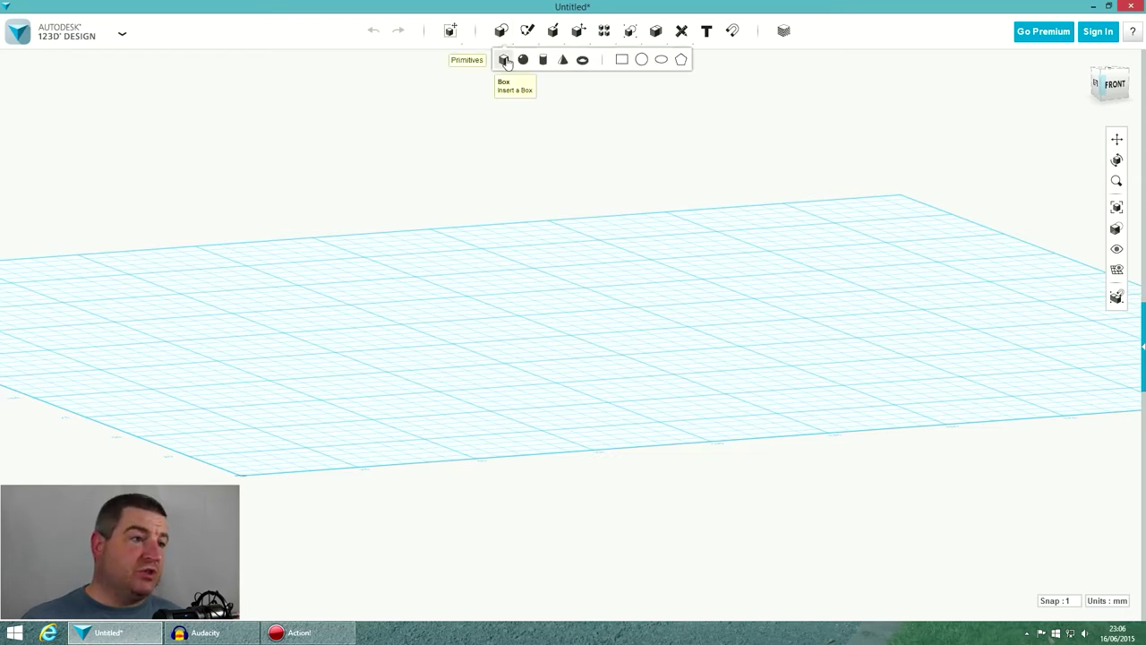
pyautogui.click(503, 57)
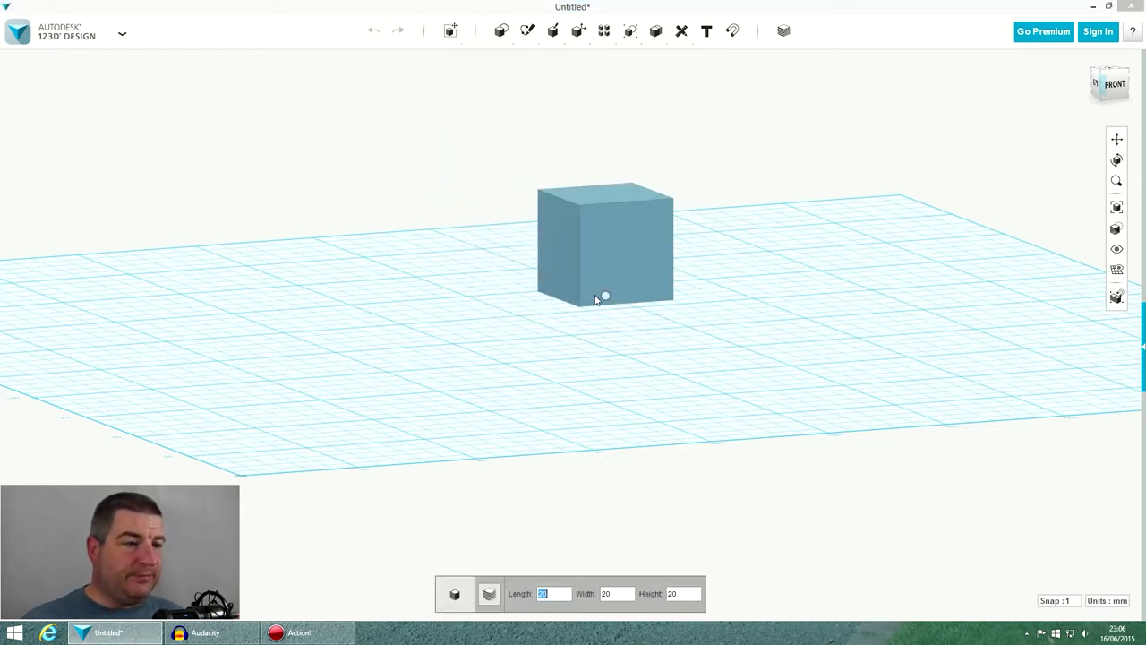
pyautogui.moveTo(524, 314)
pyautogui.mouseDown(button='right')
pyautogui.moveTo(591, 314)
pyautogui.moveTo(525, 325)
pyautogui.moveTo(598, 323)
pyautogui.moveTo(550, 325)
pyautogui.moveTo(583, 315)
pyautogui.moveTo(586, 328)
pyautogui.moveTo(515, 268)
pyautogui.moveTo(573, 328)
pyautogui.moveTo(546, 316)
pyautogui.mouseUp(button='right')
pyautogui.scroll(-5, 544, 309)
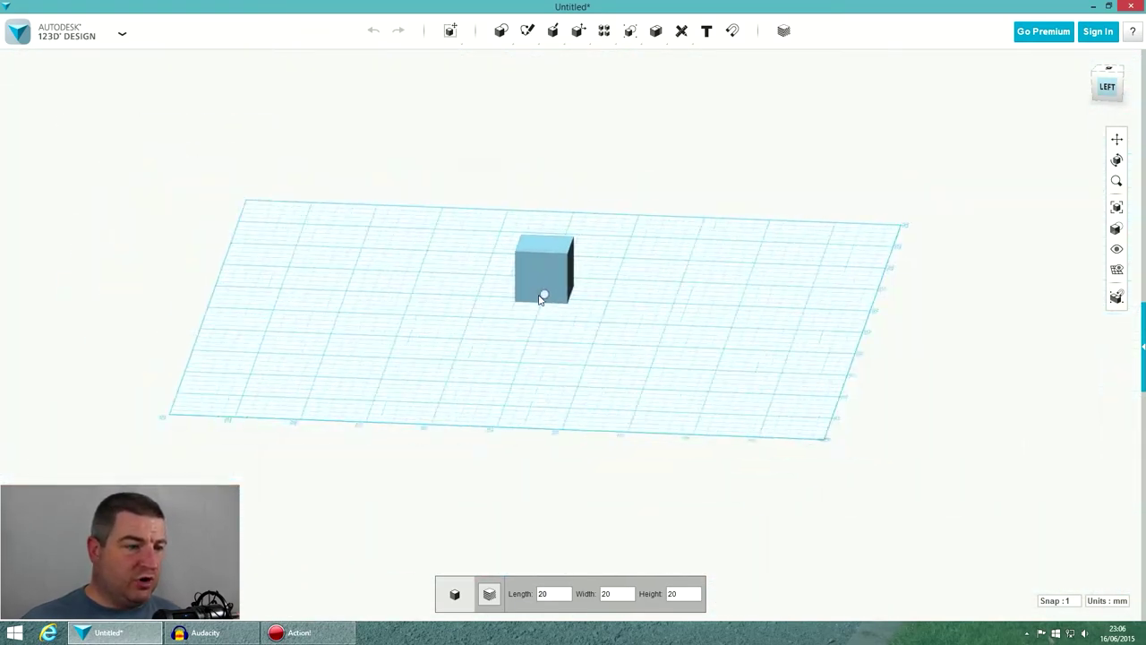
pyautogui.moveTo(542, 300)
pyautogui.mouseDown(button='right')
pyautogui.moveTo(617, 299)
pyautogui.moveTo(530, 312)
pyautogui.mouseUp(button='right')
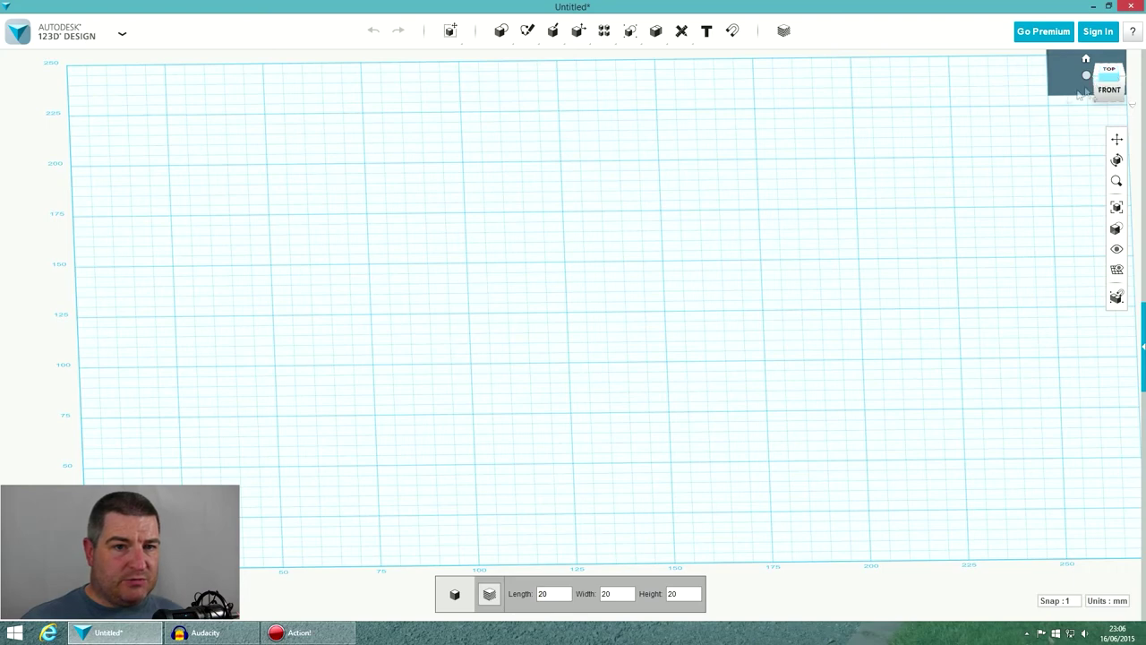
pyautogui.click(1106, 81)
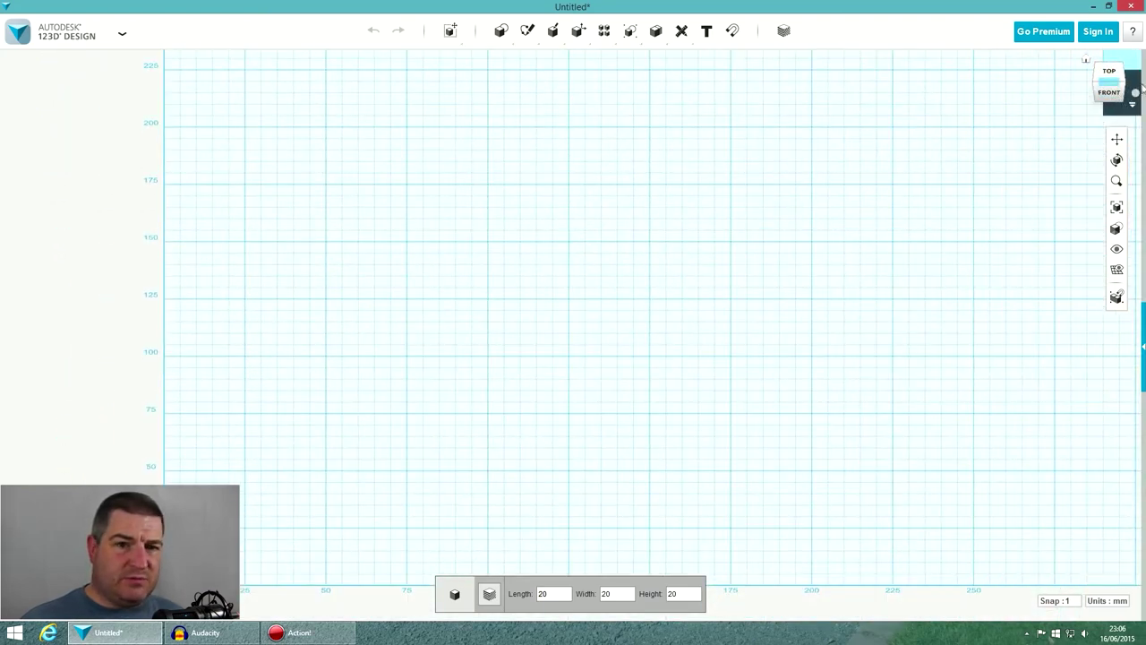
pyautogui.click(1121, 82)
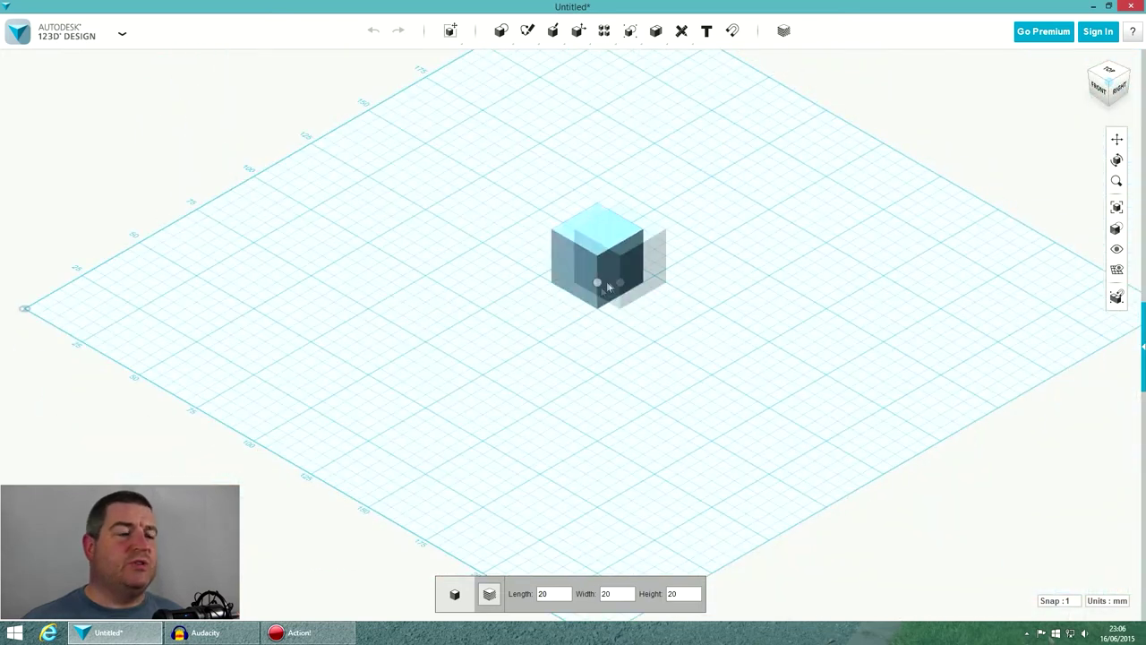
pyautogui.click(564, 293)
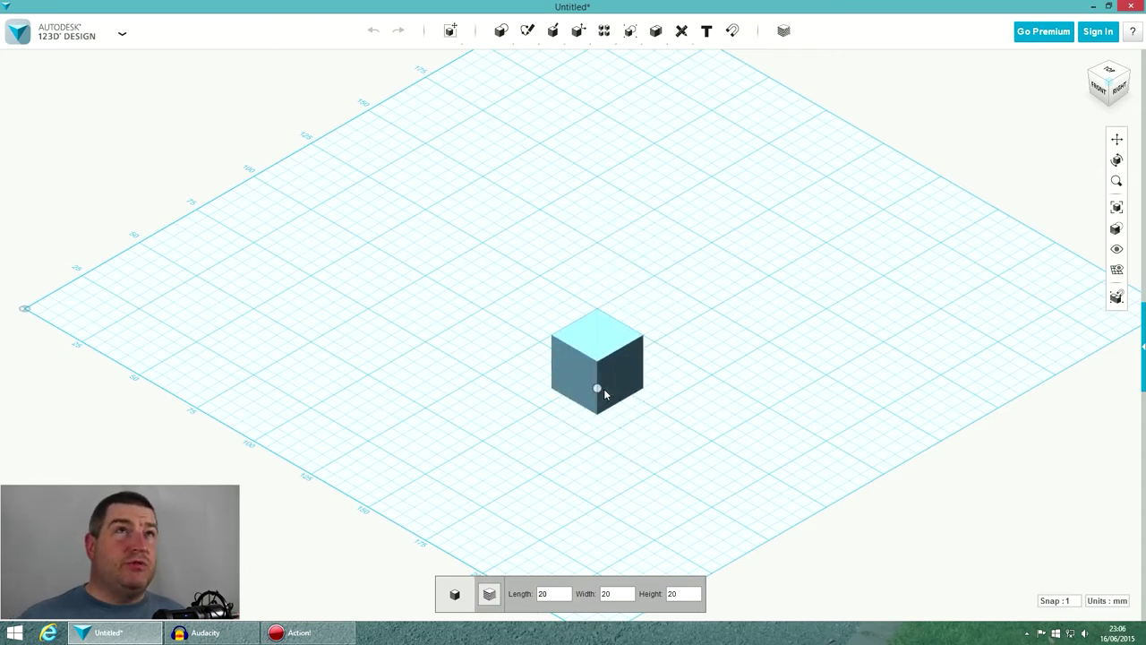
pyautogui.press('Tab')
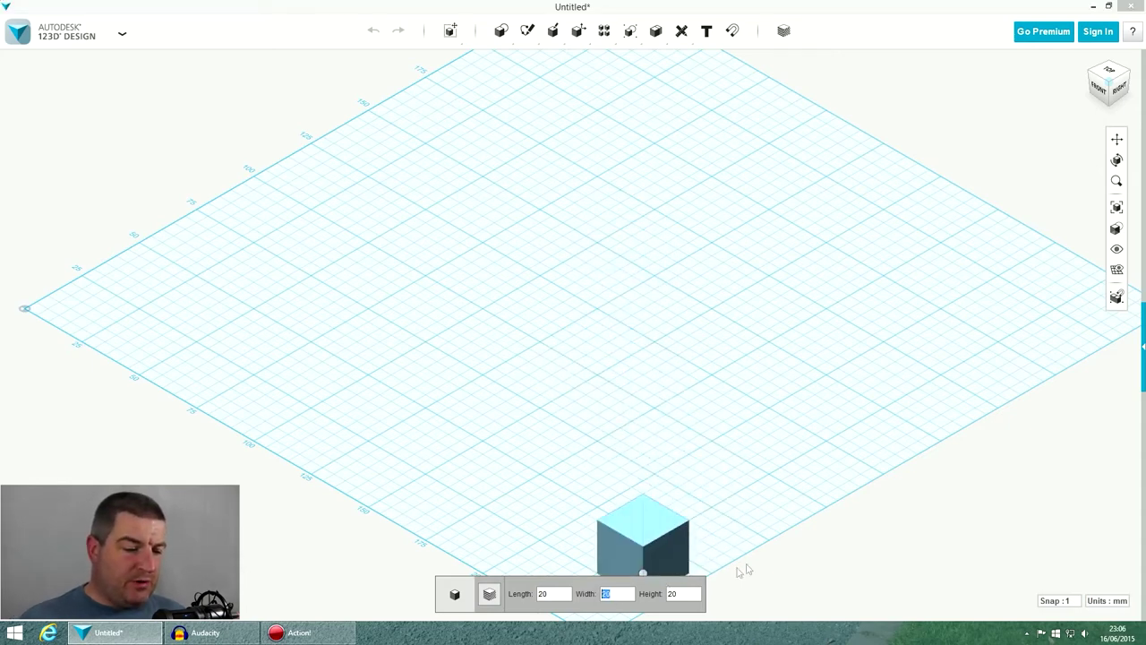
pyautogui.write('150')
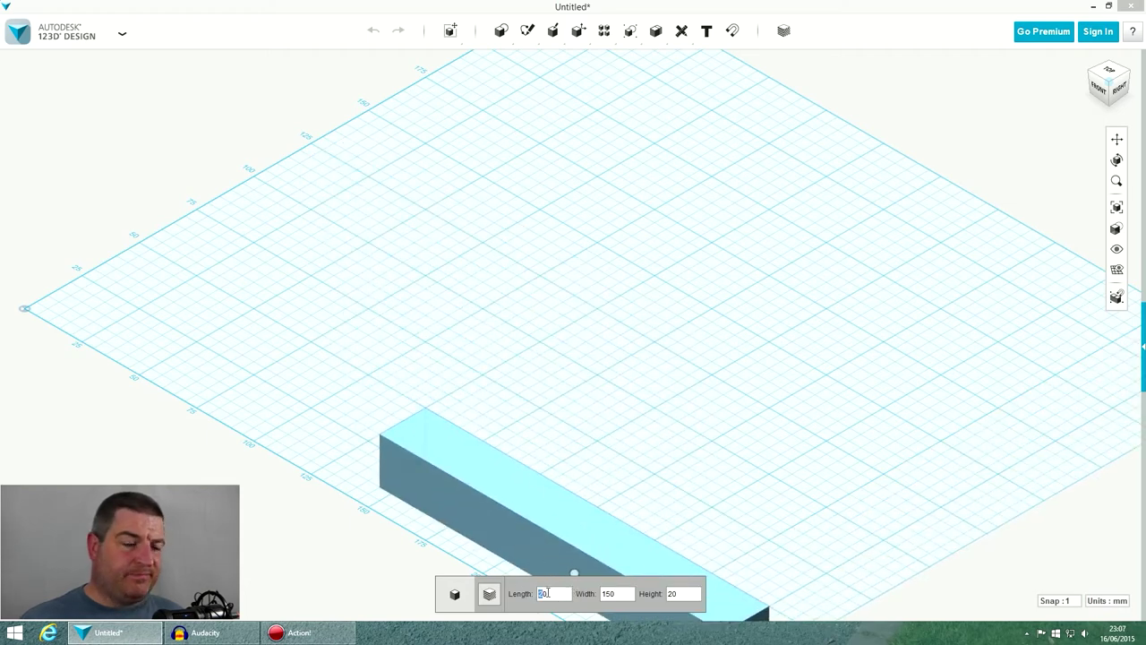
pyautogui.write('100')
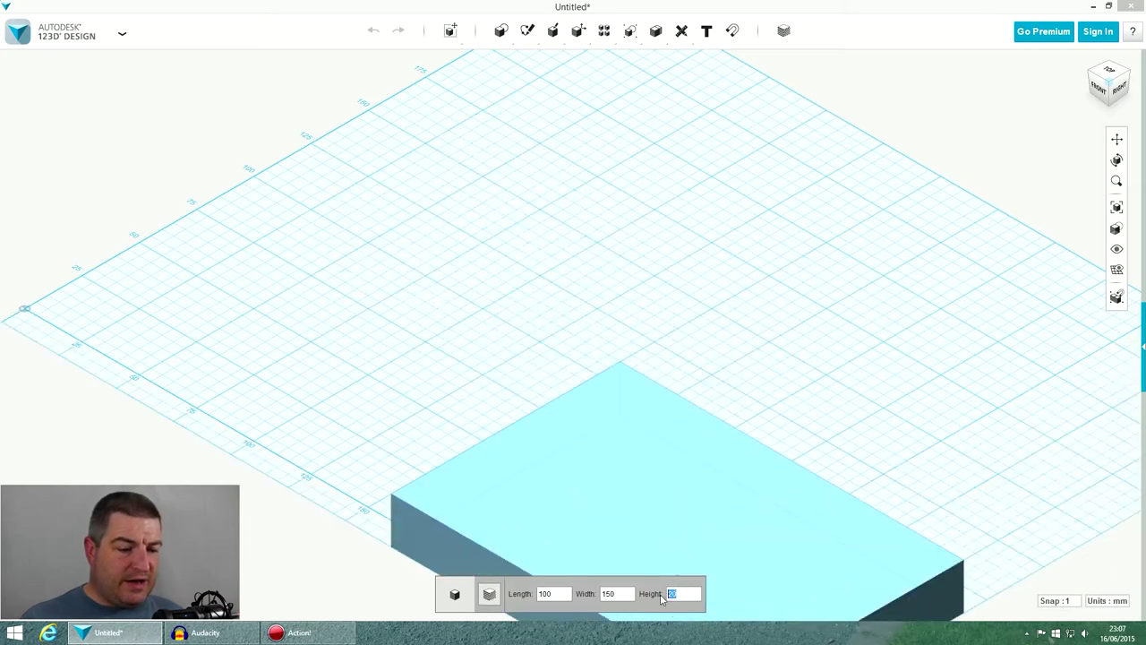
pyautogui.write('5')
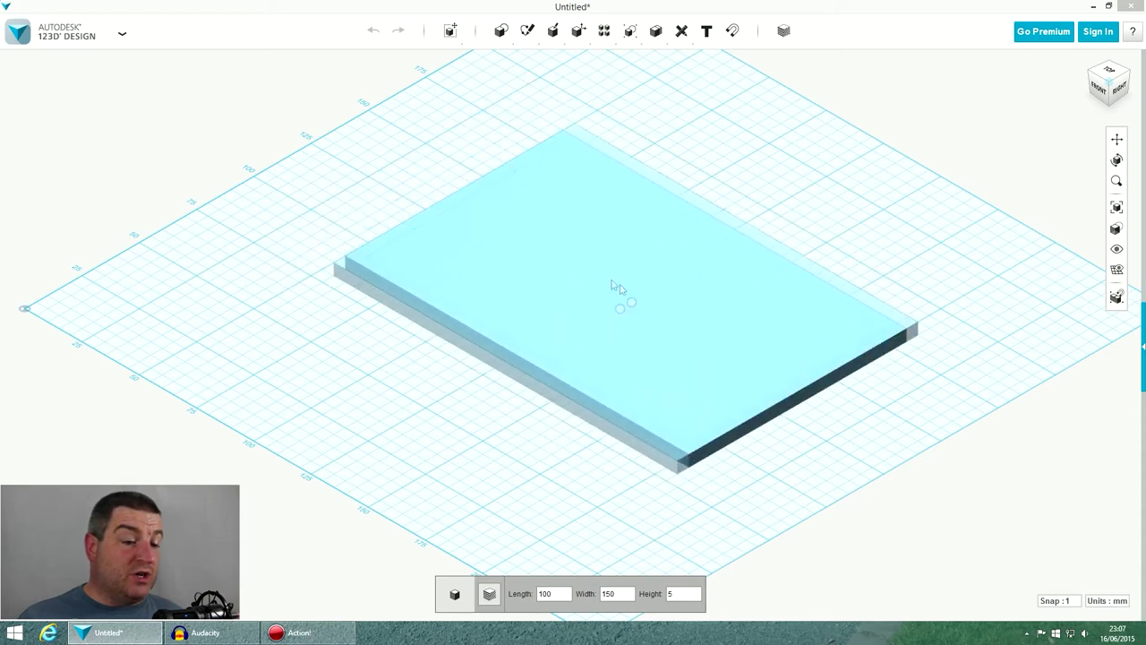
pyautogui.click(1077, 607)
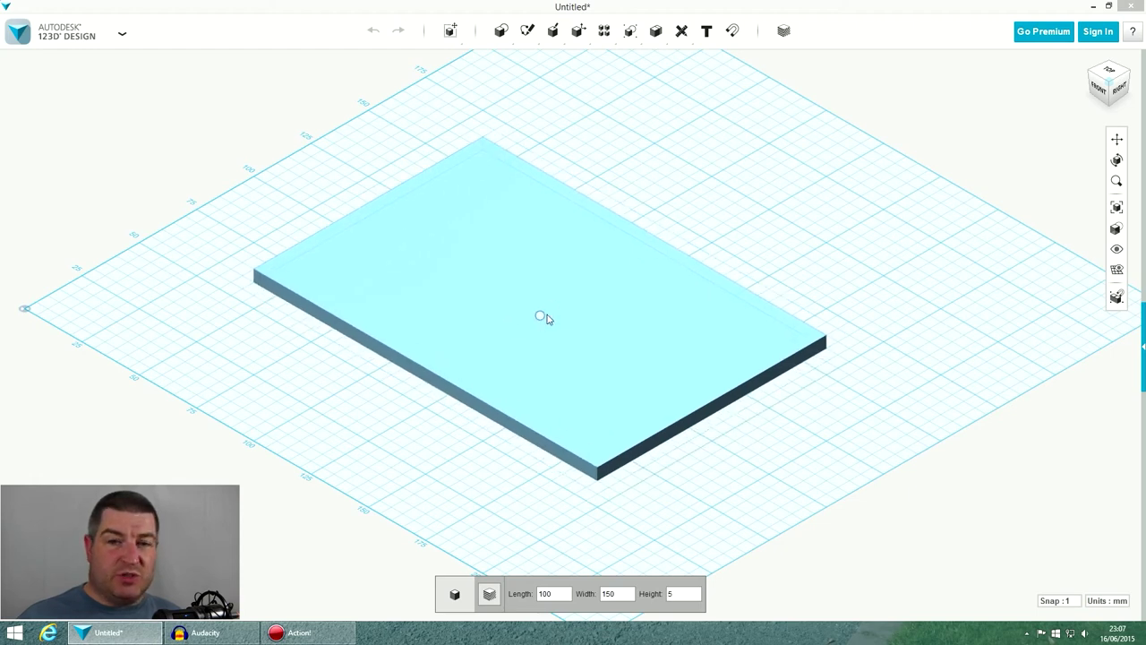
pyautogui.click(538, 343)
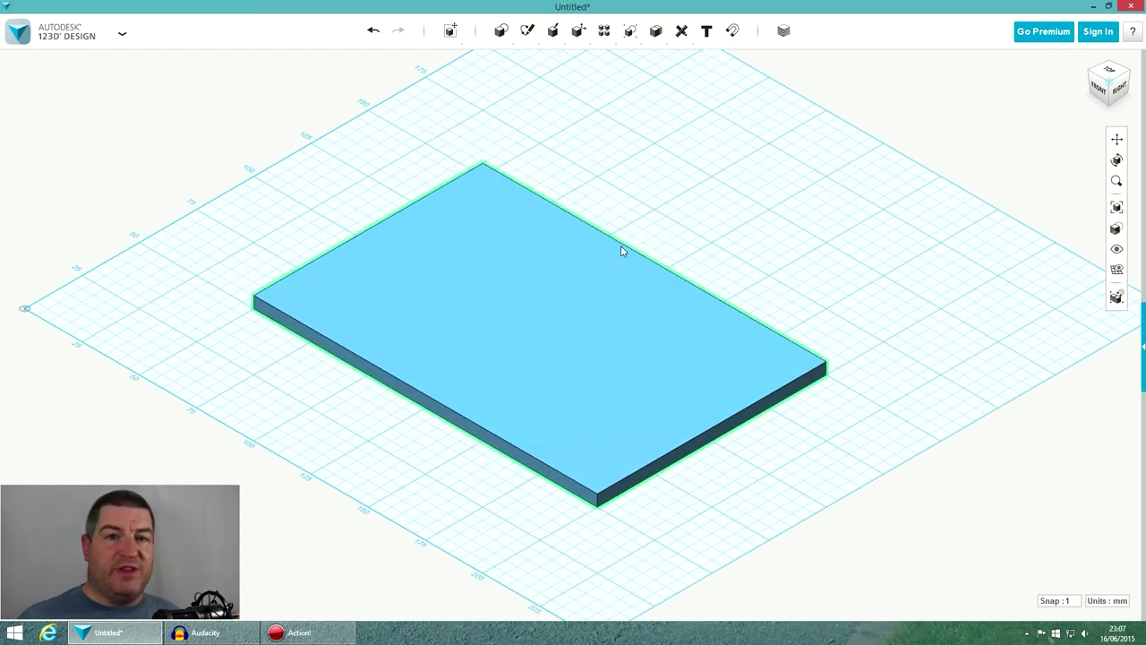
# - Insert a second box with length 20, width 150 and height 5 mm just behind the plate, parallel to its long edge
pyautogui.moveTo(473, 296); pyautogui.dragTo(519, 350, button='right')
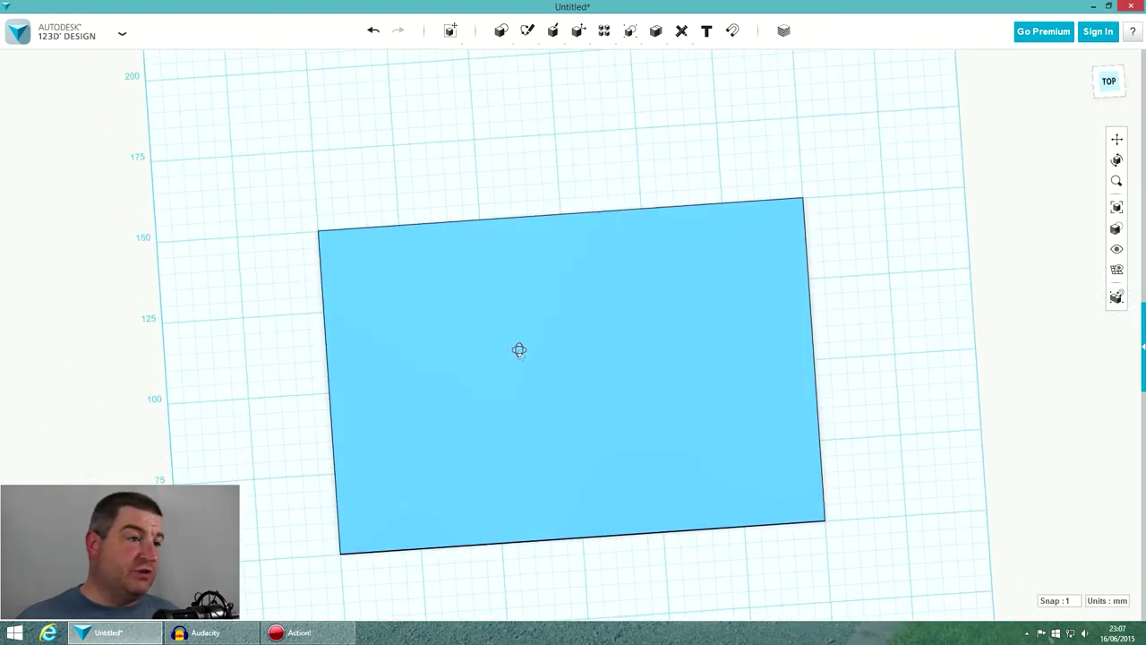
pyautogui.moveTo(499, 33)
pyautogui.click(506, 65)
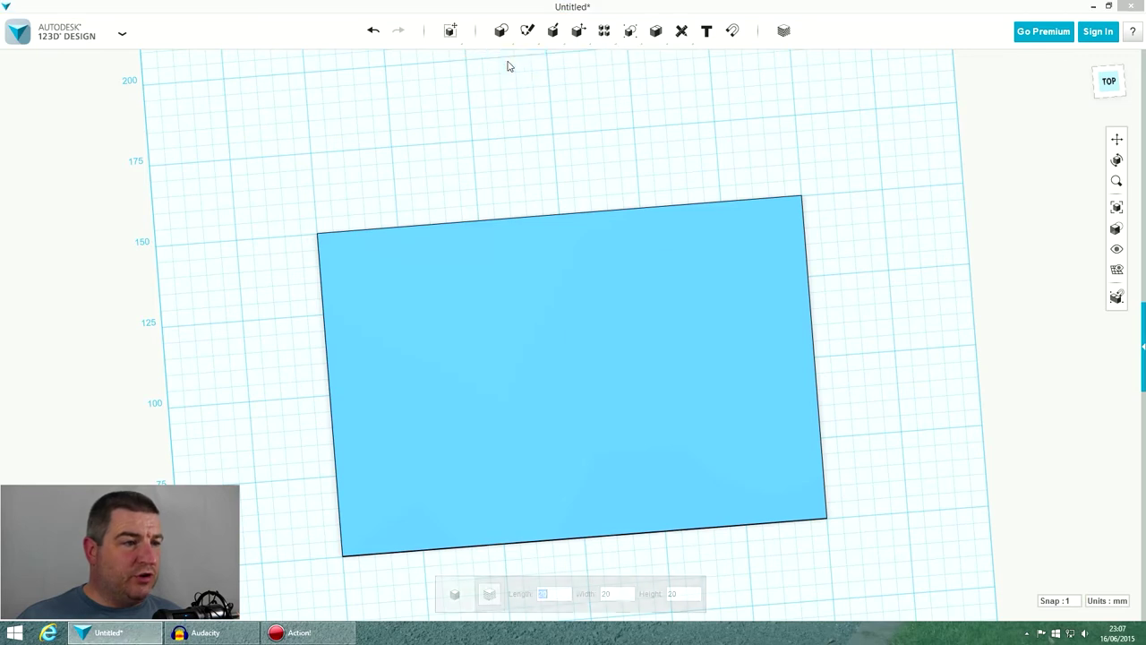
pyautogui.moveTo(625, 593); pyautogui.dragTo(595, 592)
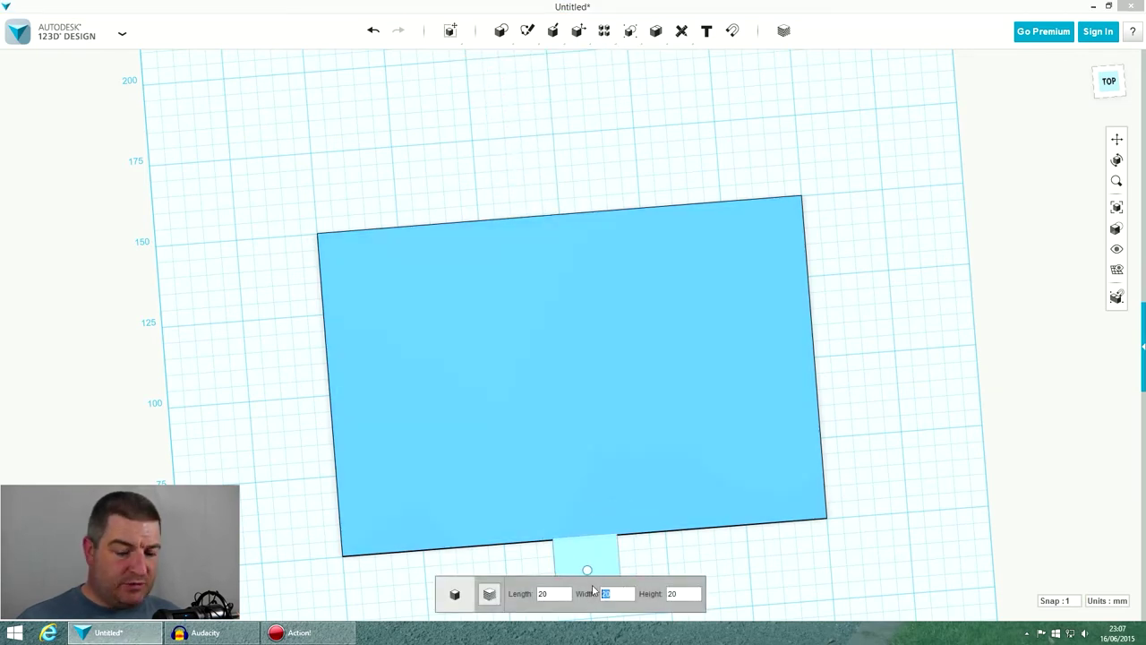
pyautogui.write('150')
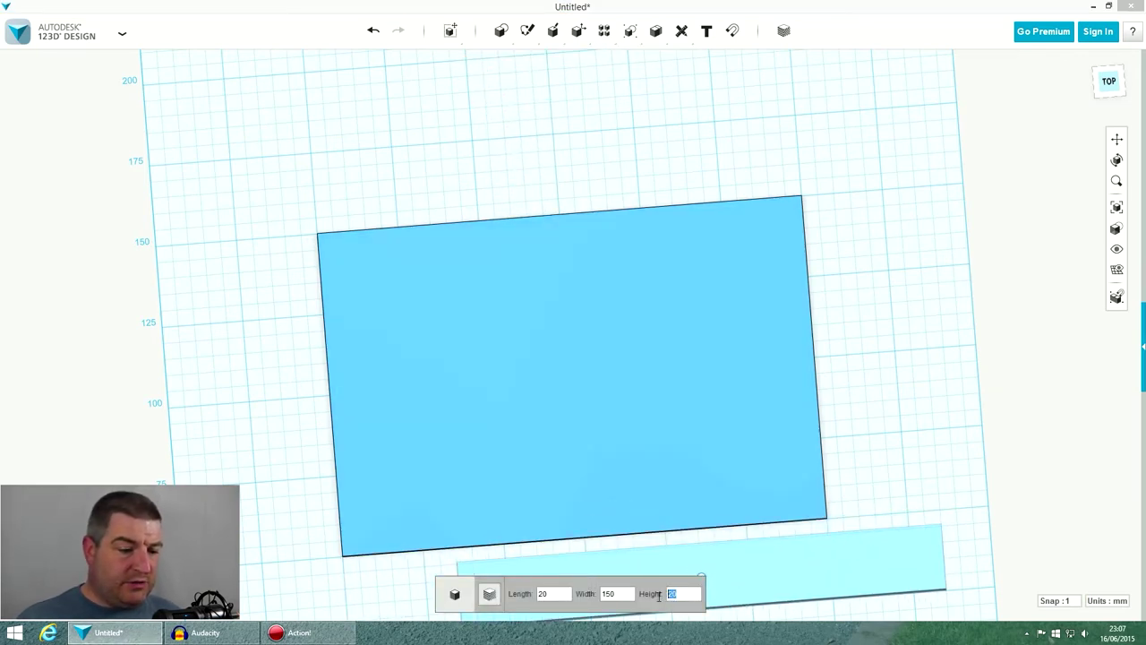
pyautogui.write('5')
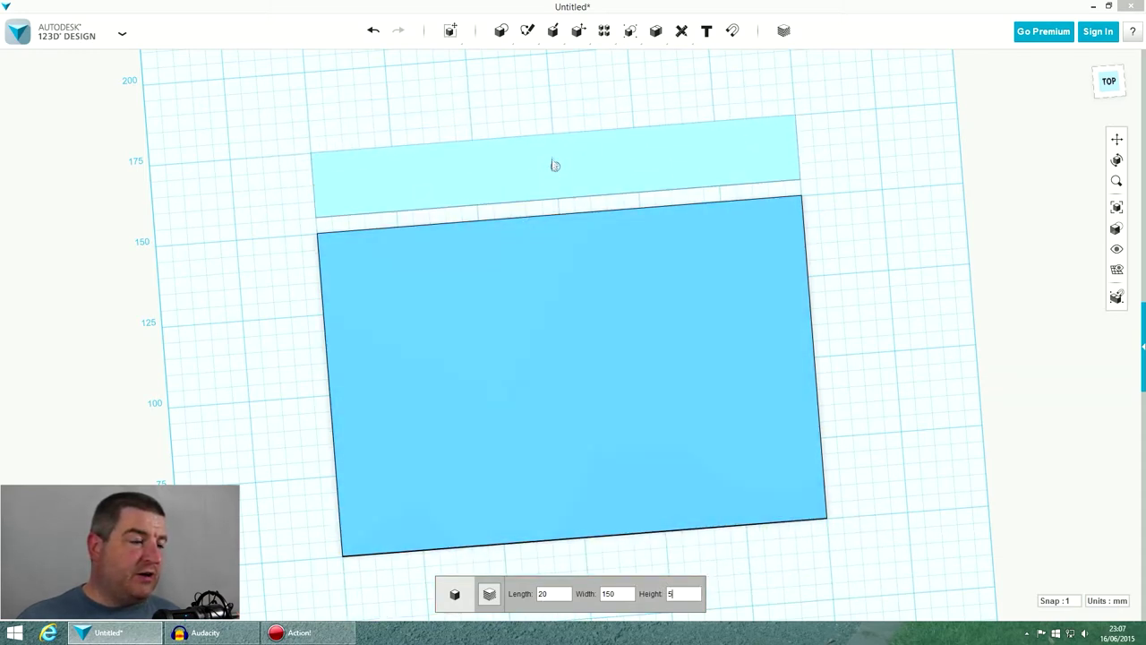
pyautogui.click(549, 132)
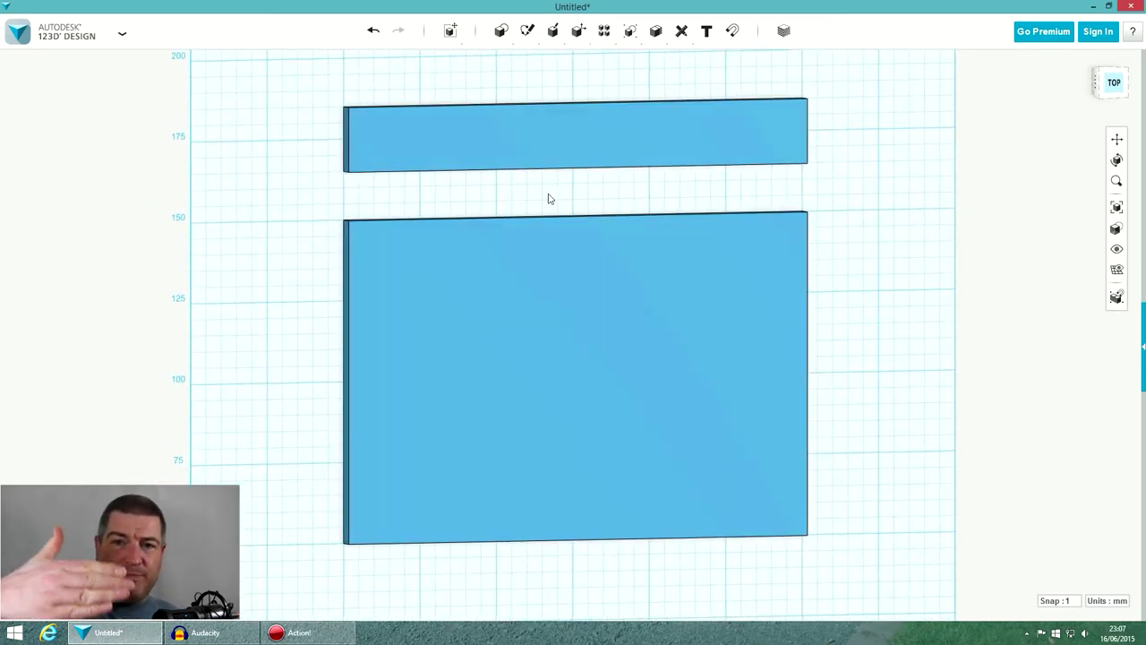
# - Move the narrow strip towards the large plate until its long edge meets the plate's back edge
pyautogui.moveTo(532, 197); pyautogui.dragTo(490, 196, button='right')
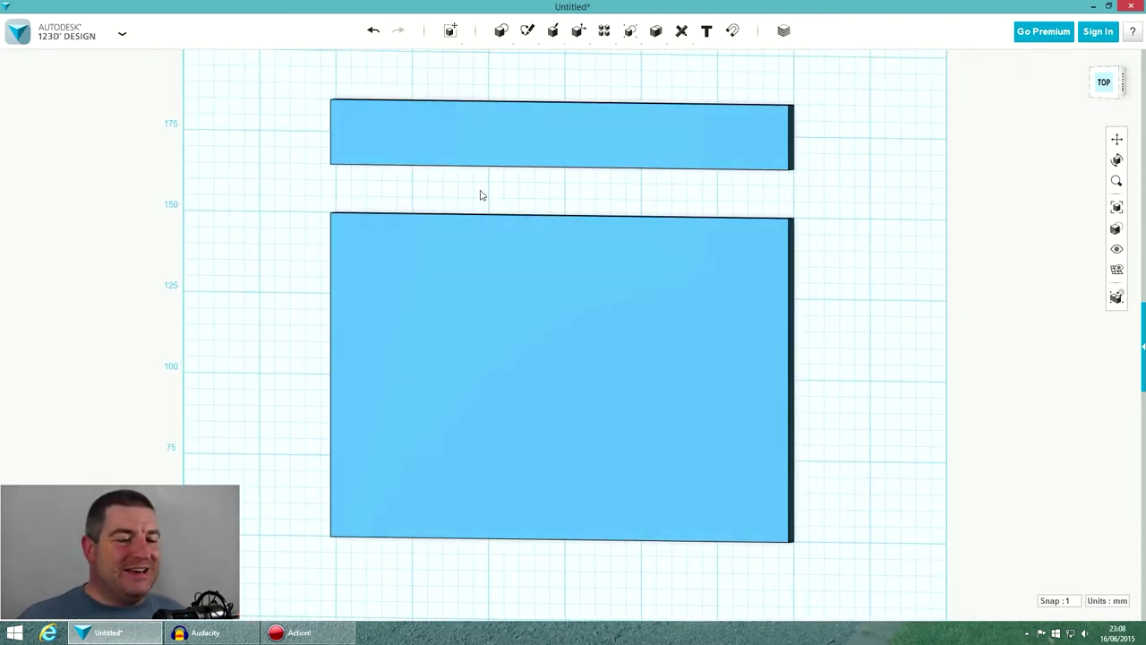
pyautogui.moveTo(589, 184); pyautogui.dragTo(483, 187, button='right')
pyautogui.click(368, 120)
pyautogui.click(360, 175)
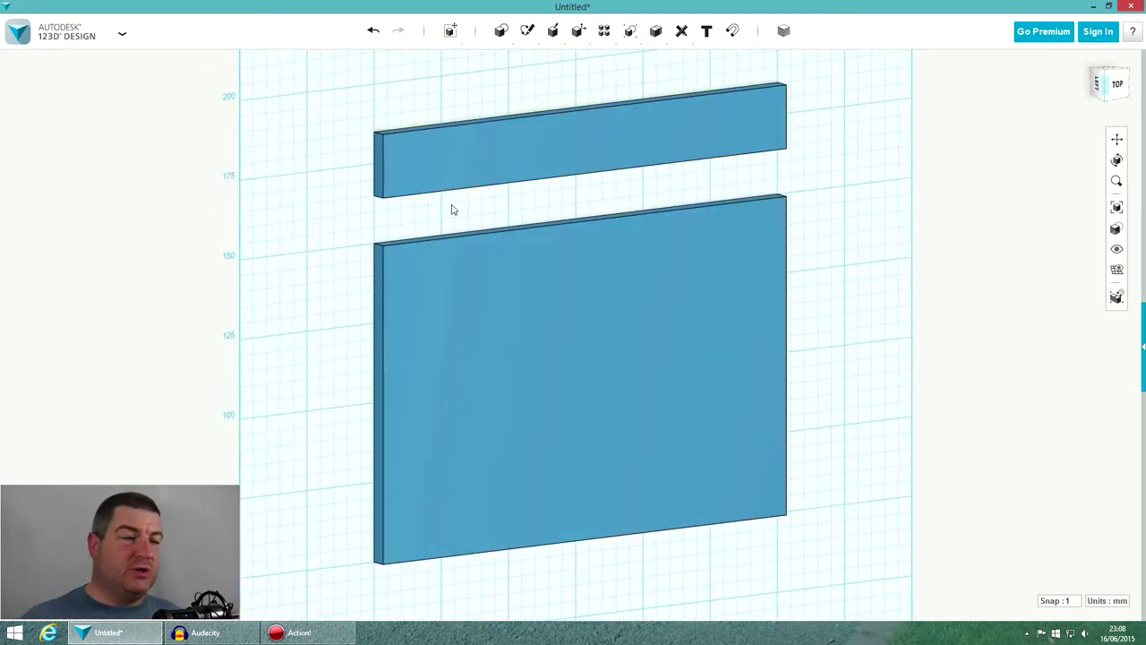
pyautogui.click(535, 146)
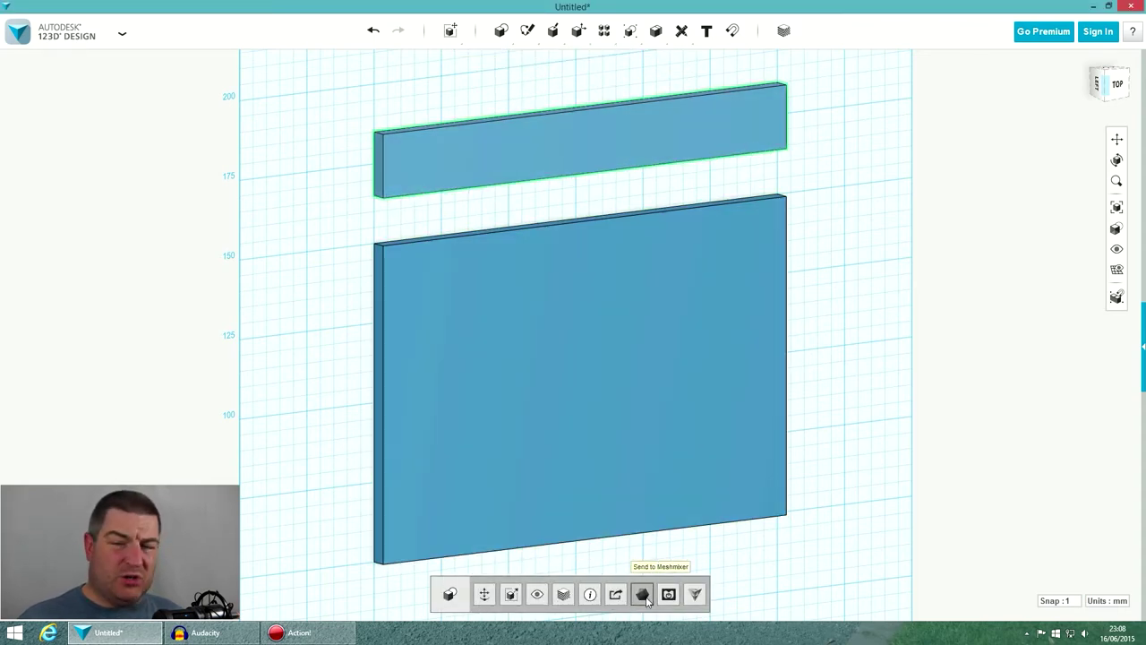
pyautogui.click(485, 594)
pyautogui.moveTo(617, 178); pyautogui.dragTo(555, 192, button='right')
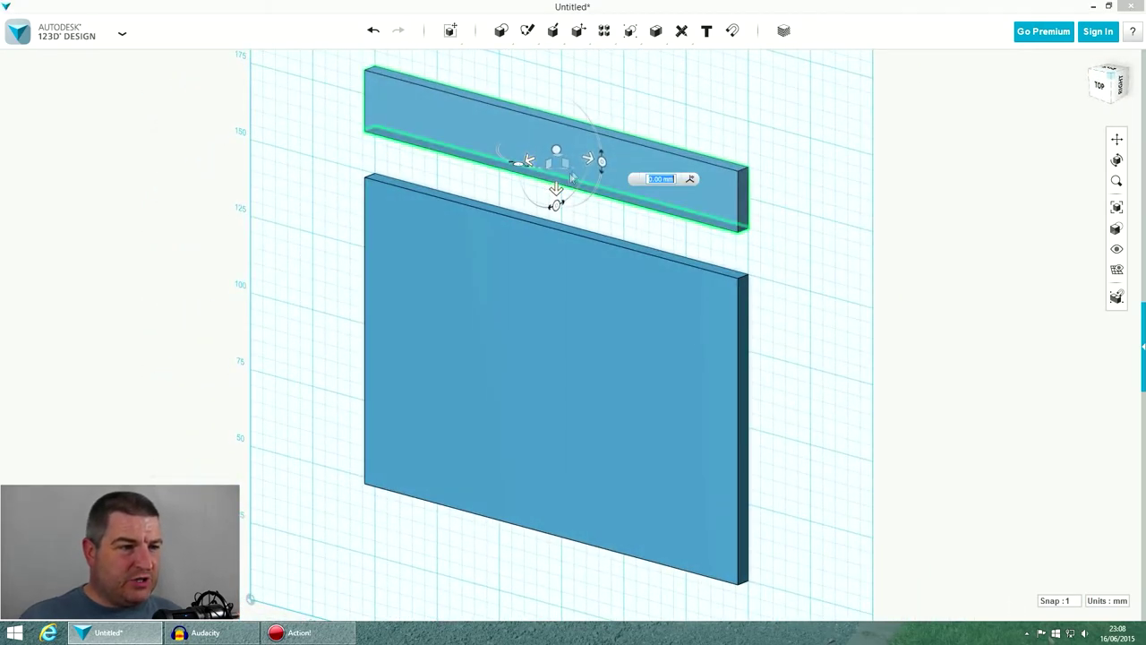
pyautogui.moveTo(588, 159)
pyautogui.mouseDown()
pyautogui.moveTo(604, 162)
pyautogui.moveTo(588, 159)
pyautogui.mouseUp()
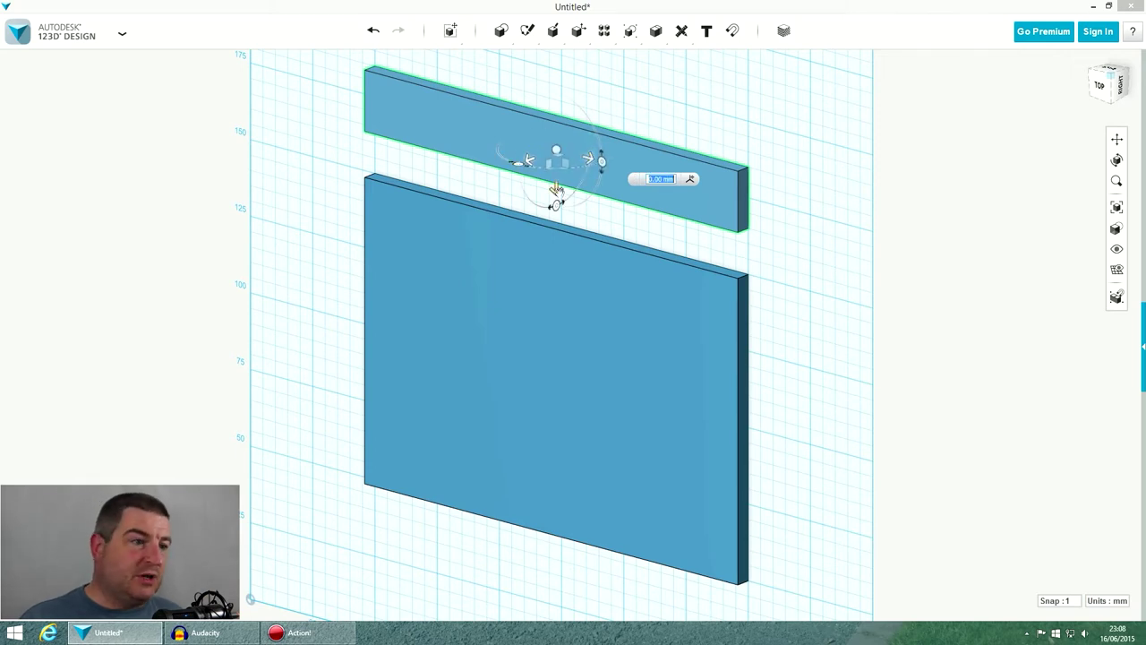
pyautogui.moveTo(554, 191); pyautogui.dragTo(603, 210)
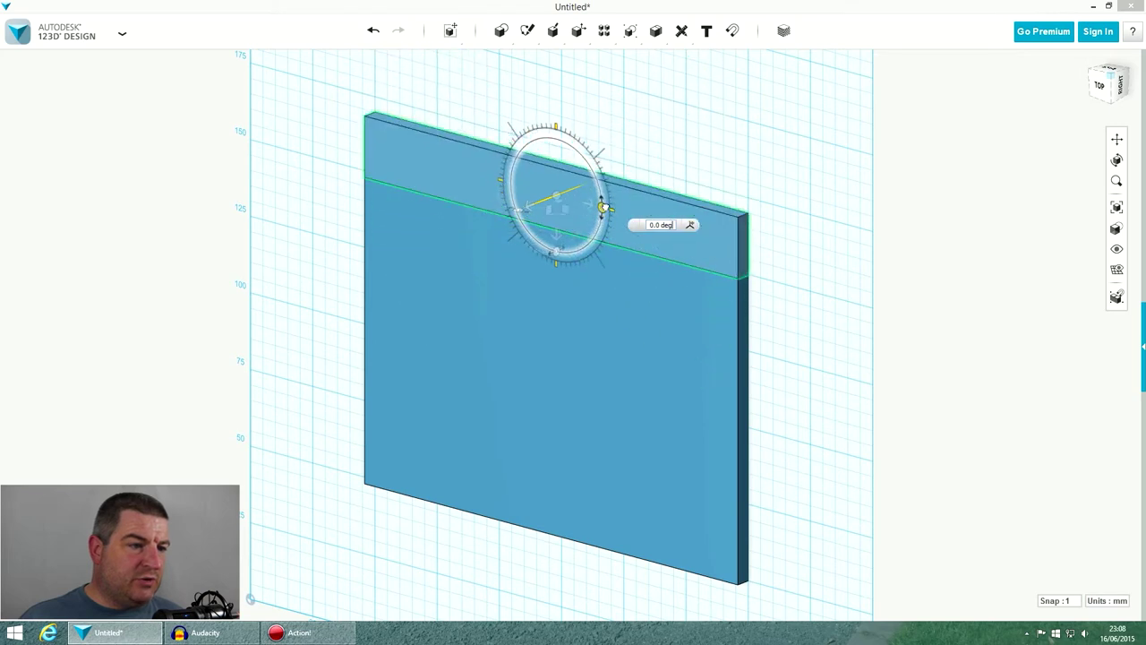
pyautogui.moveTo(520, 211)
pyautogui.mouseDown()
pyautogui.moveTo(531, 211)
pyautogui.moveTo(519, 209)
pyautogui.mouseUp()
pyautogui.click(688, 120)
pyautogui.click(541, 221)
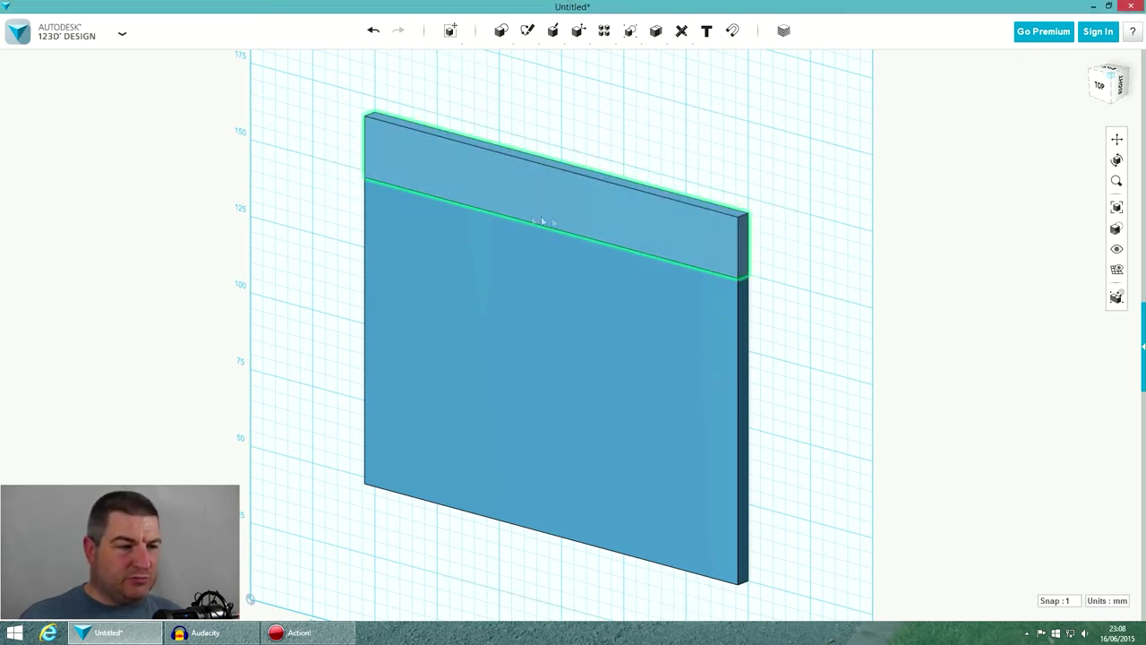
# - Insert a third box with length 40, width 20 and height 2 mm on the grid beside the plate's left edge
pyautogui.moveTo(559, 297); pyautogui.dragTo(594, 279, button='right')
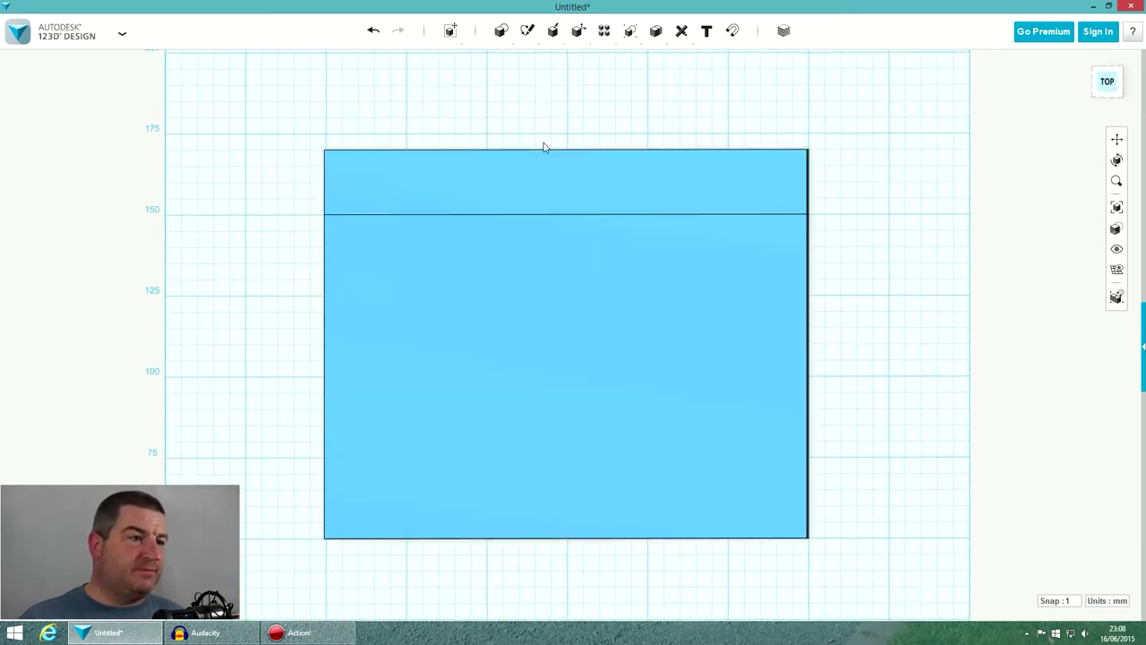
pyautogui.click(477, 124)
pyautogui.moveTo(483, 121); pyautogui.dragTo(524, 118, button='right')
pyautogui.moveTo(502, 31)
pyautogui.click(503, 59)
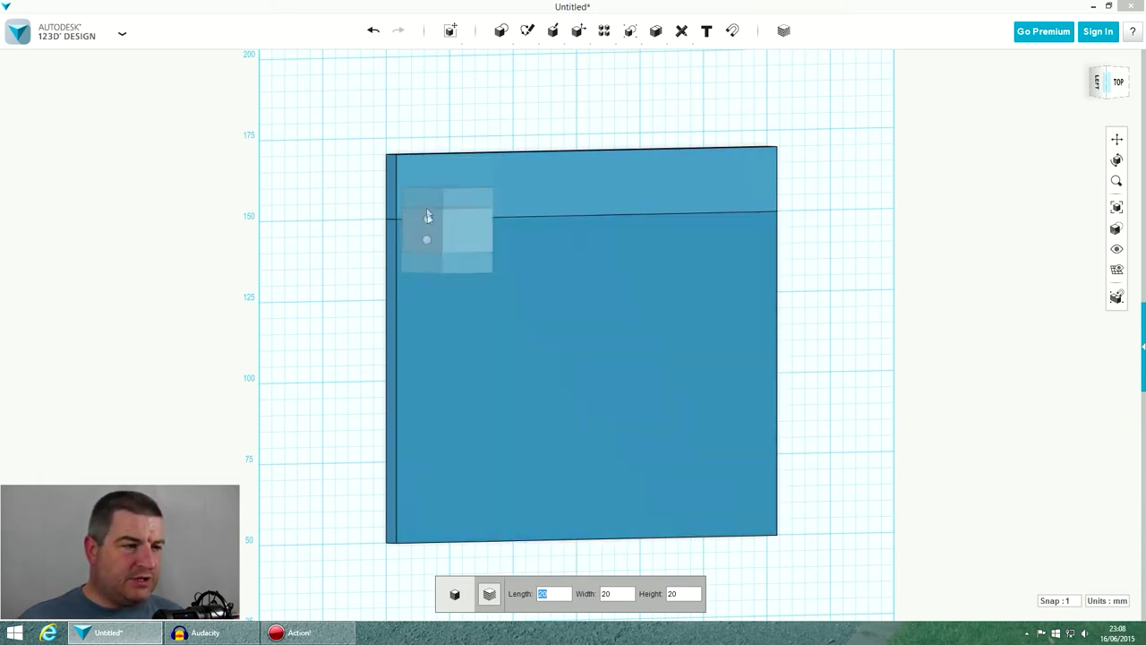
pyautogui.write('40')
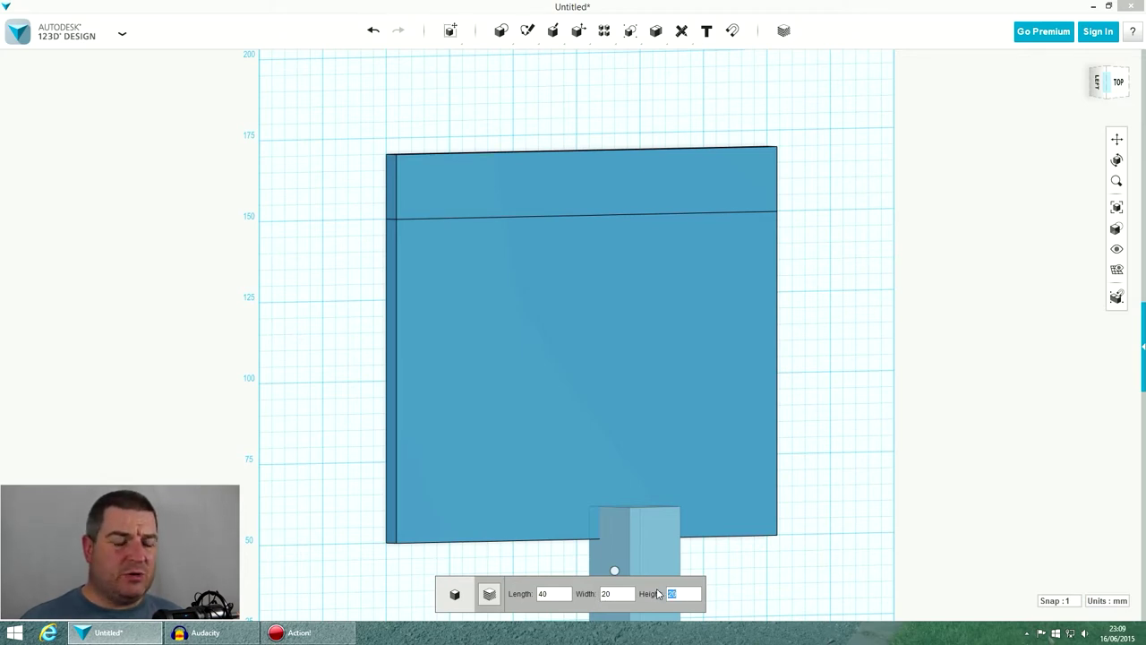
pyautogui.write('2')
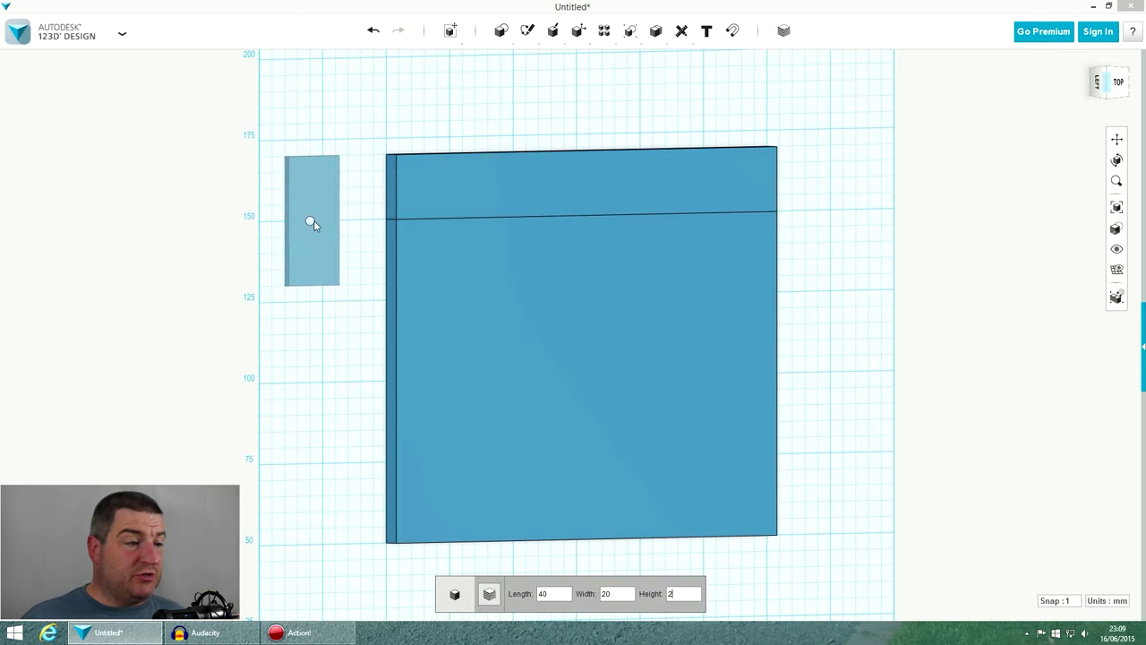
pyautogui.click(322, 318)
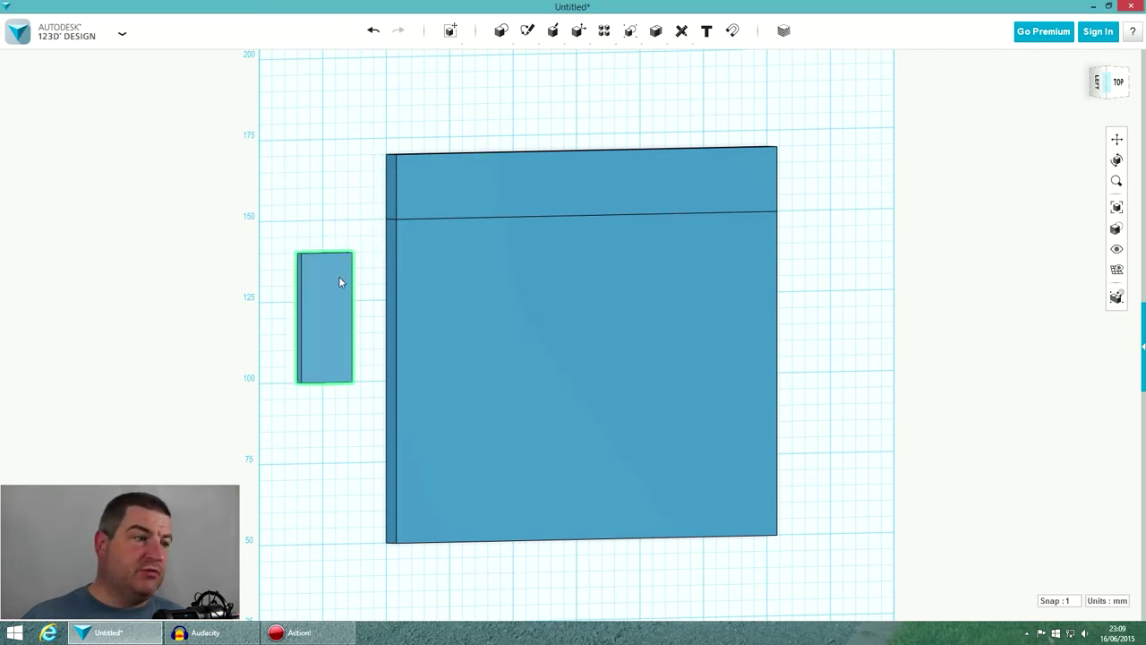
# - Duplicate the small thin block and move the copy 50 mm straight back from the original
pyautogui.click(335, 287)
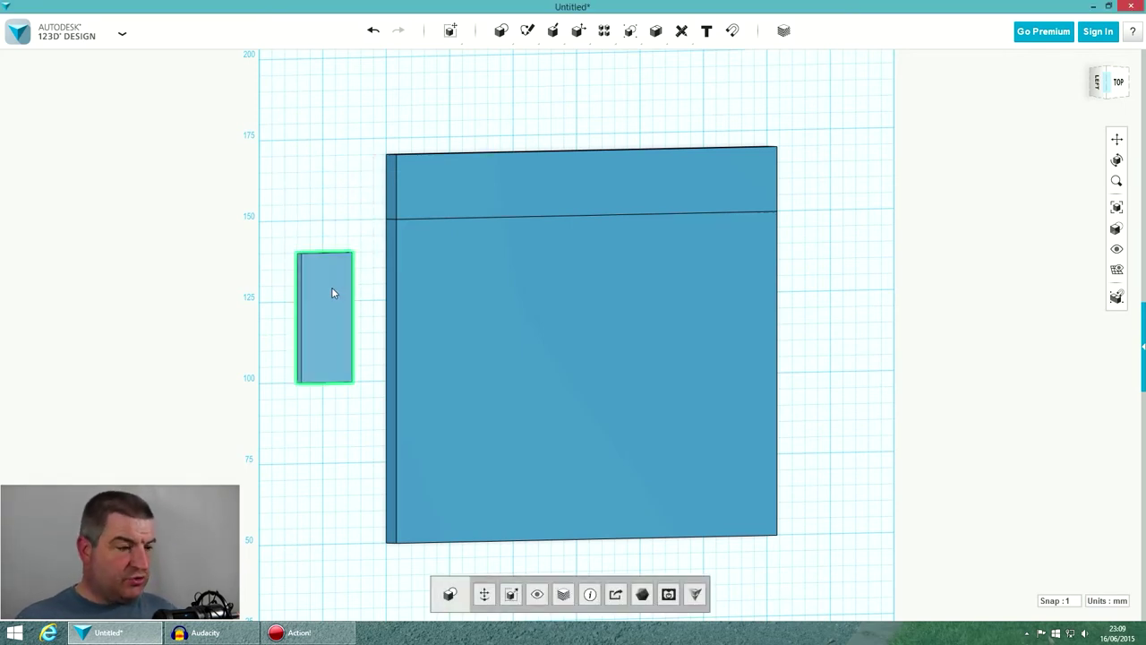
pyautogui.hotkey('ctrl', 't')
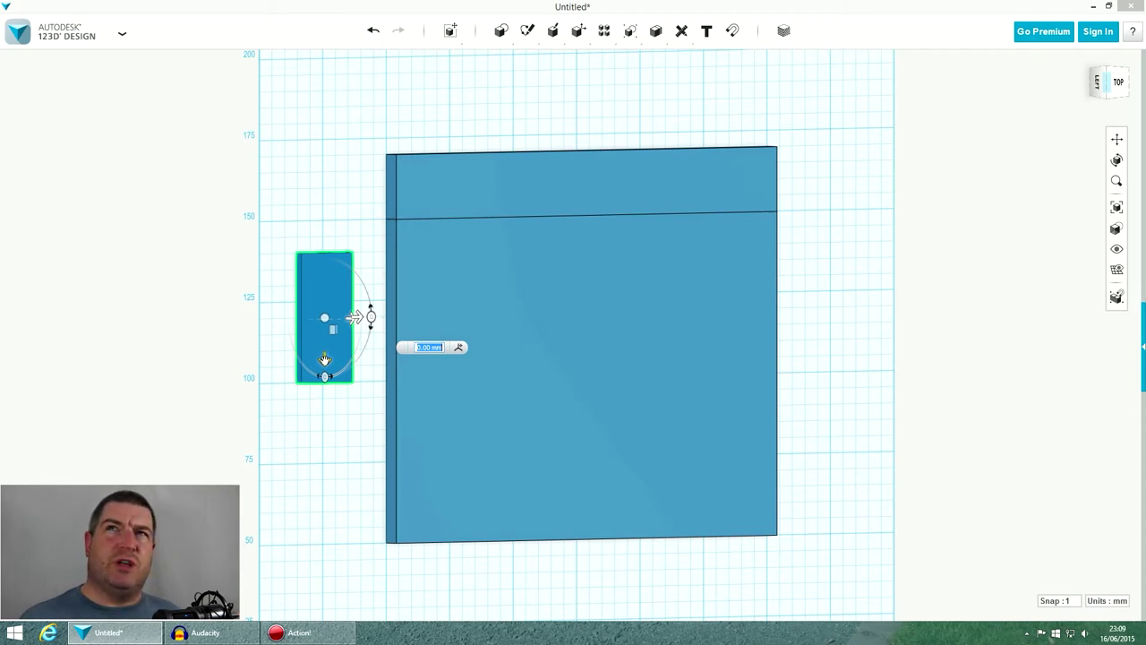
pyautogui.moveTo(324, 359); pyautogui.dragTo(324, 201)
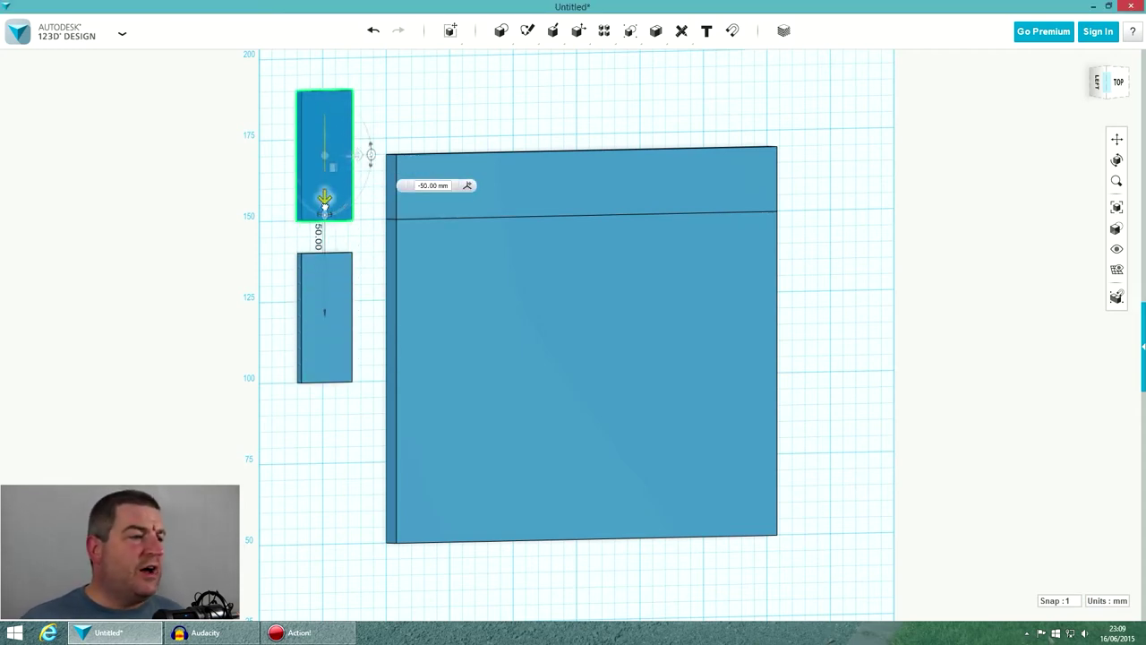
pyautogui.click(444, 125)
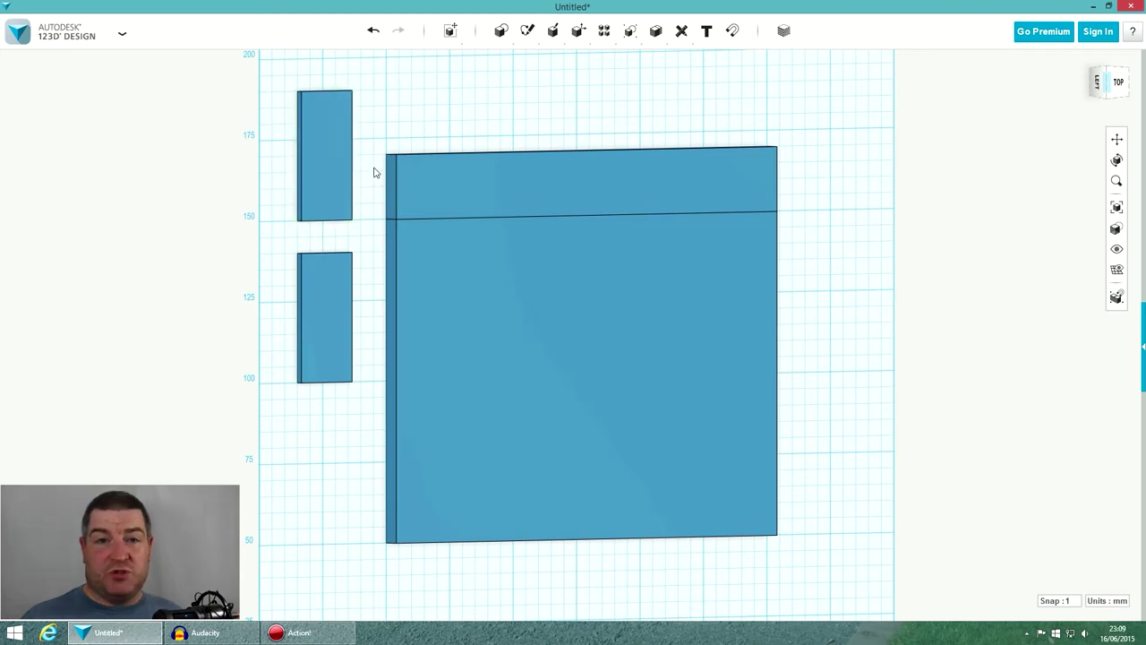
# - Raise the original small block 3 mm above the grid
pyautogui.click(335, 171)
pyautogui.moveTo(317, 215); pyautogui.dragTo(358, 218, button='right')
pyautogui.scroll(2, 440, 299)
pyautogui.click(403, 272)
pyautogui.scroll(1, 403, 272)
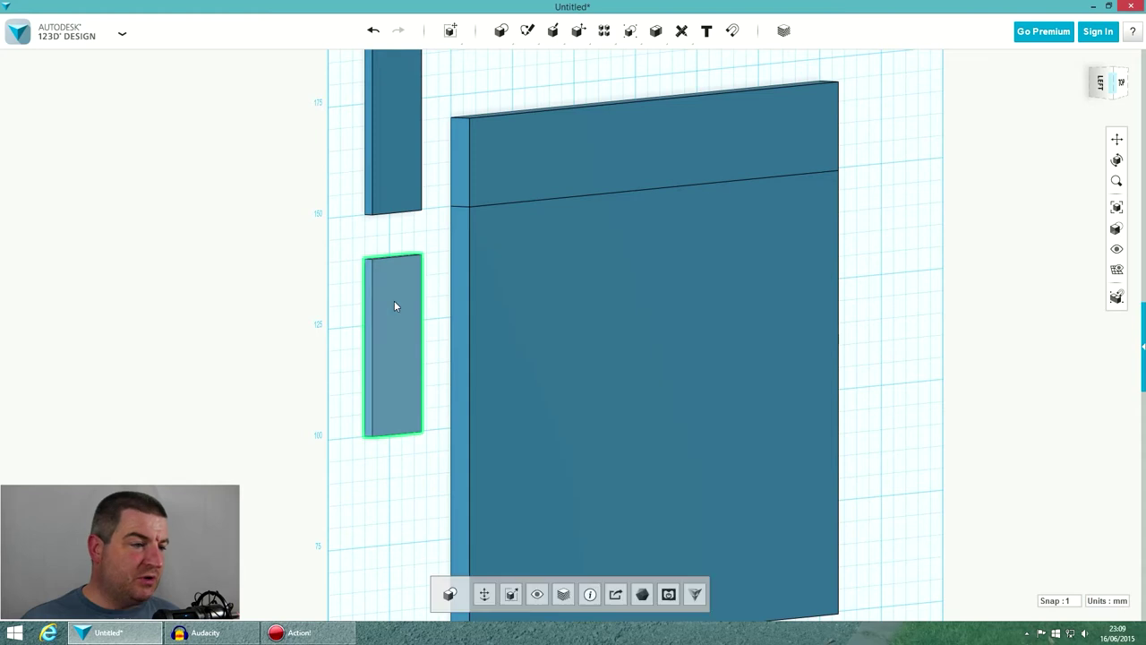
pyautogui.click(484, 593)
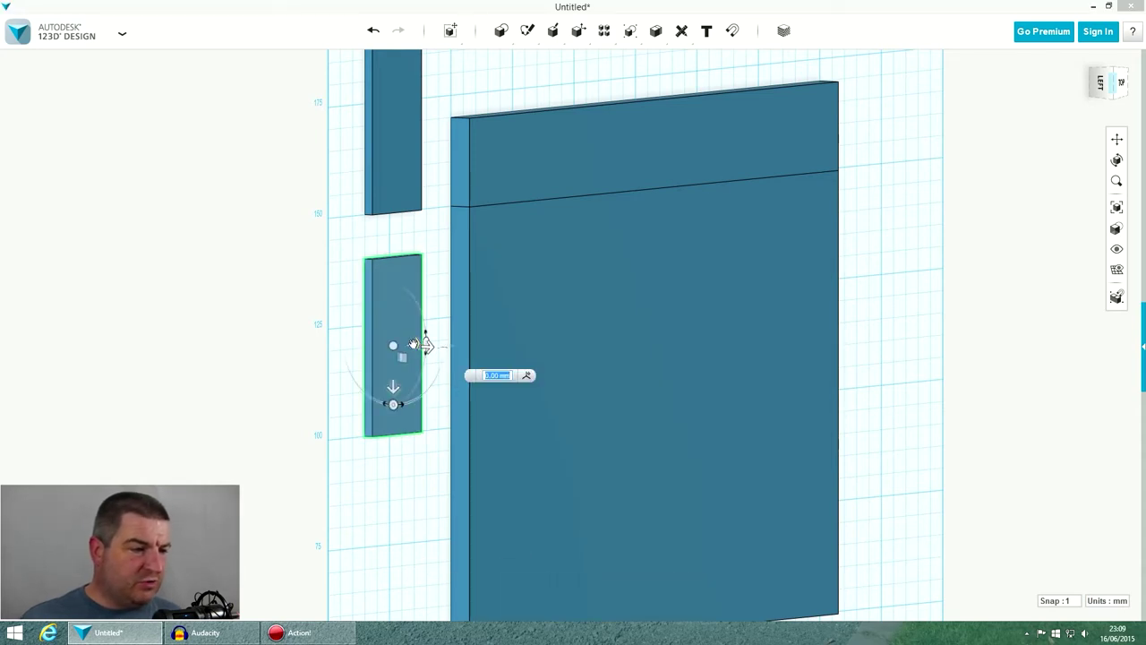
pyautogui.moveTo(429, 347)
pyautogui.mouseDown()
pyautogui.moveTo(448, 353)
pyautogui.moveTo(428, 355)
pyautogui.mouseUp()
pyautogui.moveTo(413, 349); pyautogui.dragTo(430, 348, button='right')
pyautogui.click(556, 361)
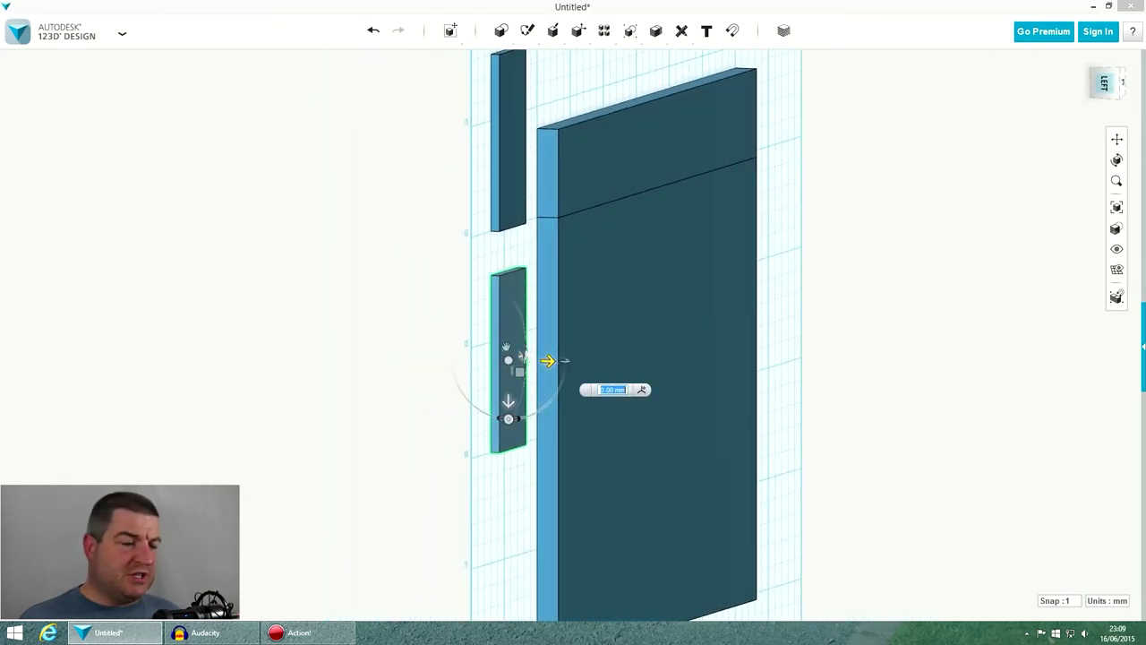
pyautogui.scroll(2, 552, 367)
pyautogui.scroll(3, 553, 363)
pyautogui.moveTo(525, 382); pyautogui.dragTo(552, 382)
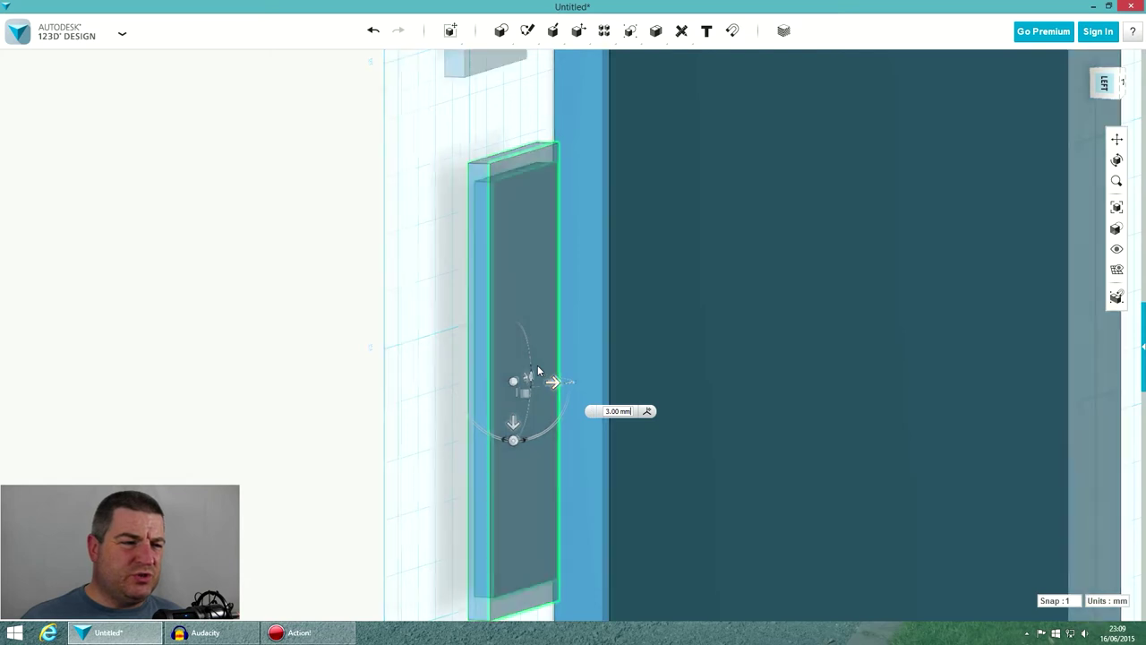
# - Move the raised block 35 mm sideways into the plate, and back to the strip's outer corner so it spans plate and strip
pyautogui.scroll(-5, 609, 327)
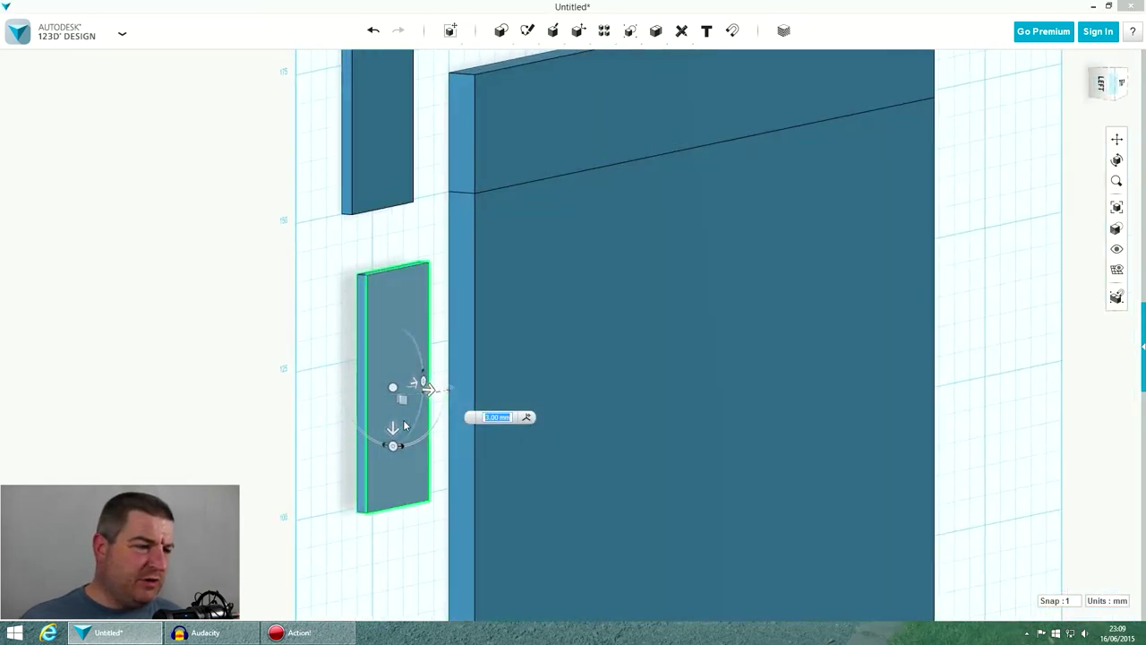
pyautogui.moveTo(413, 384); pyautogui.dragTo(517, 347)
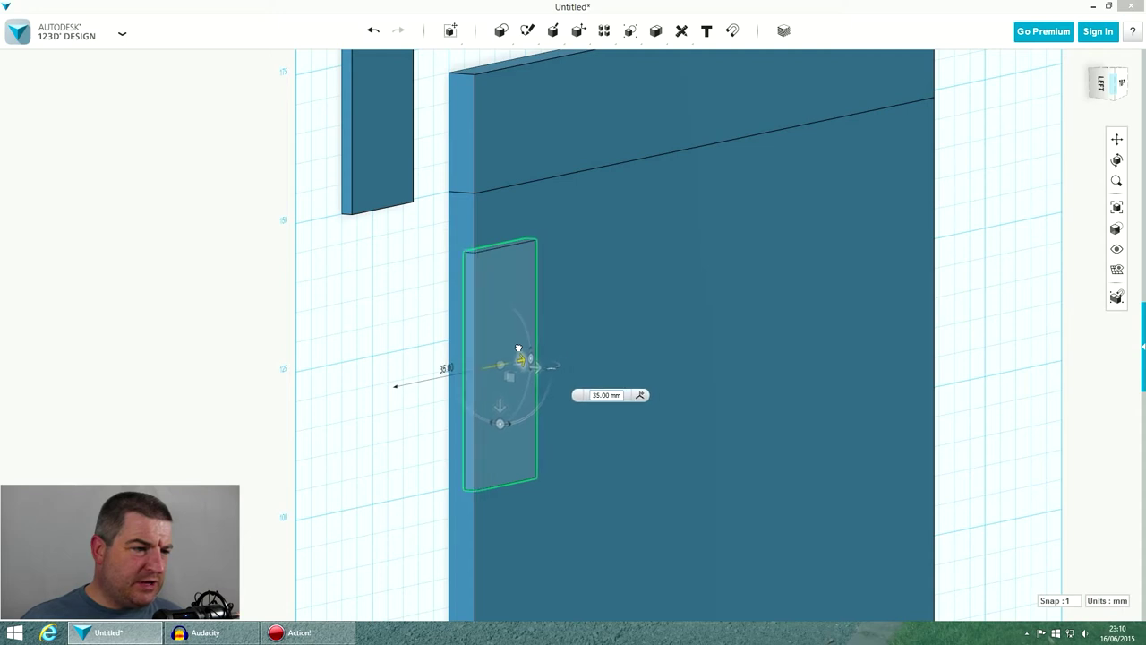
pyautogui.moveTo(499, 407); pyautogui.dragTo(499, 230)
pyautogui.click(395, 289)
pyautogui.moveTo(601, 314); pyautogui.dragTo(566, 324, button='right')
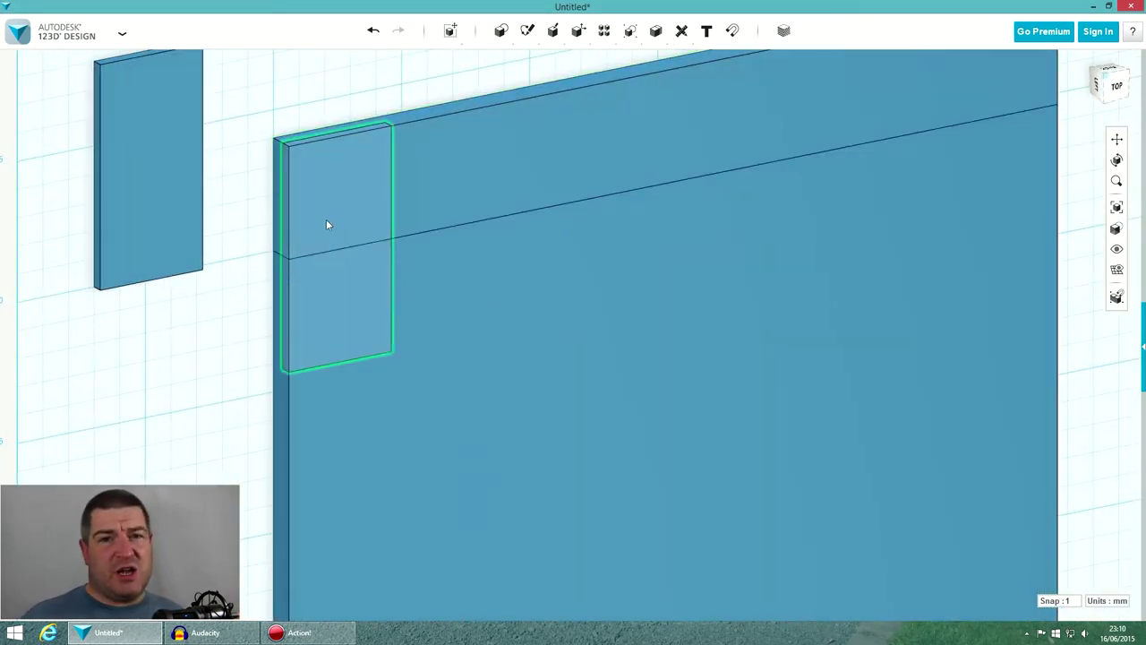
# - Subtract the embedded small block from the large plate
pyautogui.moveTo(278, 223); pyautogui.dragTo(480, 238, button='right')
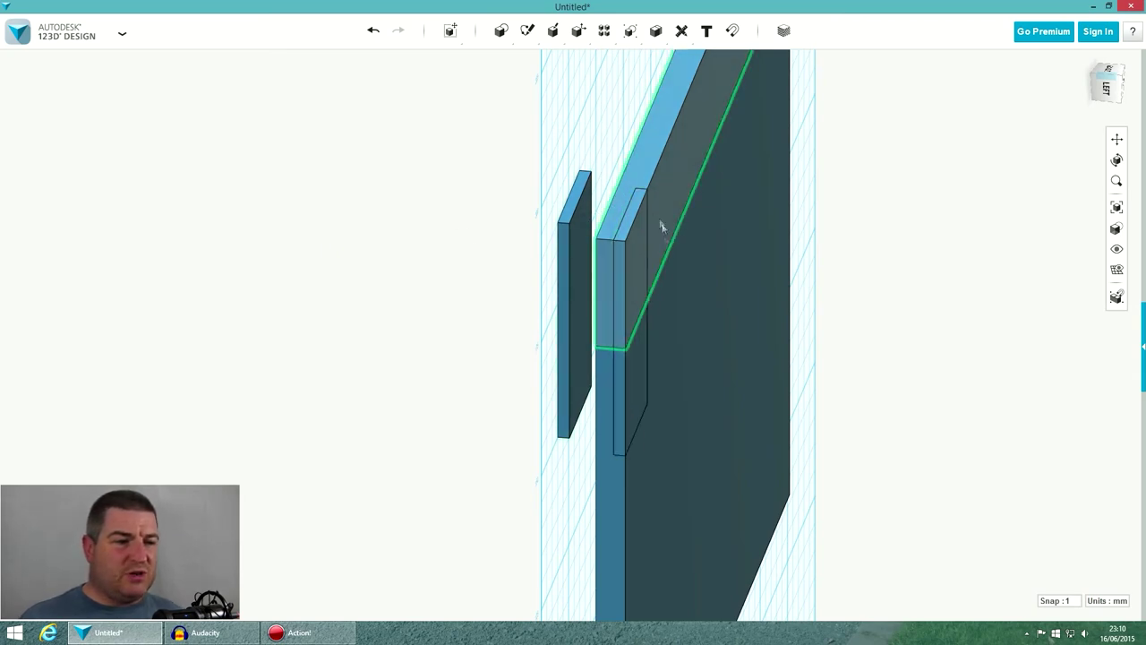
pyautogui.moveTo(672, 315); pyautogui.dragTo(649, 306, button='right')
pyautogui.moveTo(618, 44)
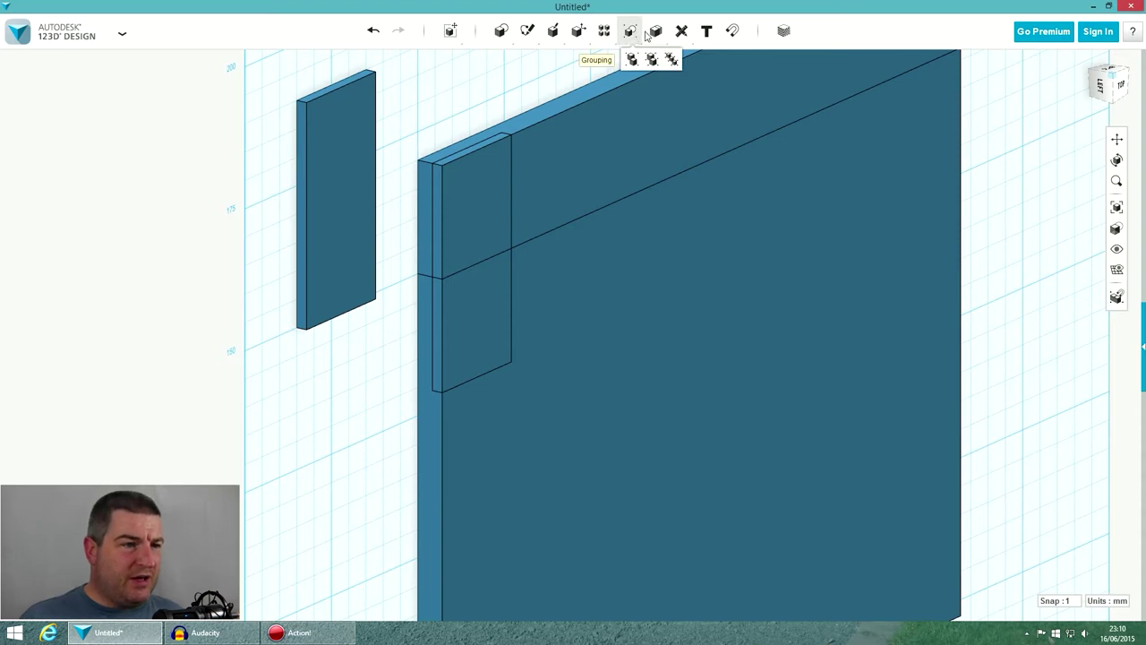
pyautogui.moveTo(661, 33)
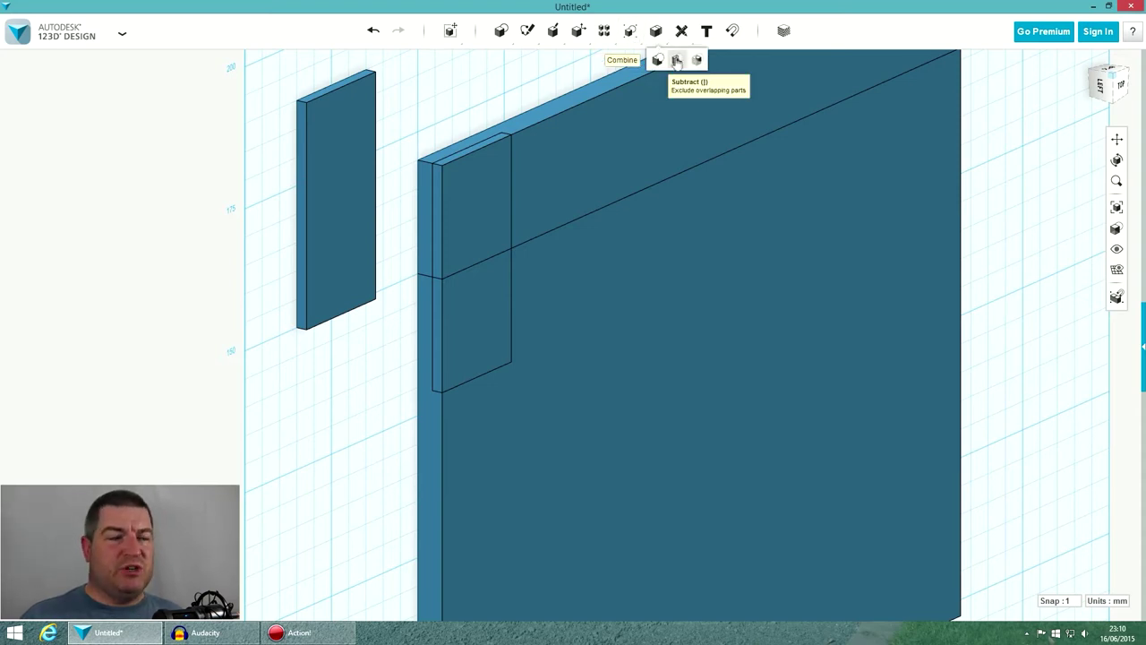
pyautogui.click(680, 60)
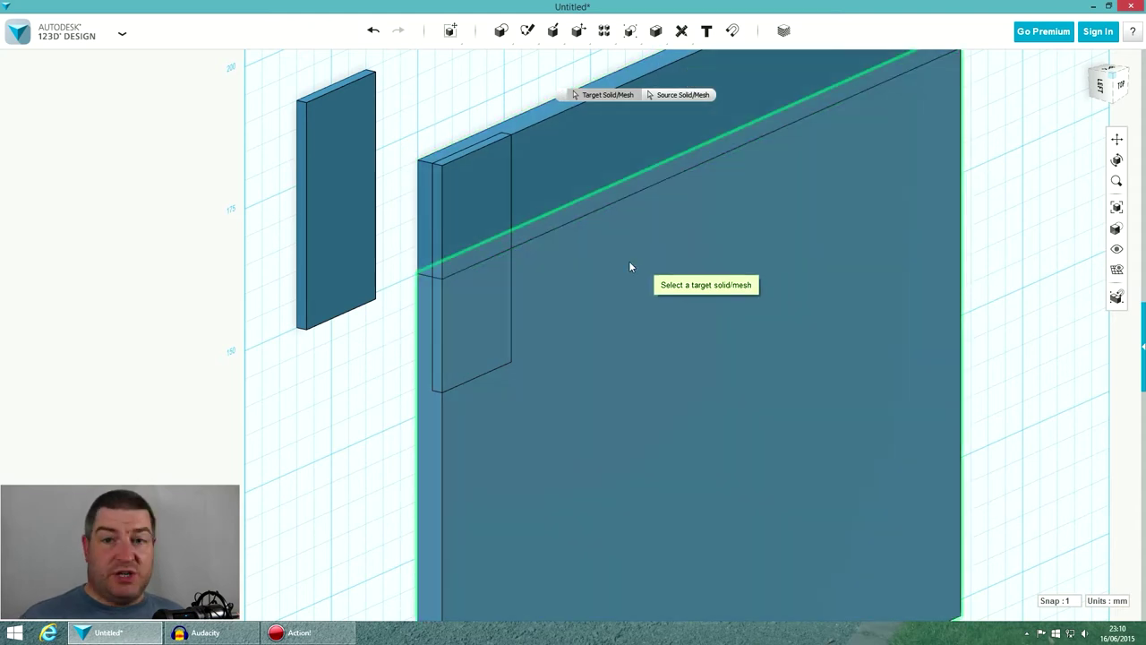
pyautogui.click(639, 315)
pyautogui.click(661, 279)
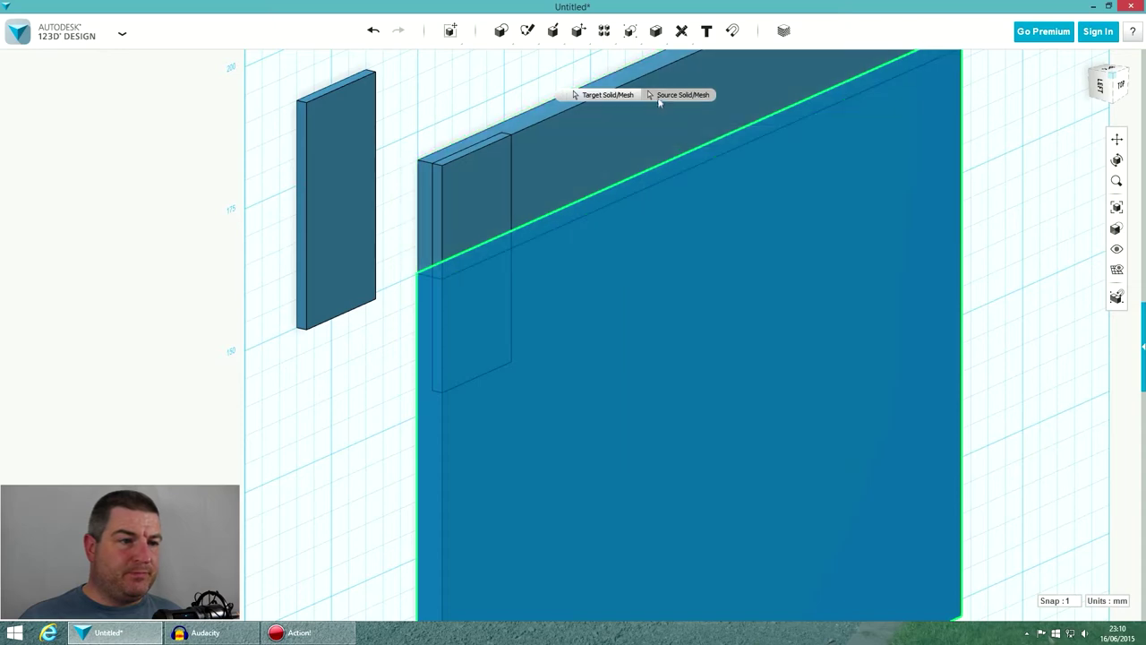
pyautogui.click(484, 207)
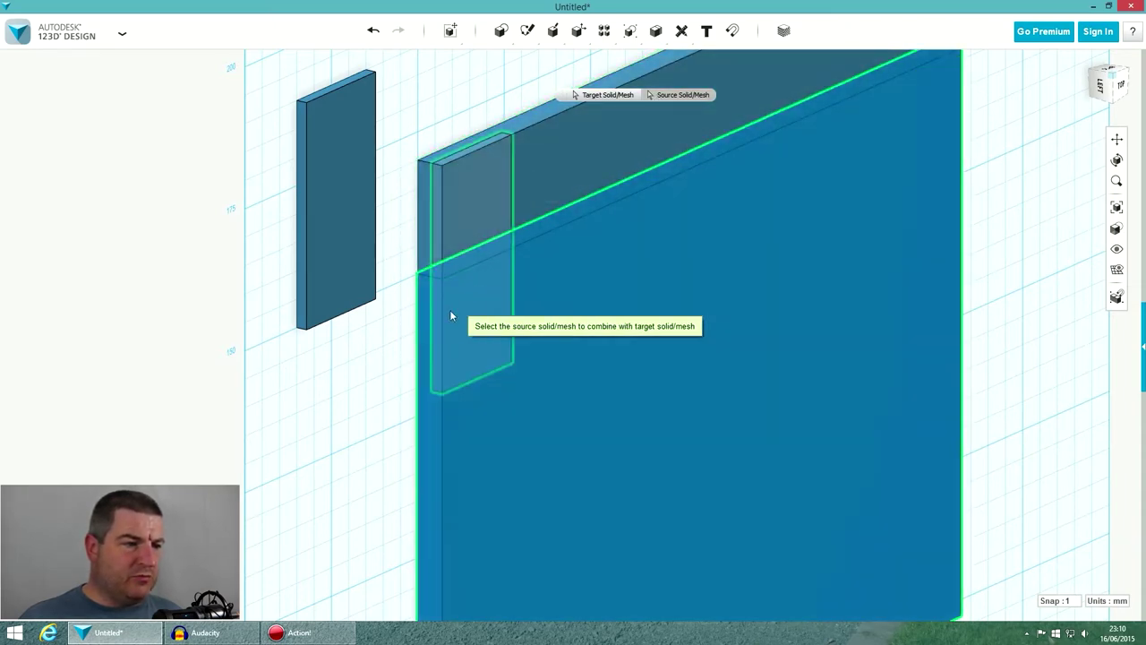
pyautogui.click(461, 302)
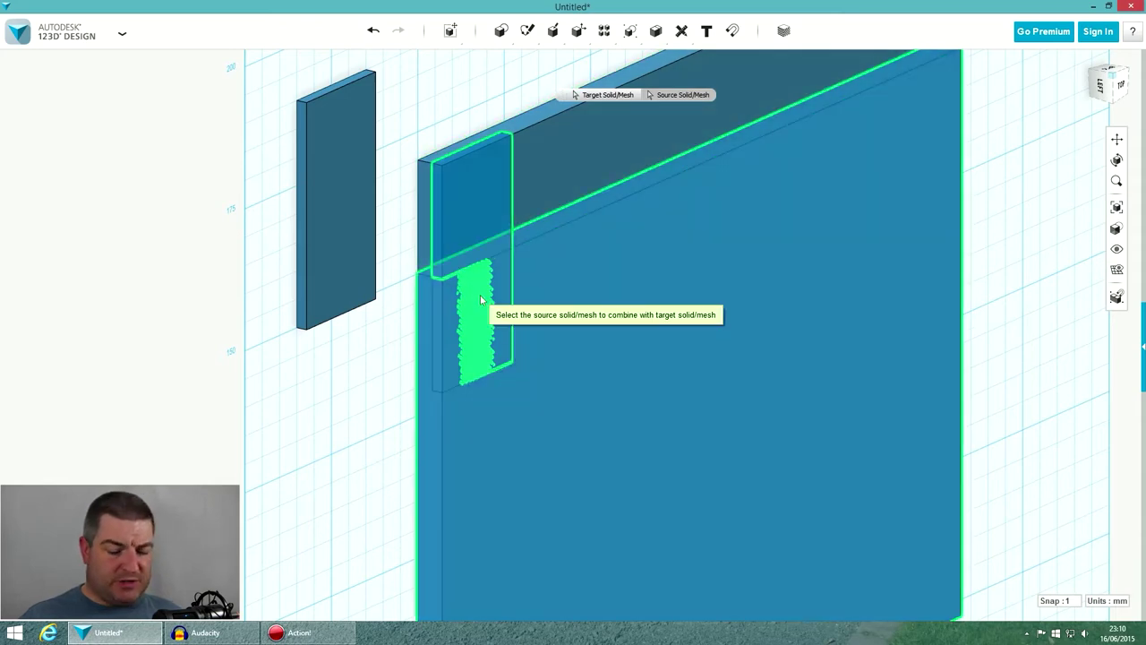
pyautogui.press('Return')
# - Move the duplicate block into the plate's recess so it overlaps the strip's outer corner
pyautogui.moveTo(514, 323); pyautogui.dragTo(542, 301, button='right')
pyautogui.moveTo(646, 153); pyautogui.dragTo(513, 181, button='right')
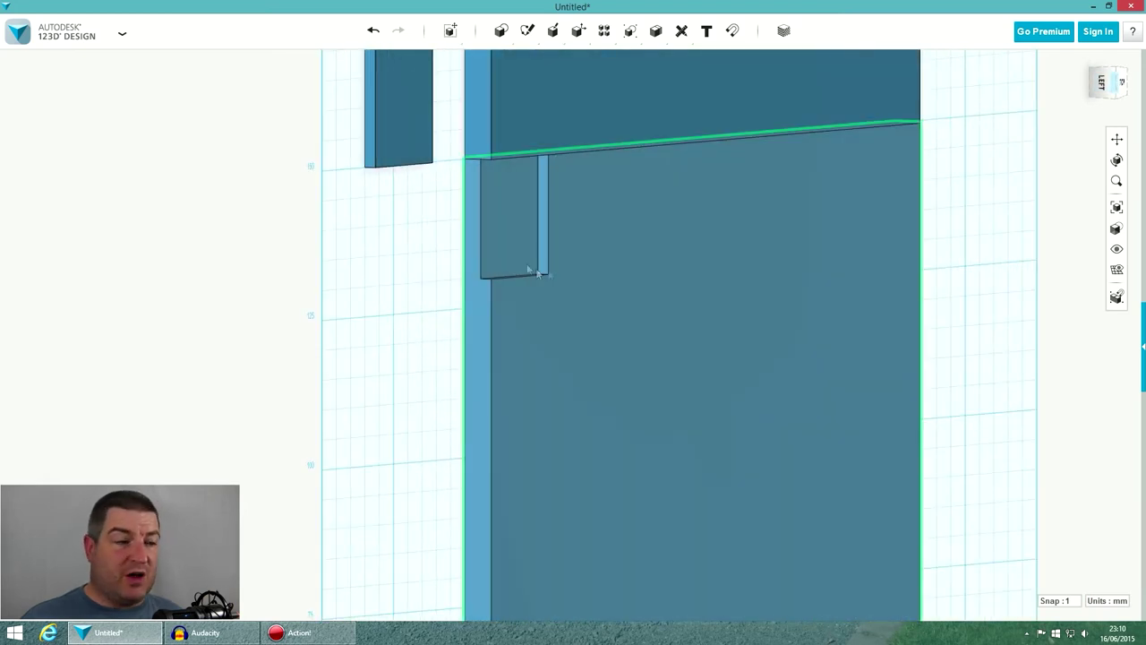
pyautogui.moveTo(495, 243); pyautogui.dragTo(566, 269, button='right')
pyautogui.click(331, 205)
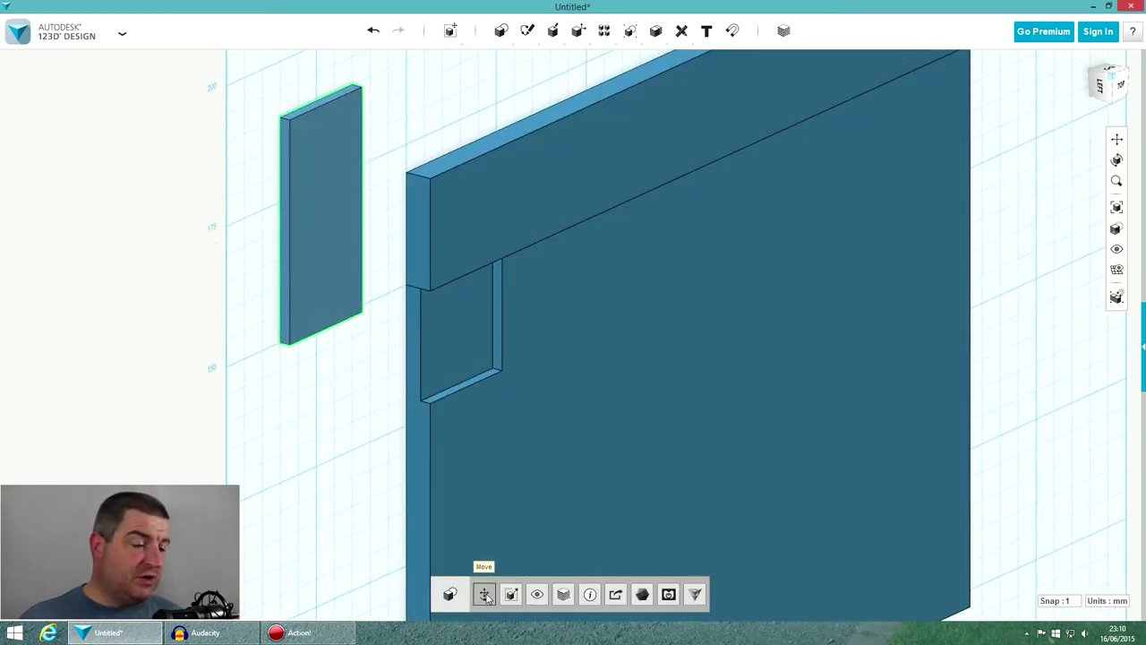
pyautogui.click(483, 593)
pyautogui.moveTo(355, 222); pyautogui.dragTo(494, 166)
pyautogui.moveTo(462, 212); pyautogui.dragTo(472, 316)
pyautogui.click(322, 283)
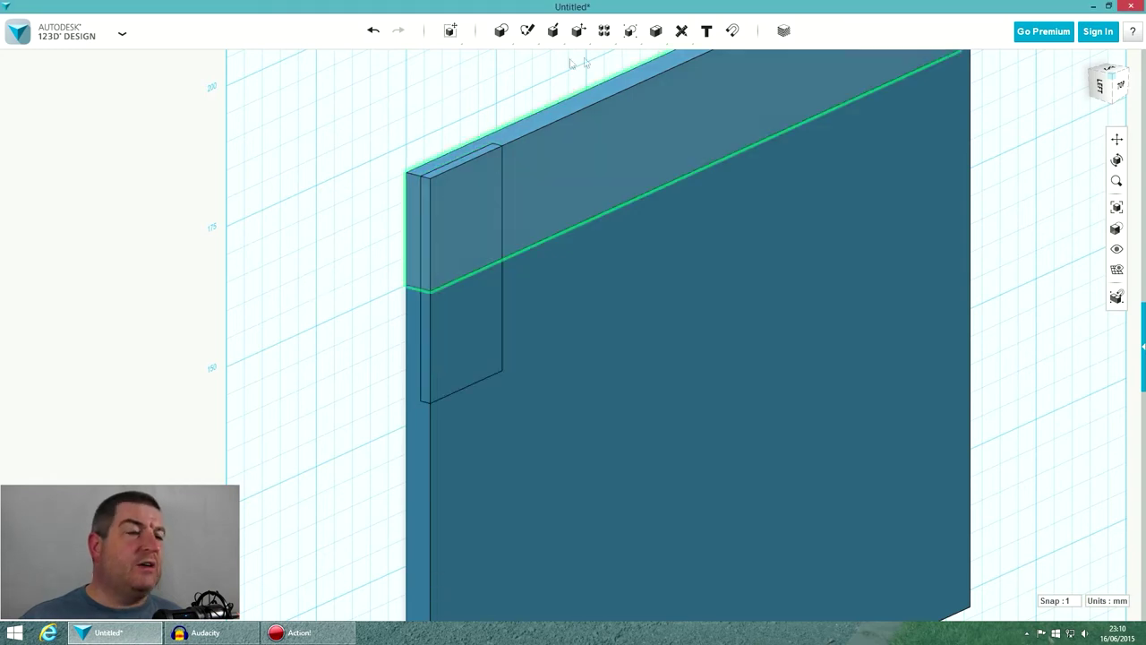
# - Subtract the duplicate block from the narrow strip
pyautogui.moveTo(657, 38)
pyautogui.click(678, 60)
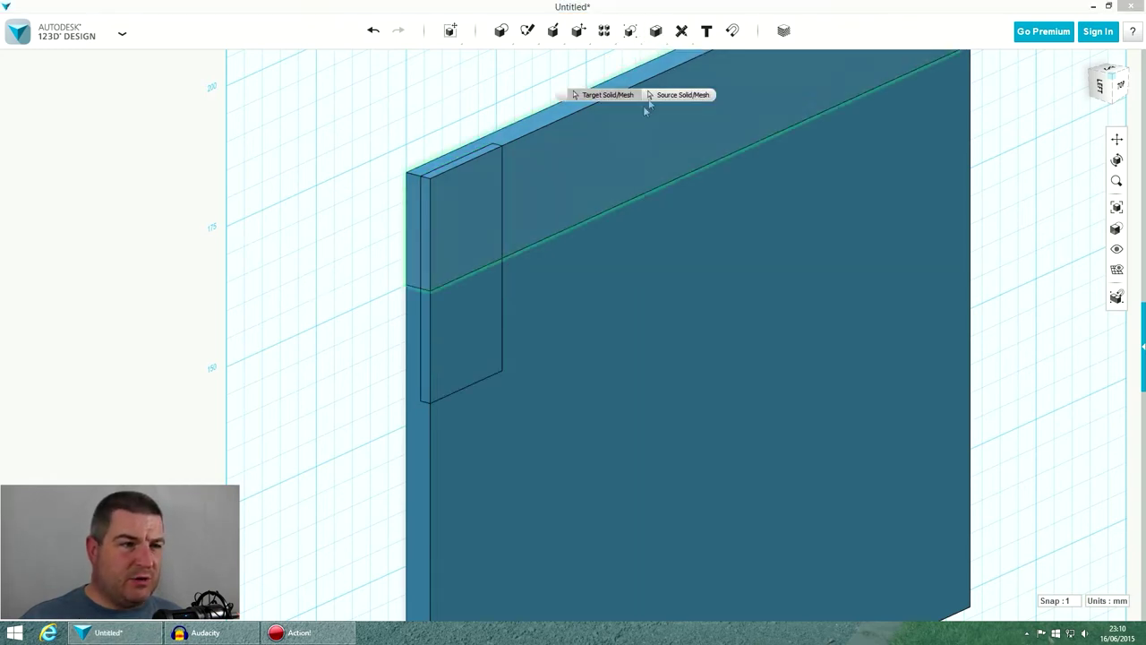
pyautogui.click(615, 147)
pyautogui.click(469, 313)
pyautogui.press('Return')
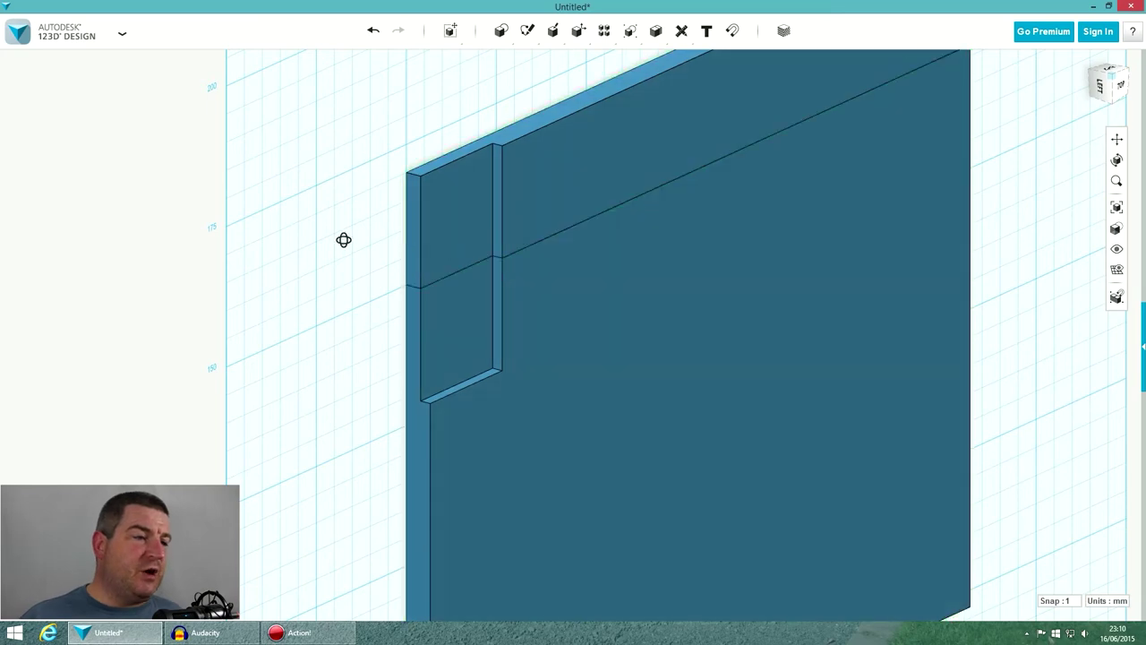
# - Move the narrow strip 10 mm away from the large plate
pyautogui.moveTo(342, 241); pyautogui.dragTo(321, 234, button='right')
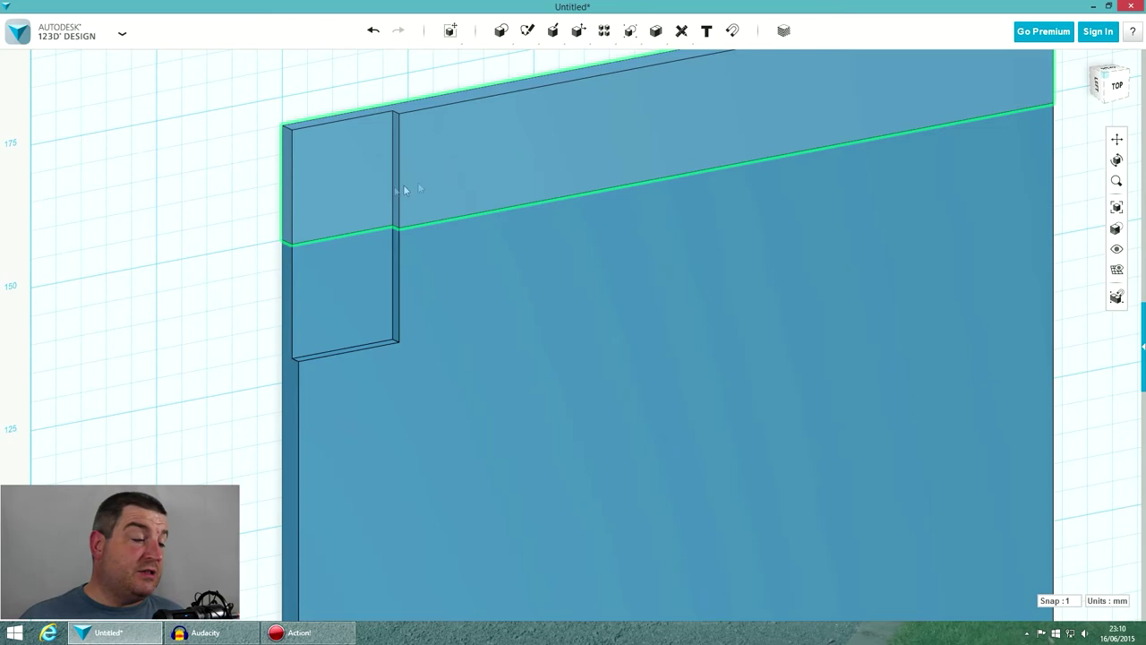
pyautogui.scroll(-2, 417, 205)
pyautogui.scroll(-3, 471, 189)
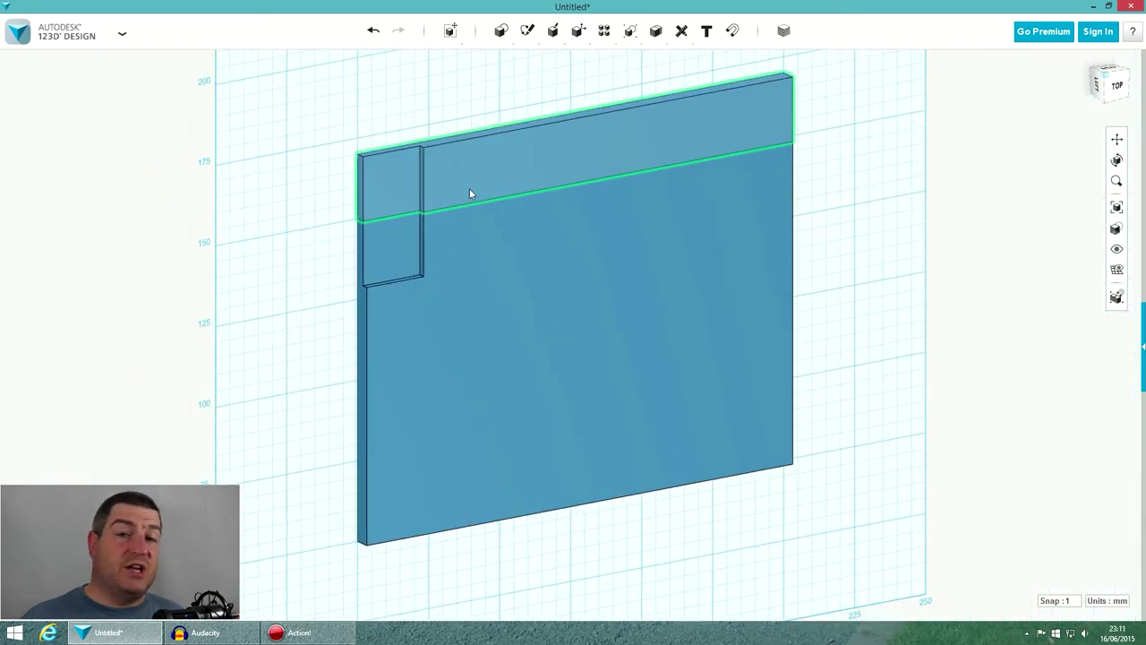
pyautogui.scroll(-1, 466, 262)
pyautogui.moveTo(482, 261); pyautogui.dragTo(481, 218, button='right')
pyautogui.click(508, 158)
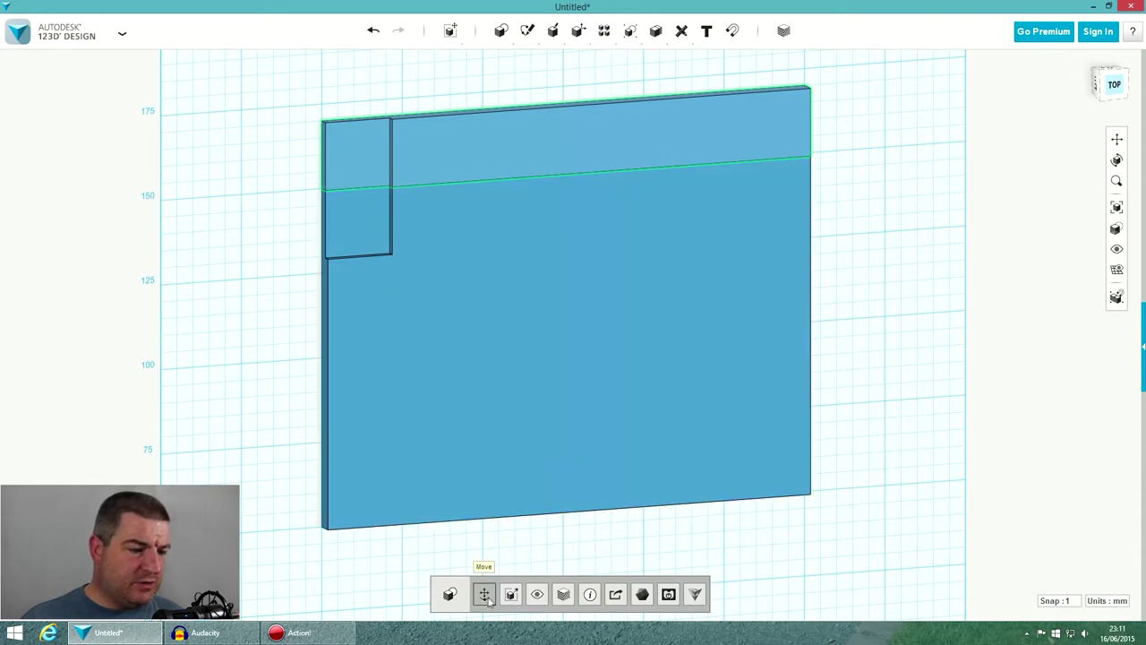
pyautogui.click(484, 593)
pyautogui.moveTo(565, 180); pyautogui.dragTo(565, 148)
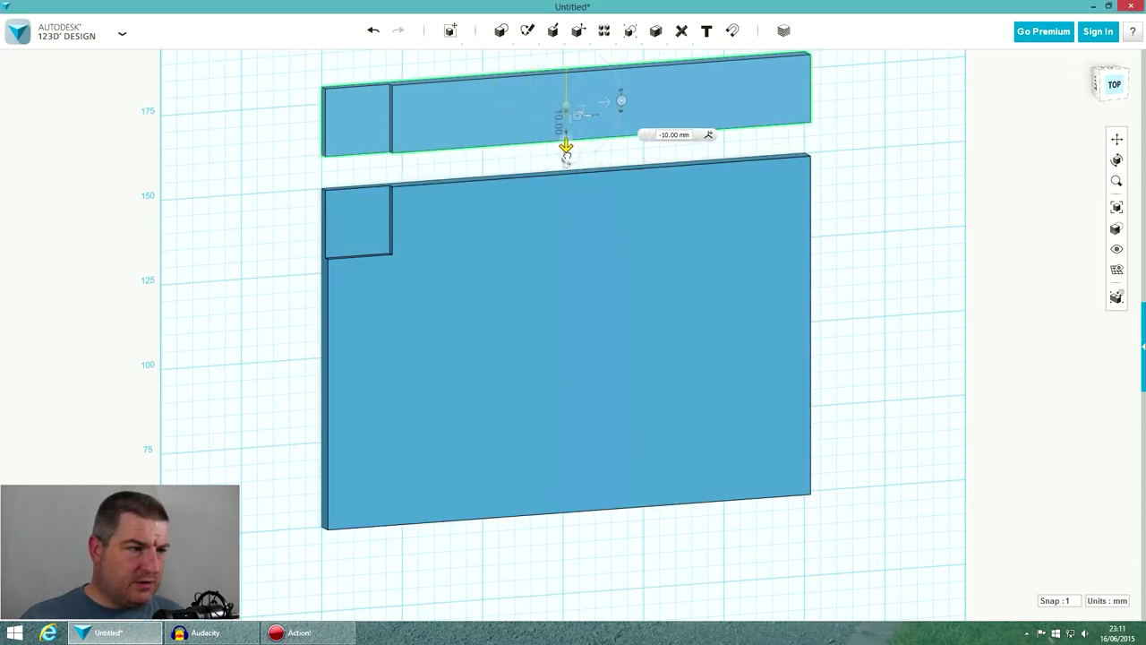
# - Fillet the vertical corner edge at the strip's recessed end, on the side facing the plate, with radius 10 mm
pyautogui.moveTo(519, 171); pyautogui.dragTo(449, 184, button='right')
pyautogui.scroll(5, 358, 219)
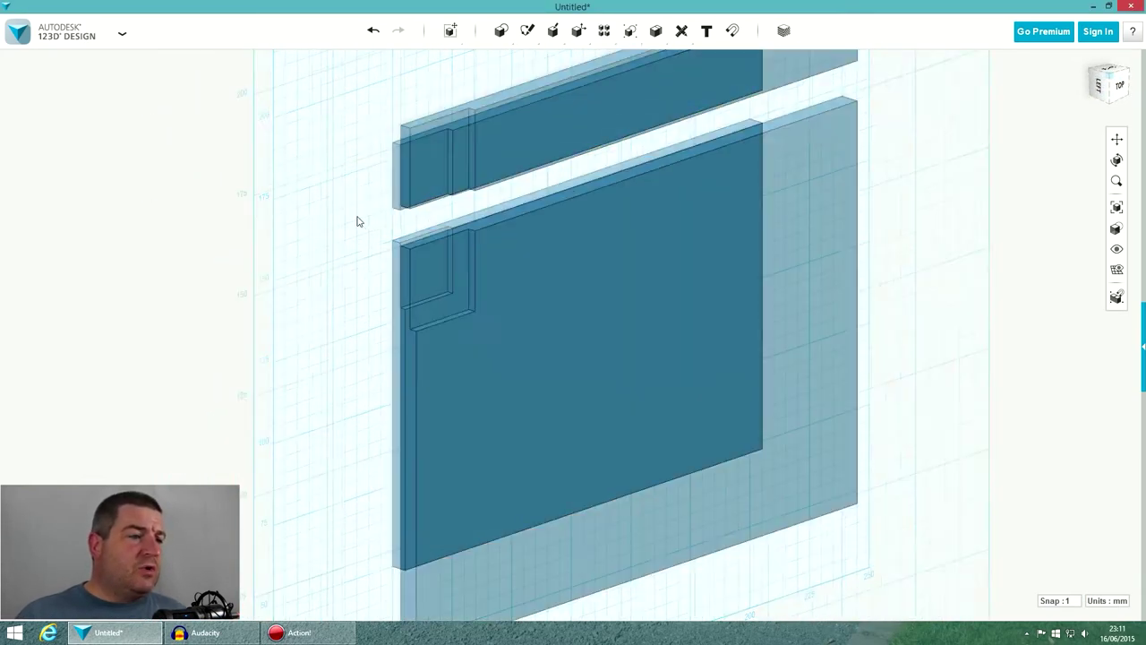
pyautogui.moveTo(566, 36)
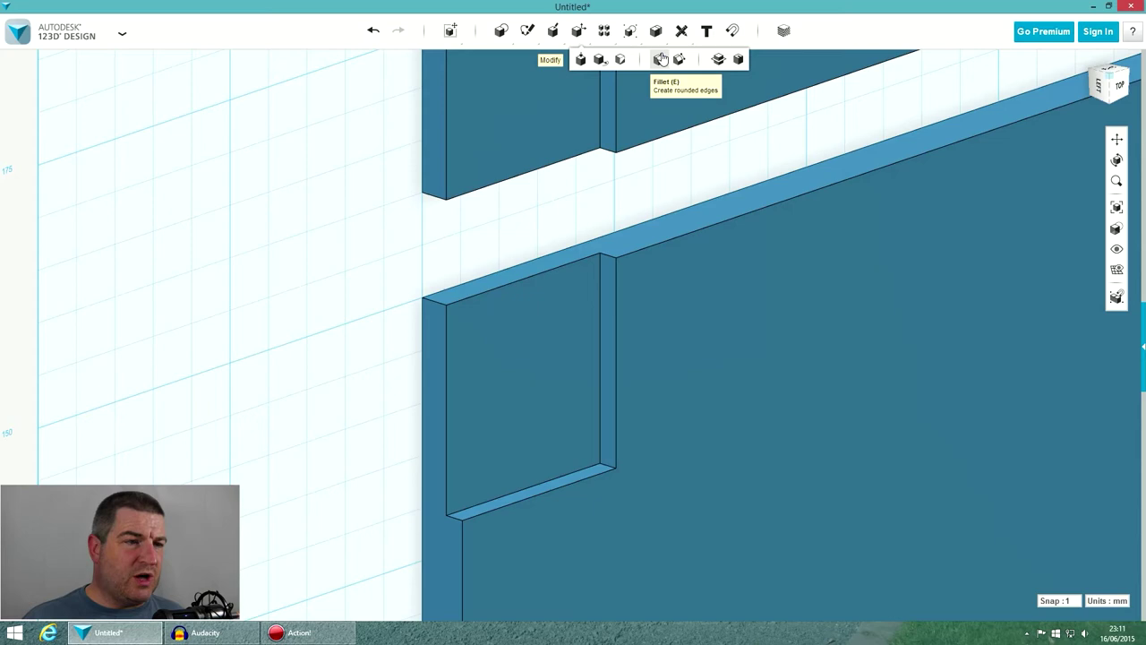
pyautogui.click(661, 59)
pyautogui.moveTo(600, 118); pyautogui.dragTo(557, 157, button='right')
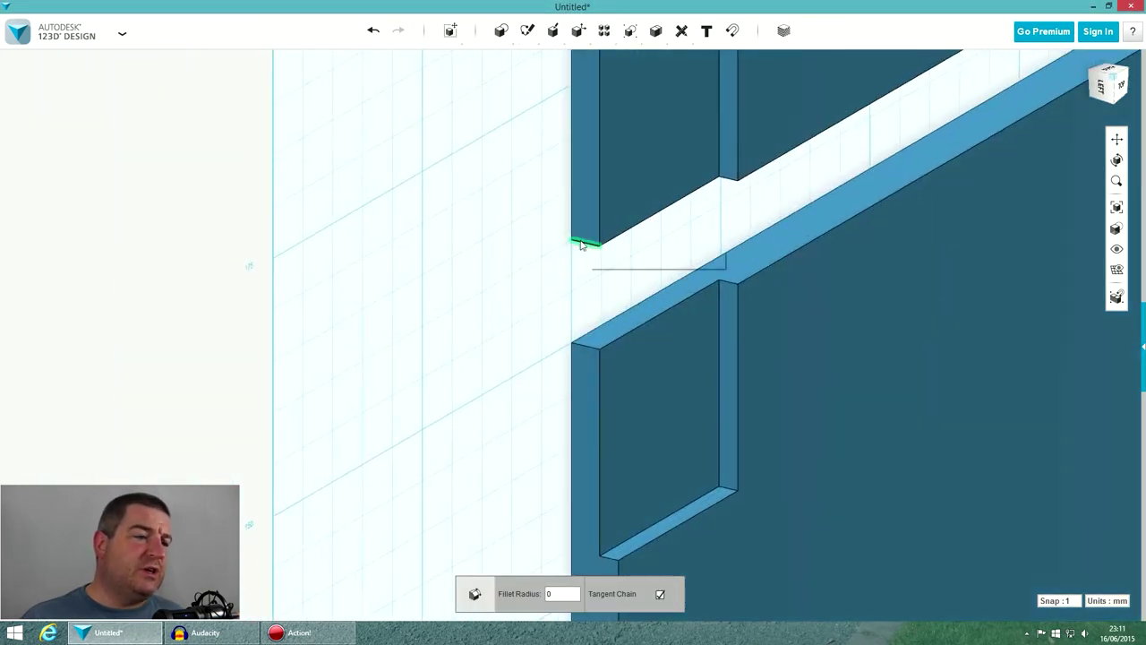
pyautogui.moveTo(640, 247); pyautogui.dragTo(621, 249, button='right')
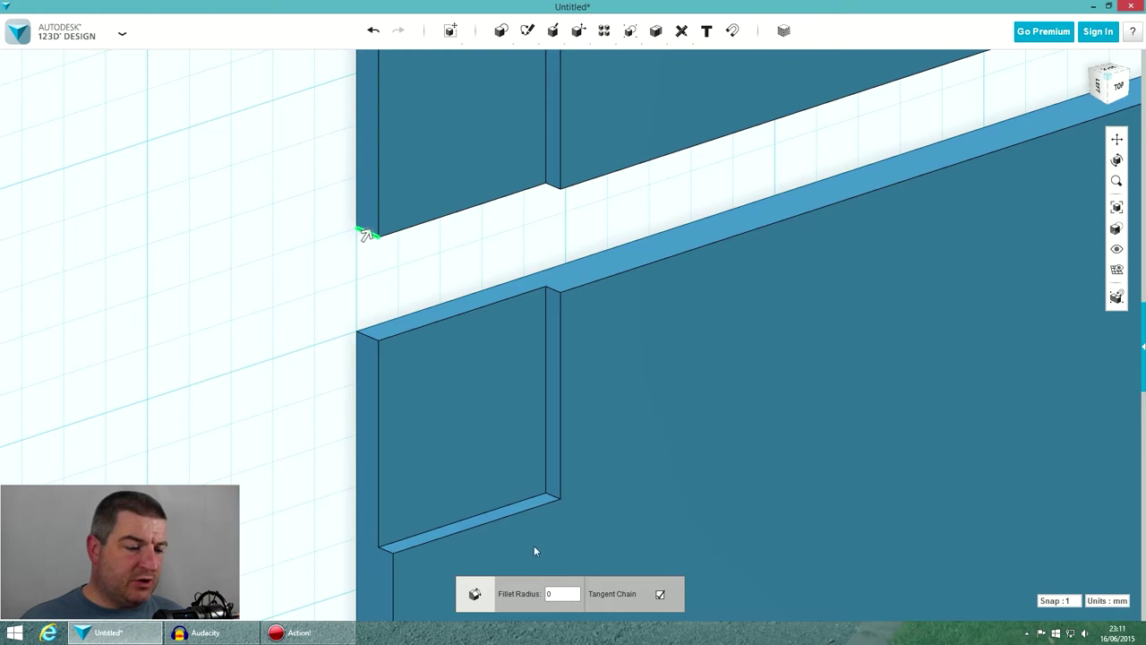
pyautogui.click(366, 234)
pyautogui.moveTo(366, 233); pyautogui.dragTo(391, 195)
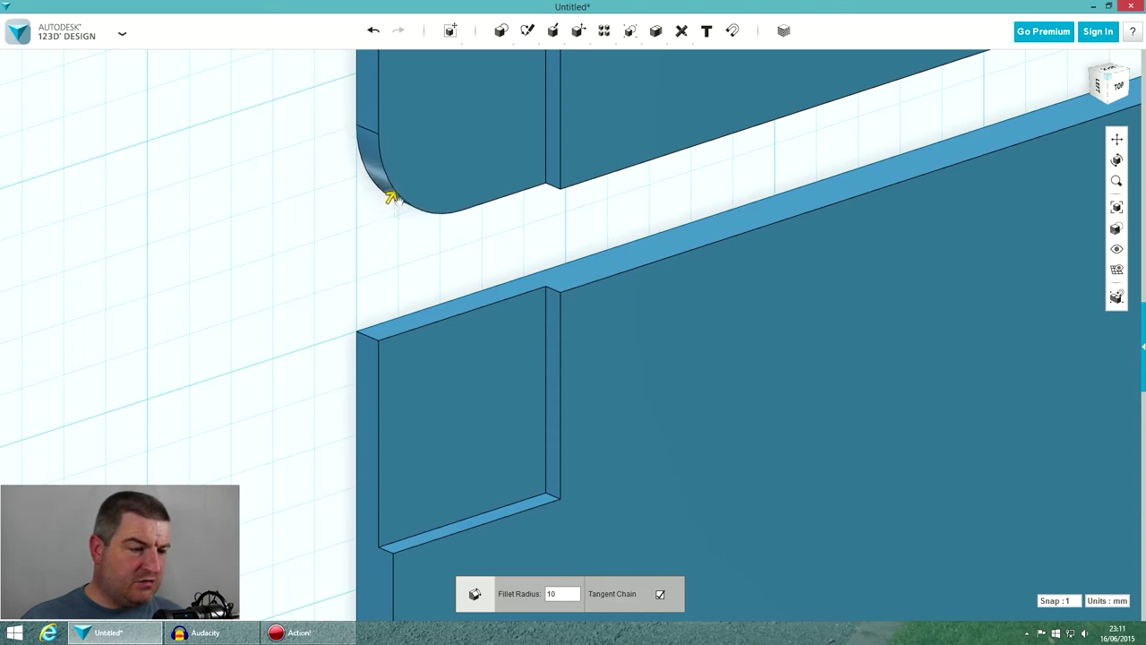
pyautogui.click(330, 261)
pyautogui.scroll(-5, 507, 209)
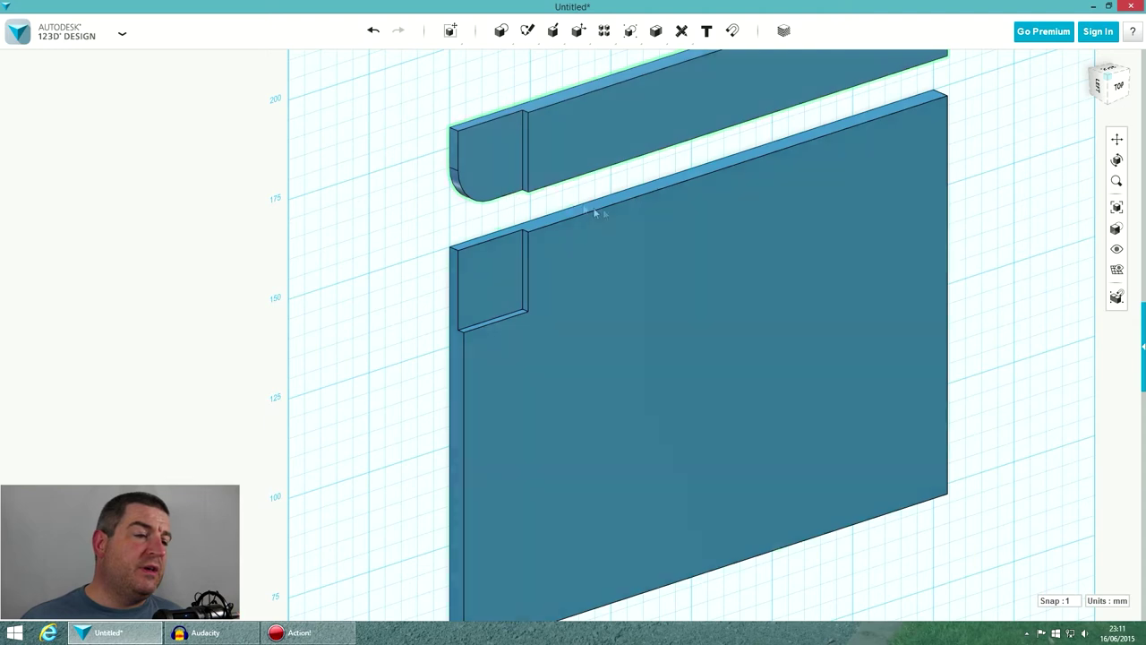
pyautogui.moveTo(563, 213); pyautogui.dragTo(527, 205, button='right')
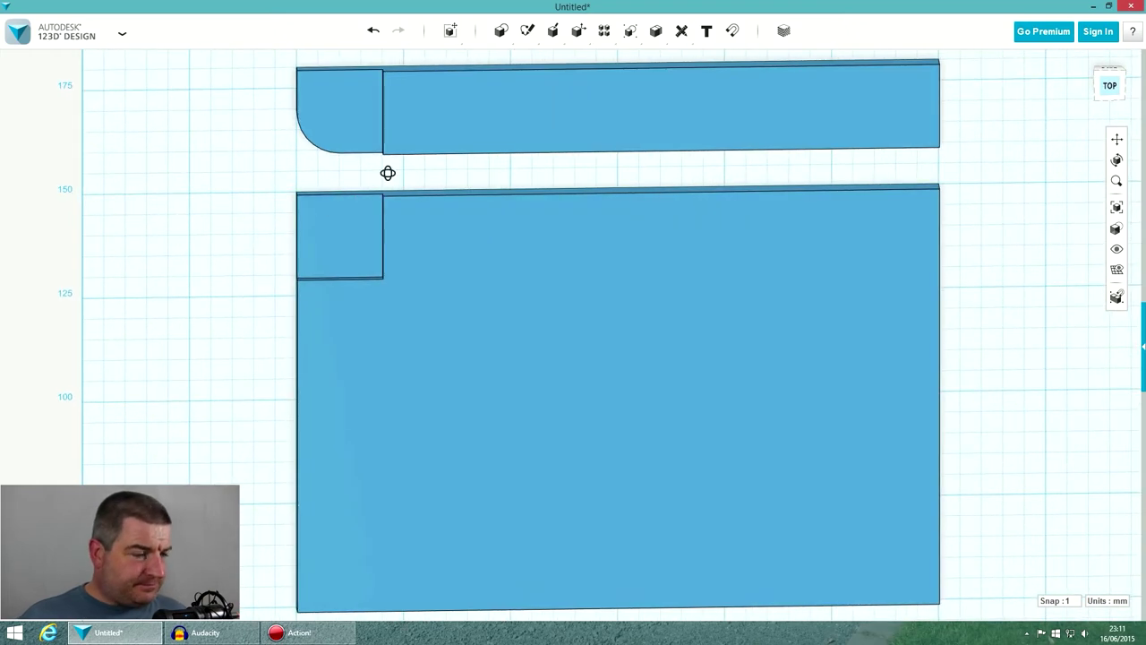
pyautogui.moveTo(386, 171); pyautogui.dragTo(405, 178, button='right')
pyautogui.moveTo(481, 151)
pyautogui.mouseDown(button='right')
pyautogui.moveTo(528, 133)
pyautogui.moveTo(463, 138)
pyautogui.mouseUp(button='right')
pyautogui.scroll(-6, 468, 152)
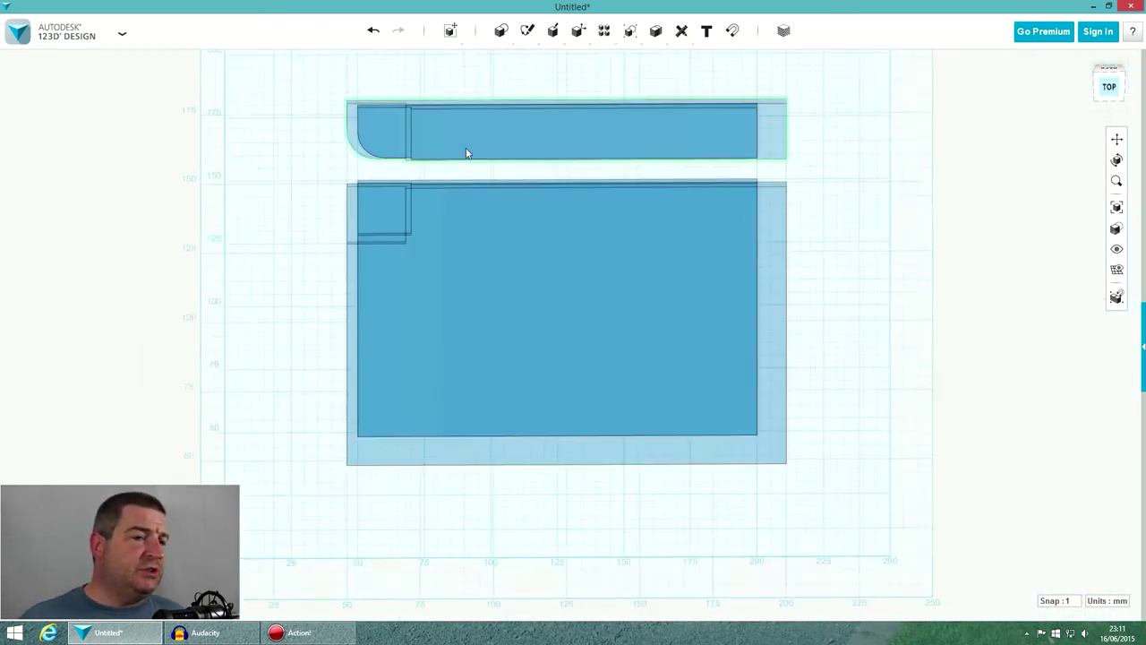
# - Insert a cylinder of radius 5.5 mm and height 20 mm beside the strip's outer corner at its recessed end
pyautogui.scroll(7, 402, 119)
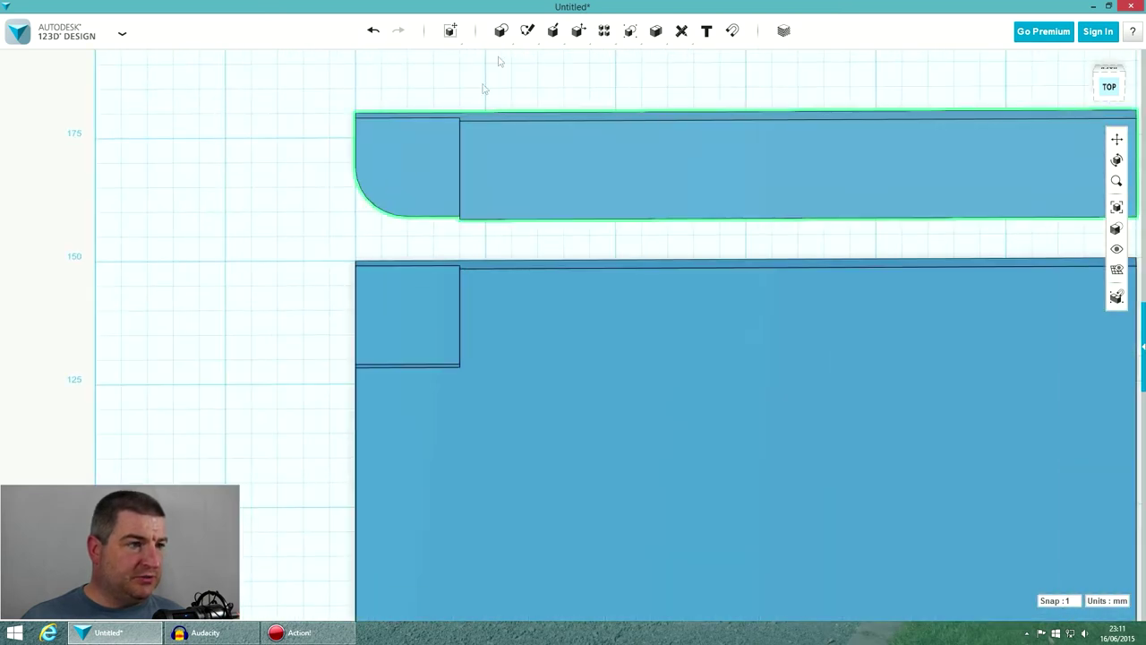
pyautogui.moveTo(498, 34)
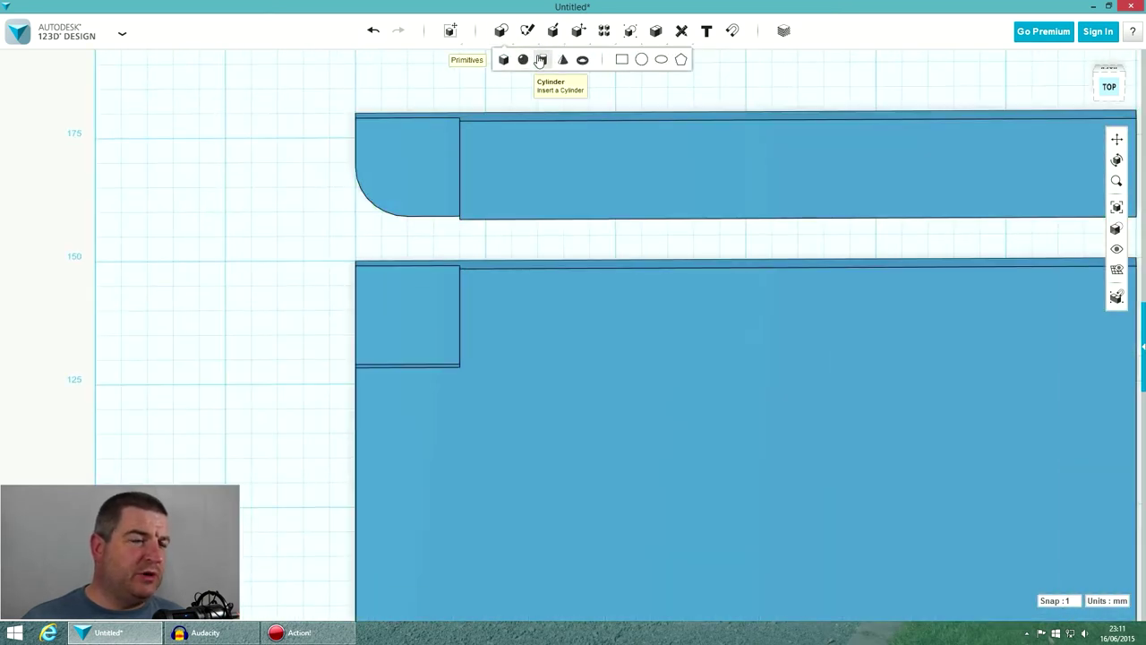
pyautogui.click(544, 62)
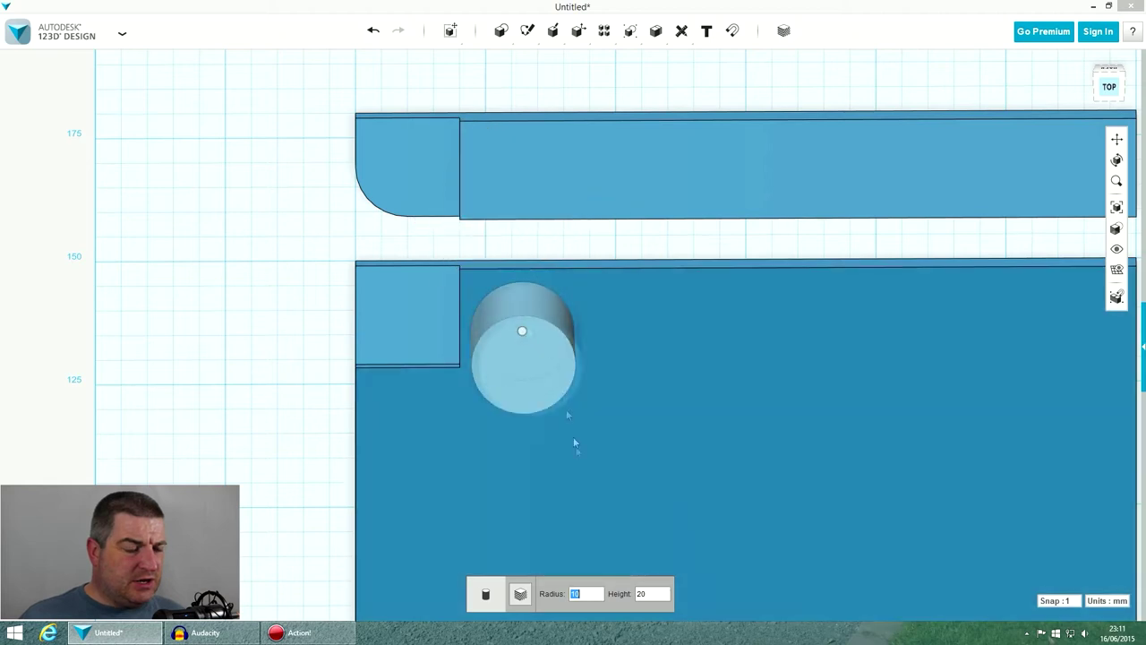
pyautogui.click(586, 596)
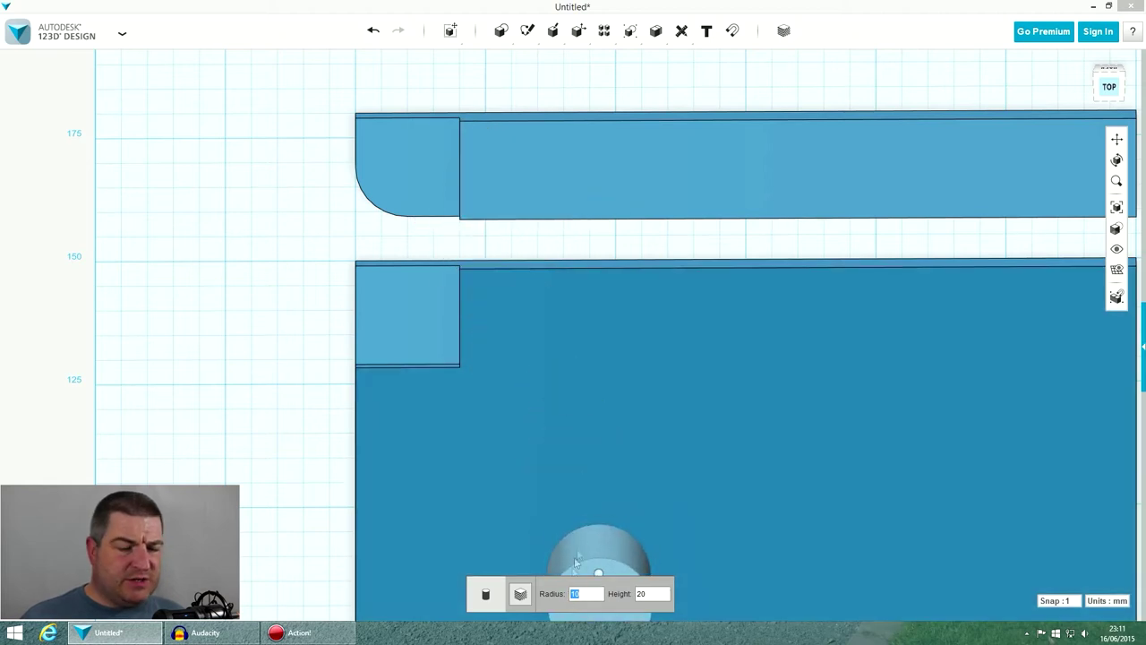
pyautogui.write('5.5')
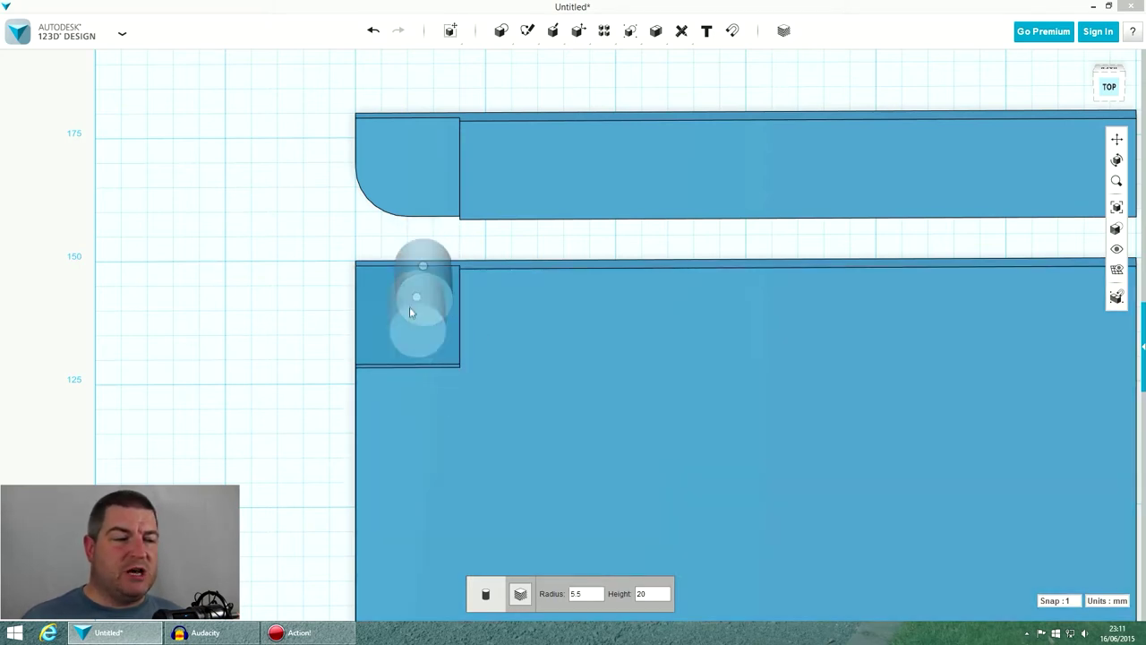
pyautogui.click(413, 320)
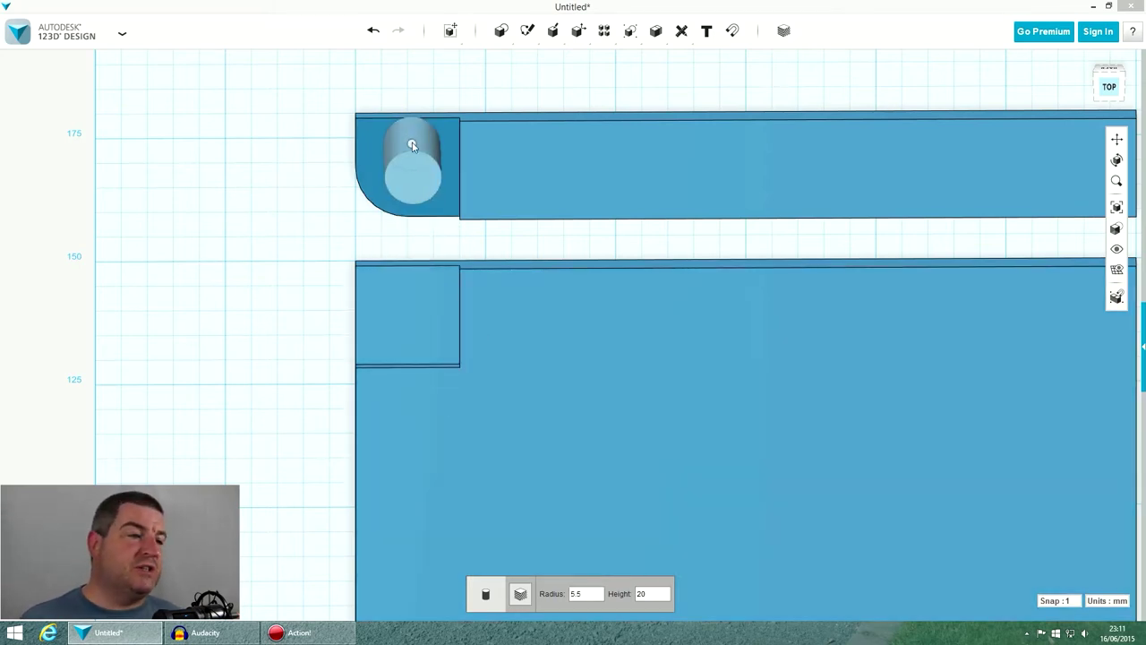
pyautogui.moveTo(412, 175)
pyautogui.mouseDown(button='right')
pyautogui.moveTo(411, 159)
pyautogui.moveTo(421, 181)
pyautogui.mouseUp(button='right')
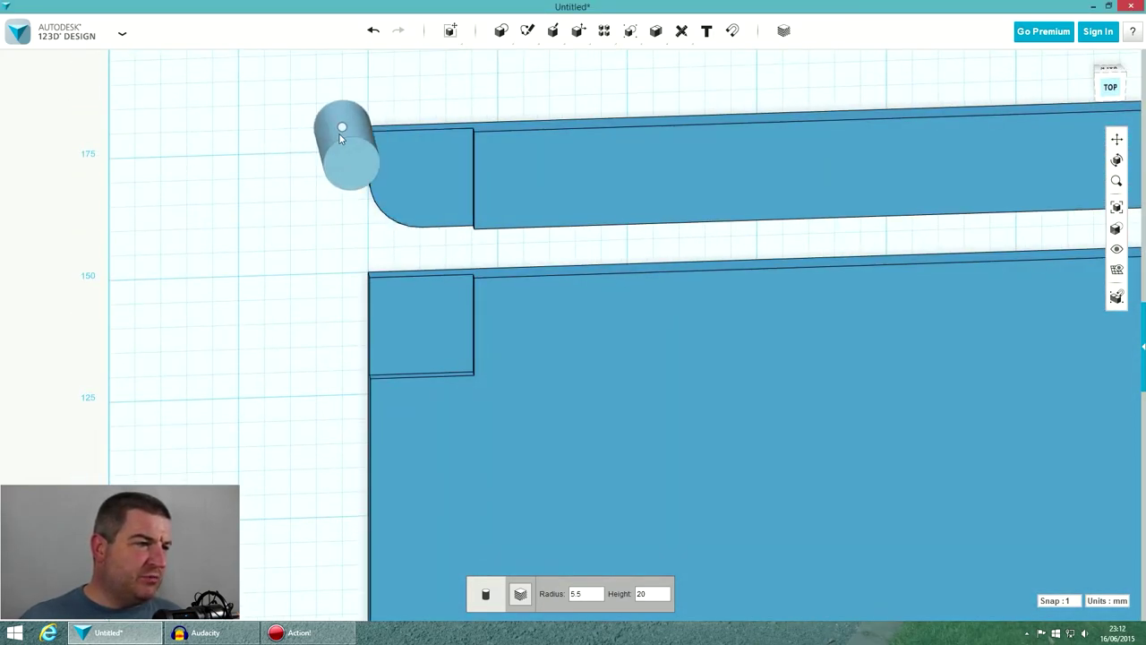
pyautogui.click(333, 135)
# - Lower the cylinder by 7 mm along its axis so it extends below the strip
pyautogui.moveTo(327, 182); pyautogui.dragTo(588, 187, button='right')
pyautogui.click(680, 195)
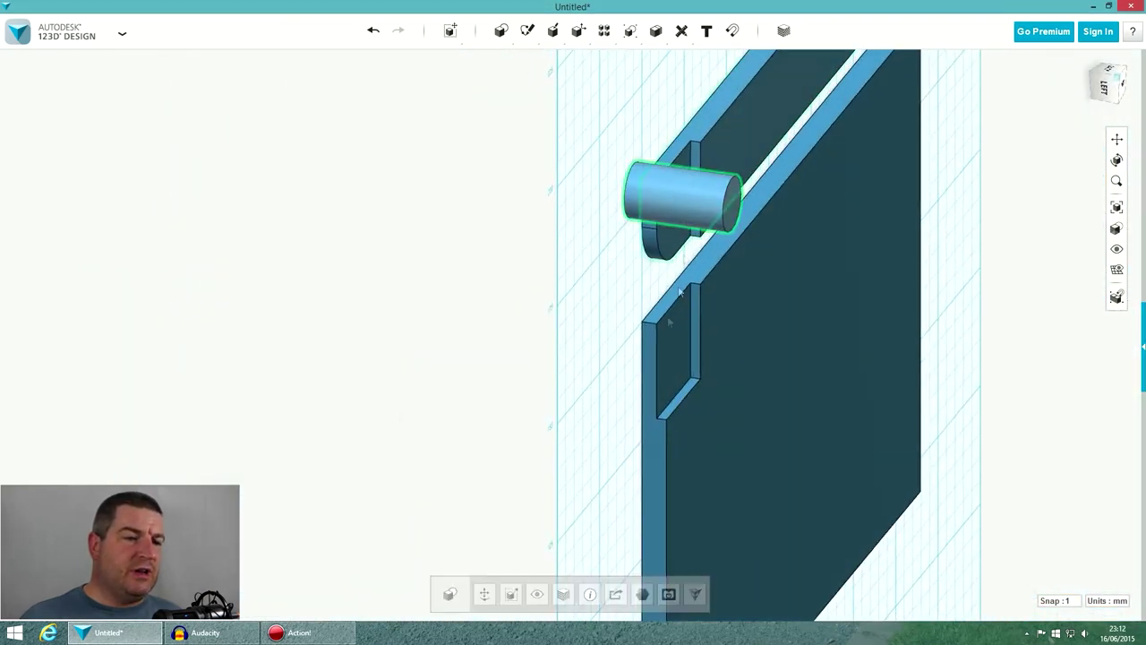
pyautogui.click(484, 593)
pyautogui.moveTo(727, 202); pyautogui.dragTo(691, 199)
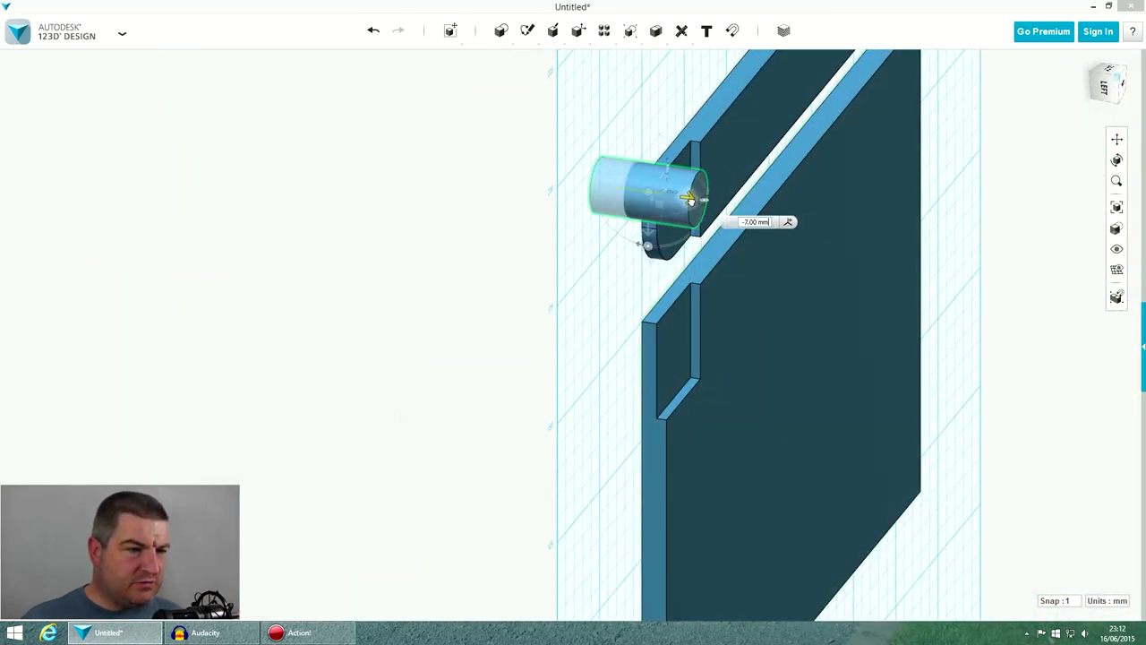
pyautogui.moveTo(770, 221); pyautogui.dragTo(586, 229, button='right')
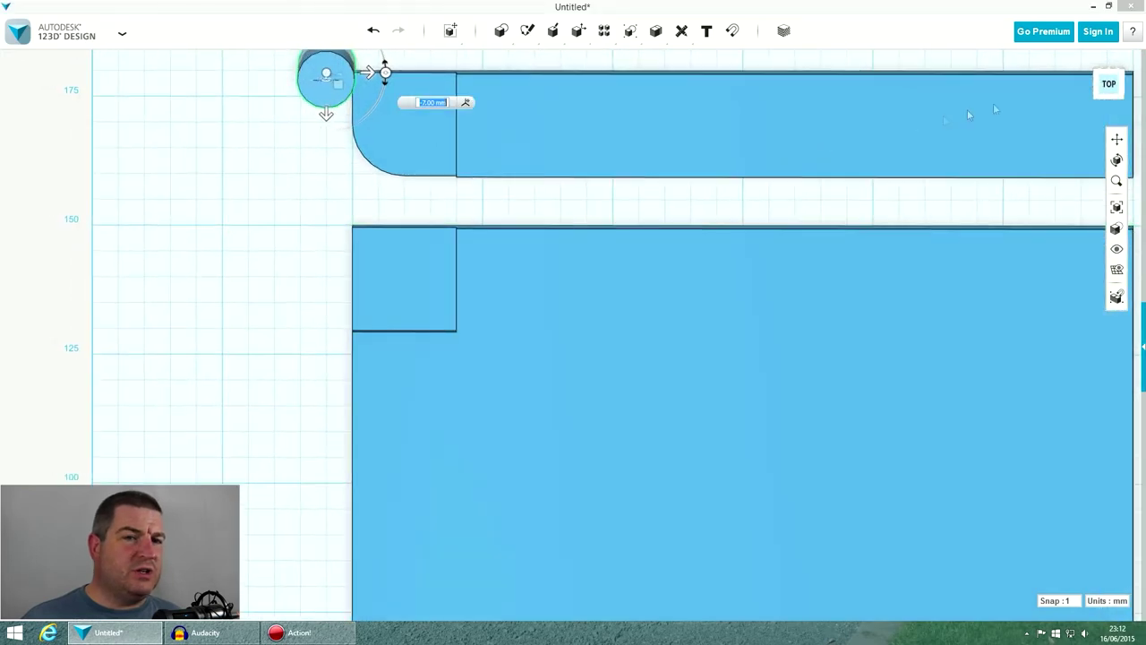
# - Move the cylinder 5 mm to align it with the strip's outer corner, and shift it 10 mm inward from both edges
pyautogui.click(1110, 85)
pyautogui.scroll(5, 260, 72)
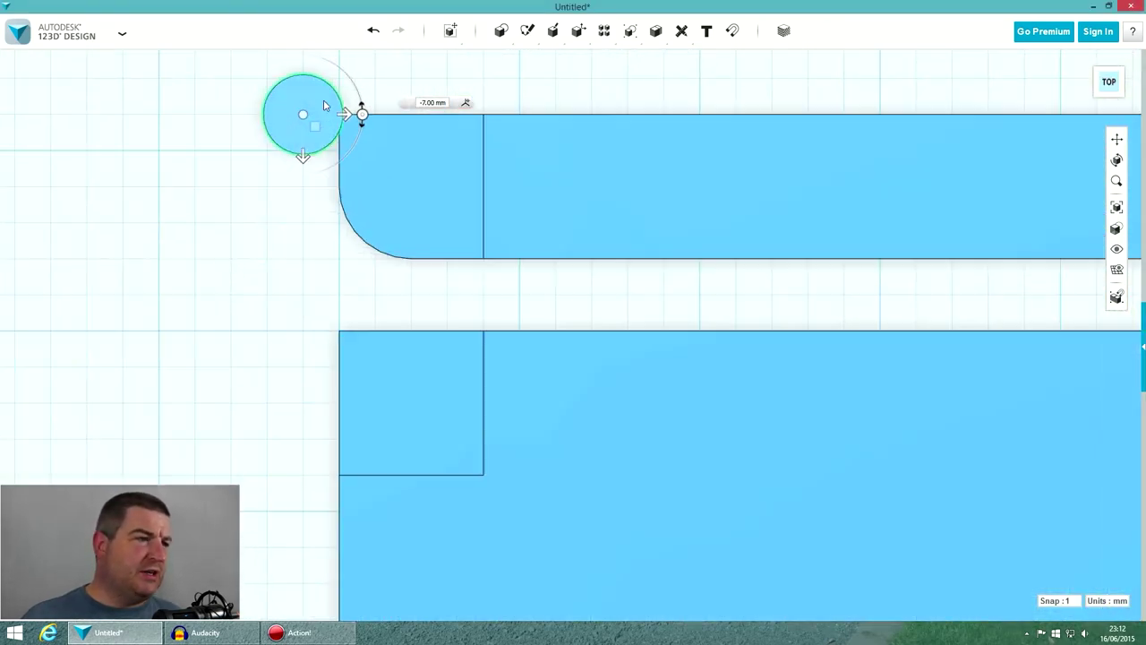
pyautogui.scroll(1, 325, 106)
pyautogui.moveTo(336, 119); pyautogui.dragTo(387, 121)
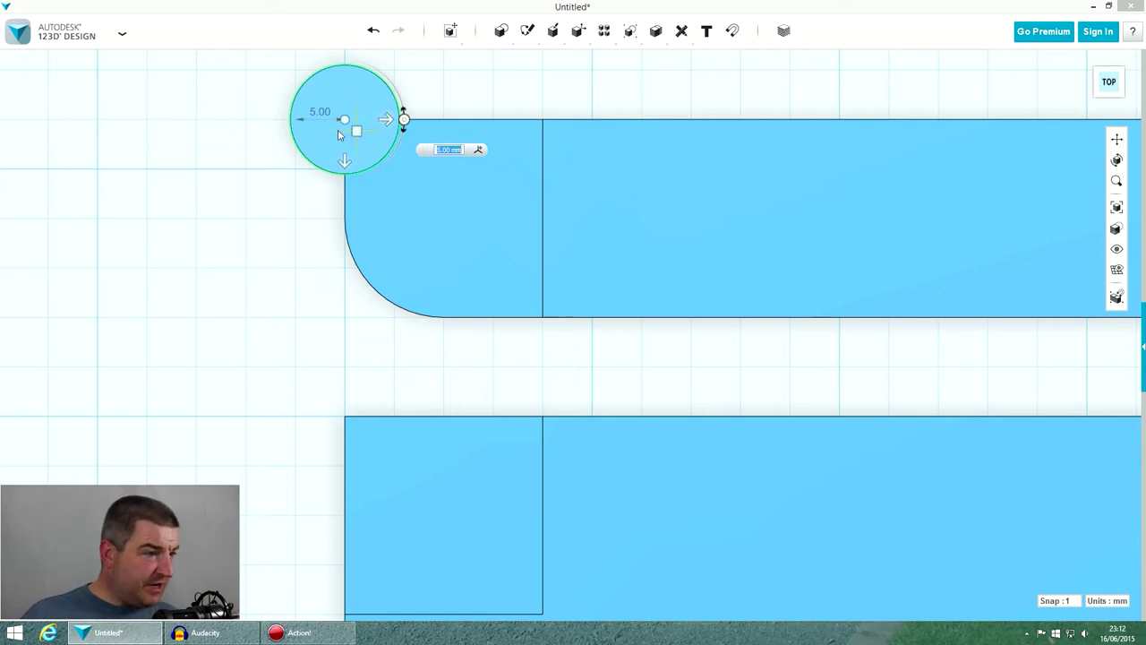
pyautogui.moveTo(344, 162); pyautogui.dragTo(345, 259)
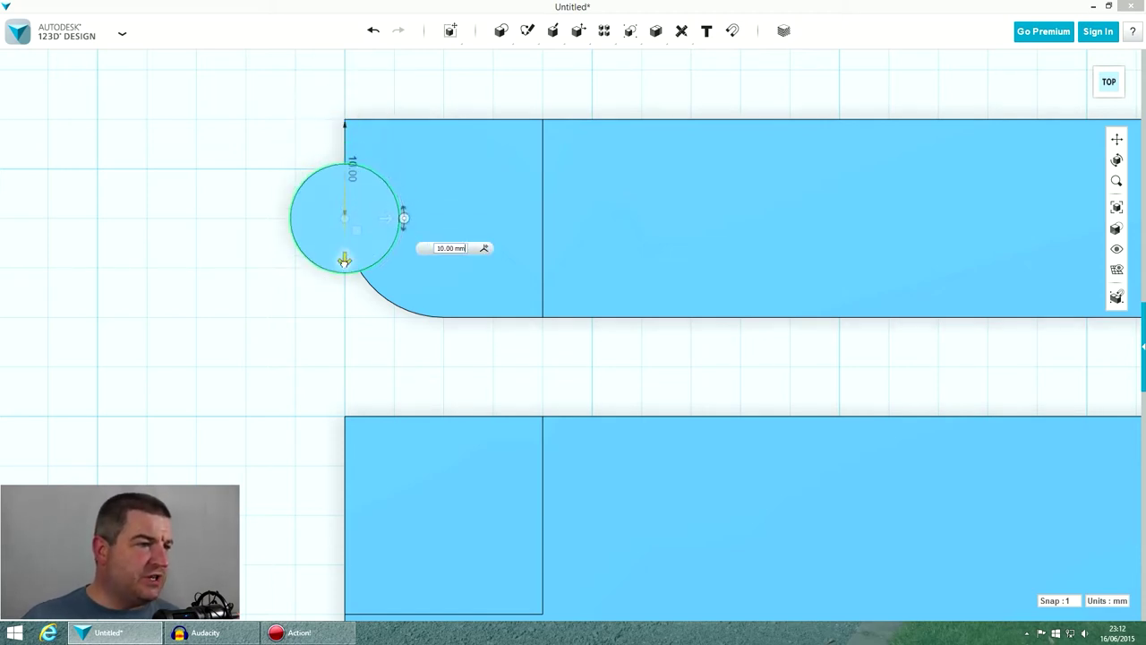
pyautogui.moveTo(435, 218); pyautogui.dragTo(484, 217)
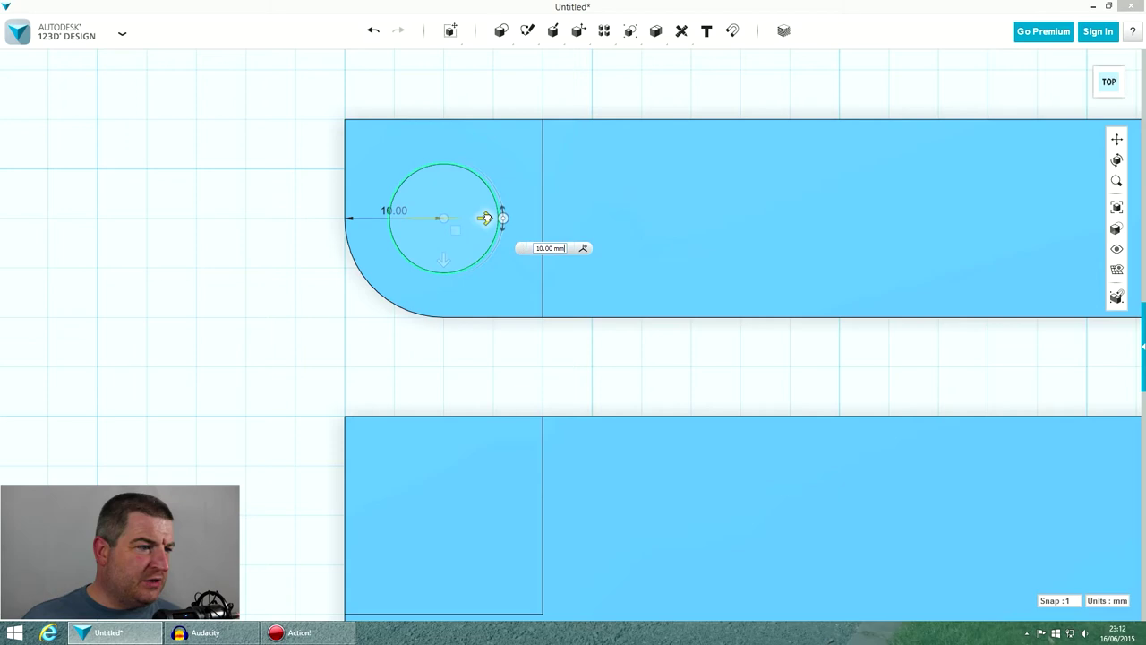
pyautogui.moveTo(373, 221); pyautogui.dragTo(408, 220, button='right')
pyautogui.click(951, 69)
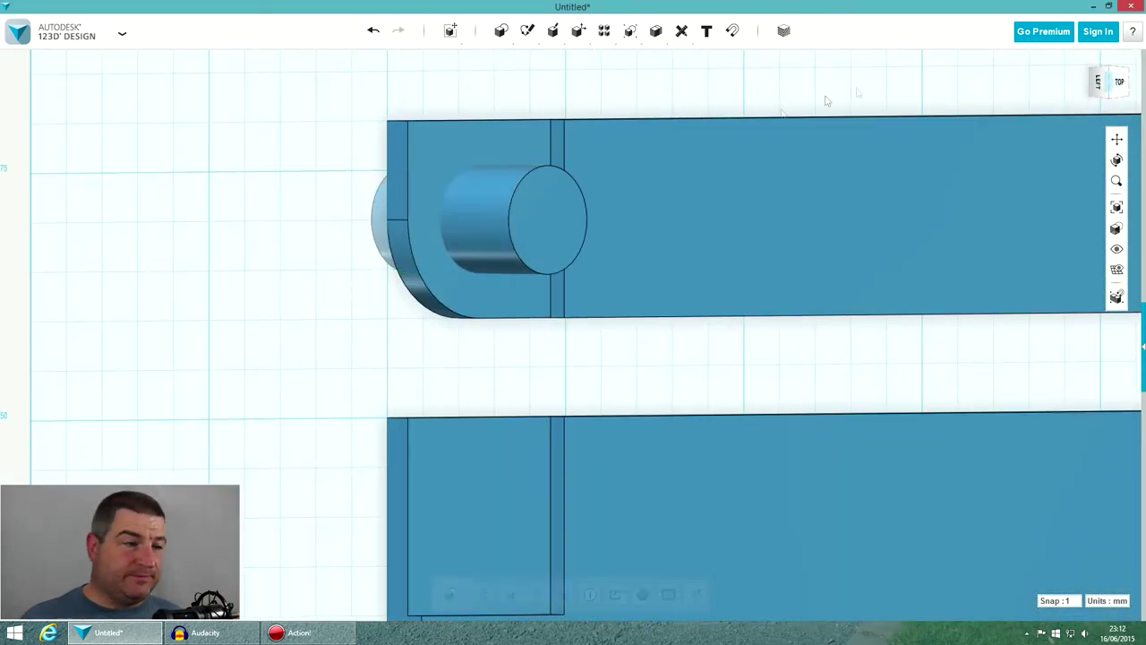
# - Subtract the cylinder from the narrow strip to cut a through hole in its recessed end
pyautogui.scroll(-2, 385, 206)
pyautogui.moveTo(667, 35)
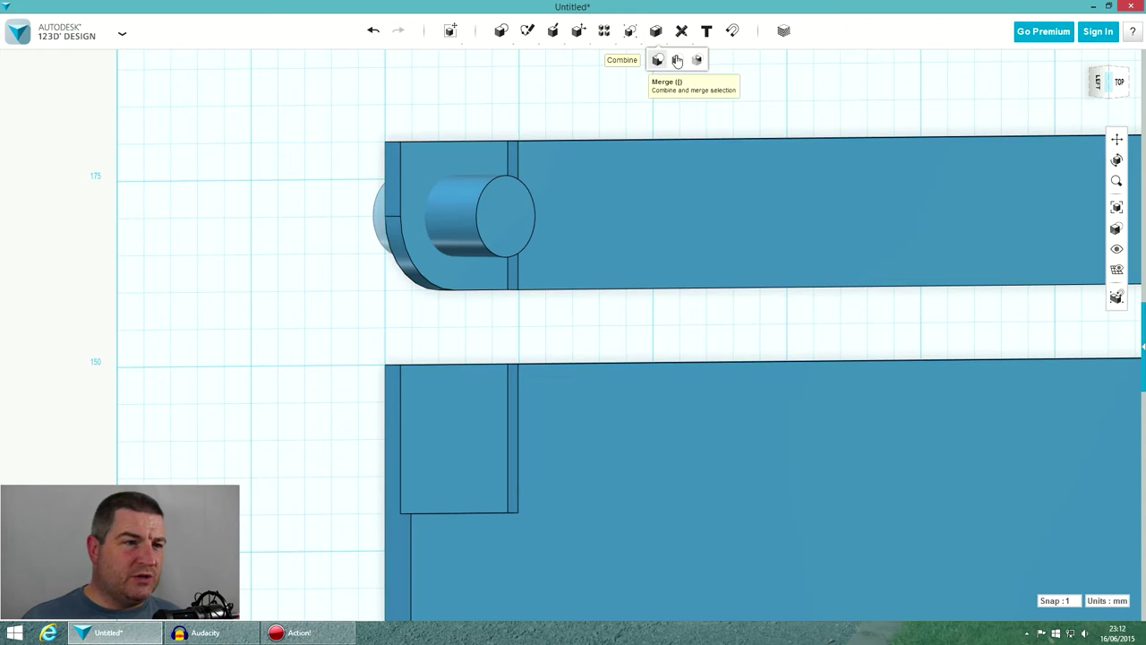
pyautogui.click(675, 59)
pyautogui.click(650, 191)
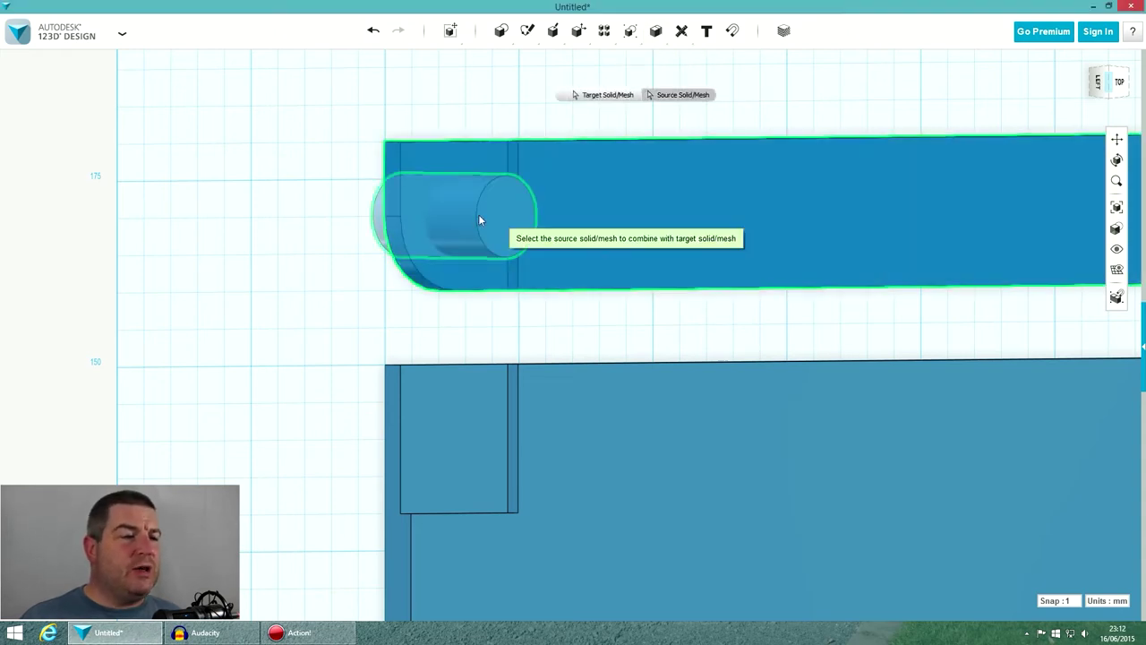
pyautogui.click(490, 217)
pyautogui.press('Return')
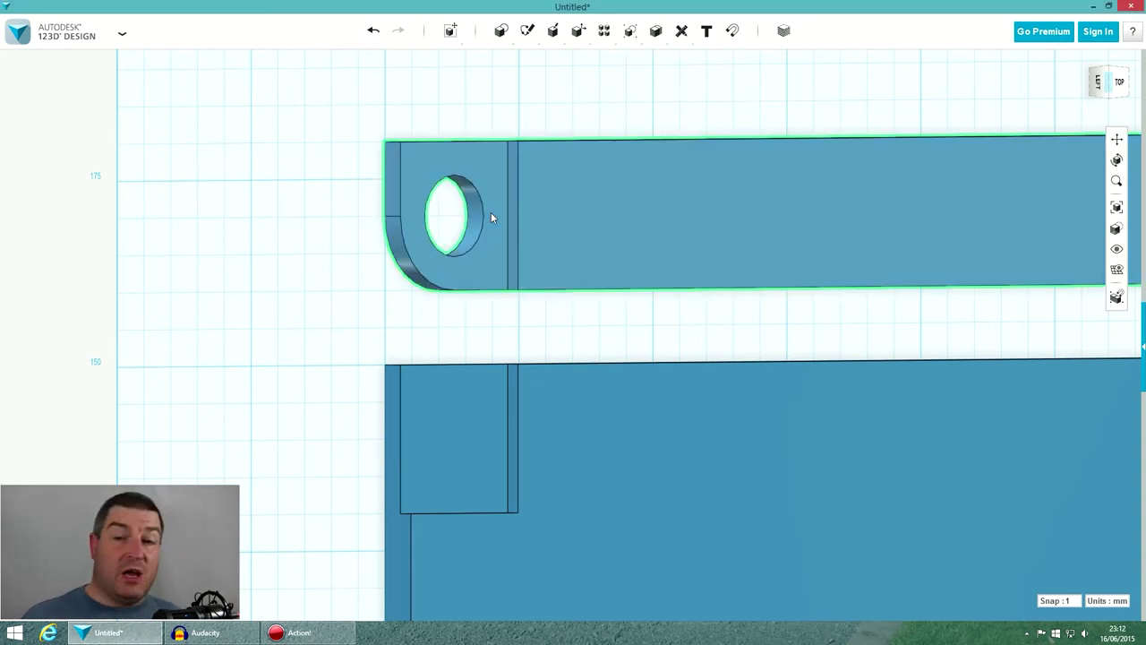
pyautogui.moveTo(533, 204); pyautogui.dragTo(498, 203, button='right')
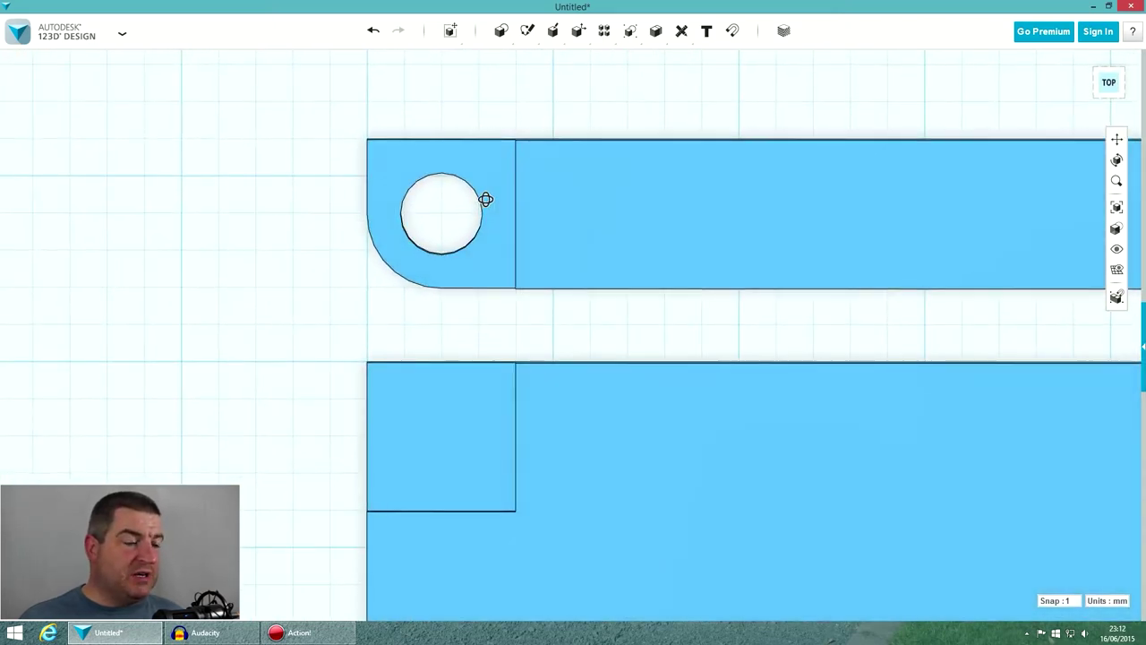
pyautogui.moveTo(499, 214); pyautogui.dragTo(509, 222, button='right')
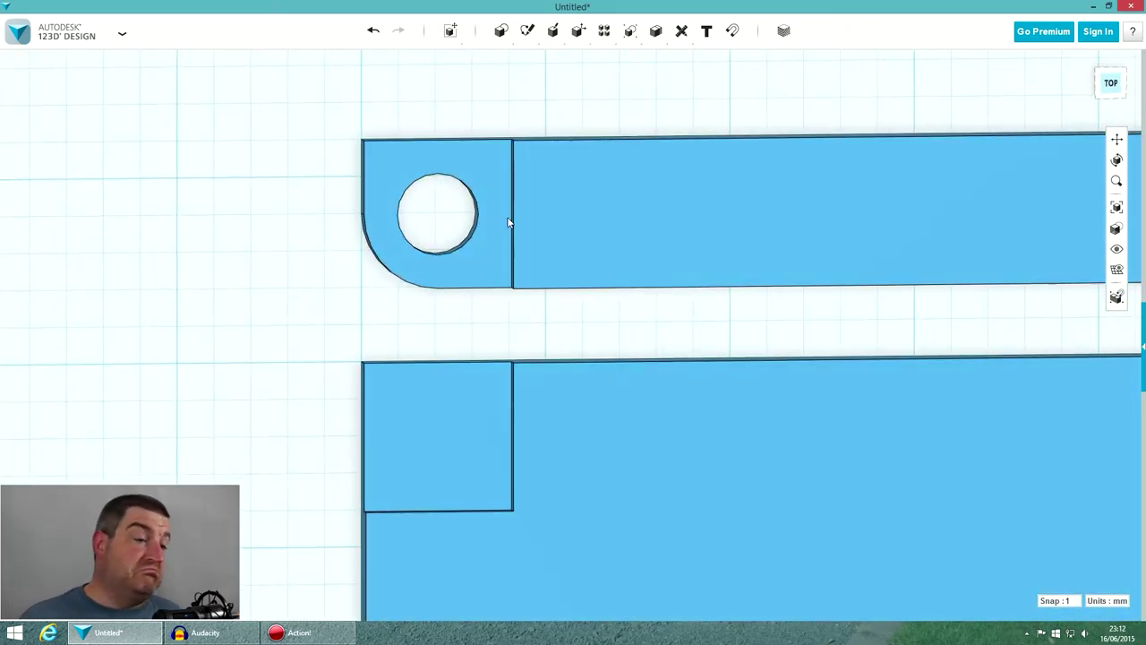
# - Insert a 40 × 20 × 2 mm box on the grid beside the recessed ends of the strip and plate
pyautogui.moveTo(502, 34)
pyautogui.scroll(-3, 461, 227)
pyautogui.moveTo(479, 276); pyautogui.dragTo(494, 284, button='right')
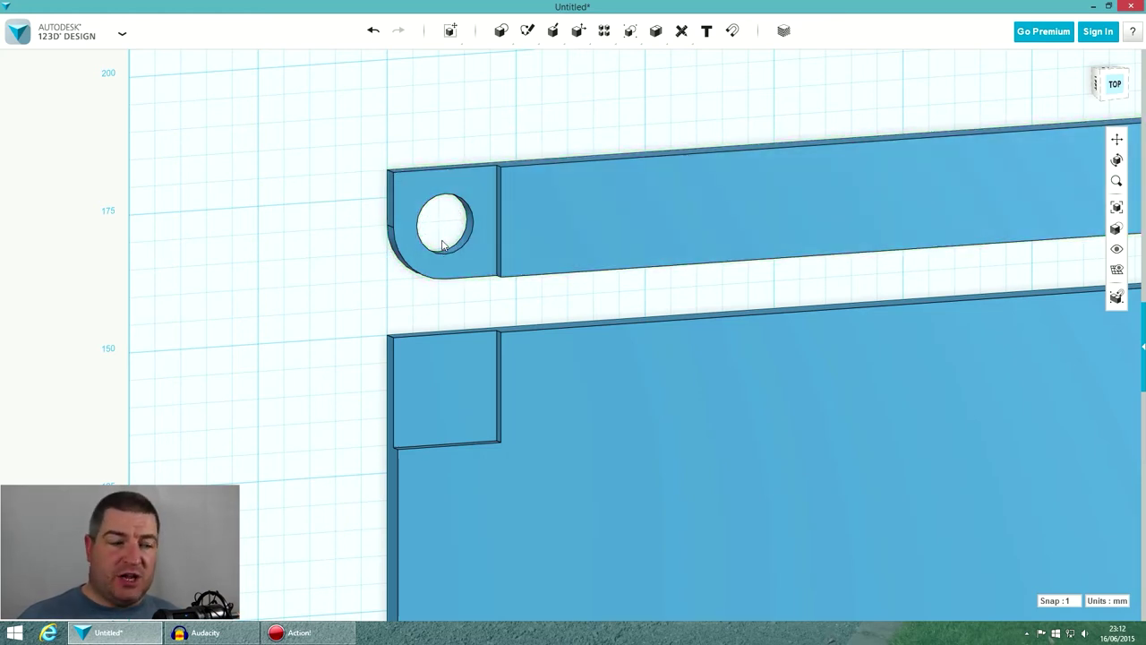
pyautogui.moveTo(501, 30)
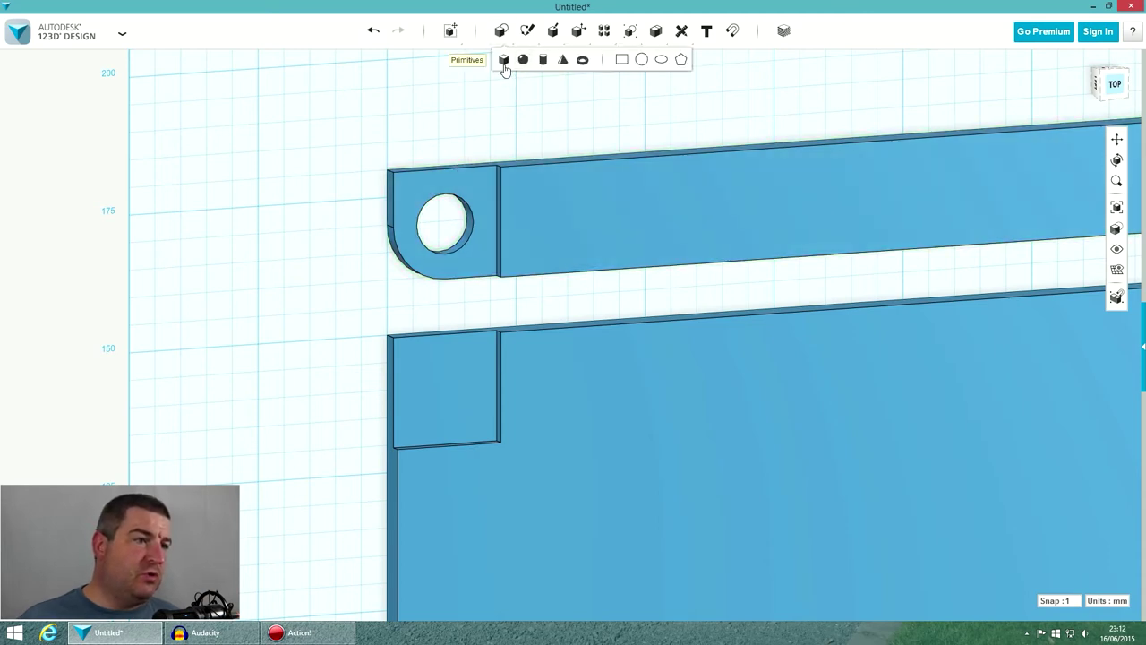
pyautogui.click(504, 57)
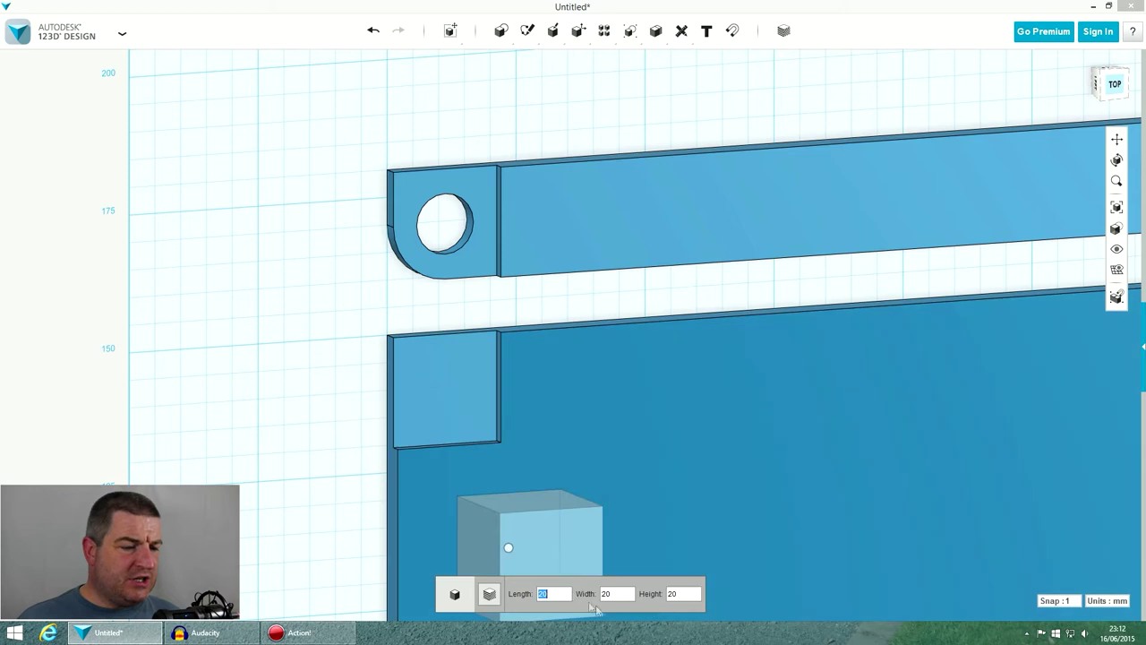
pyautogui.write('2')
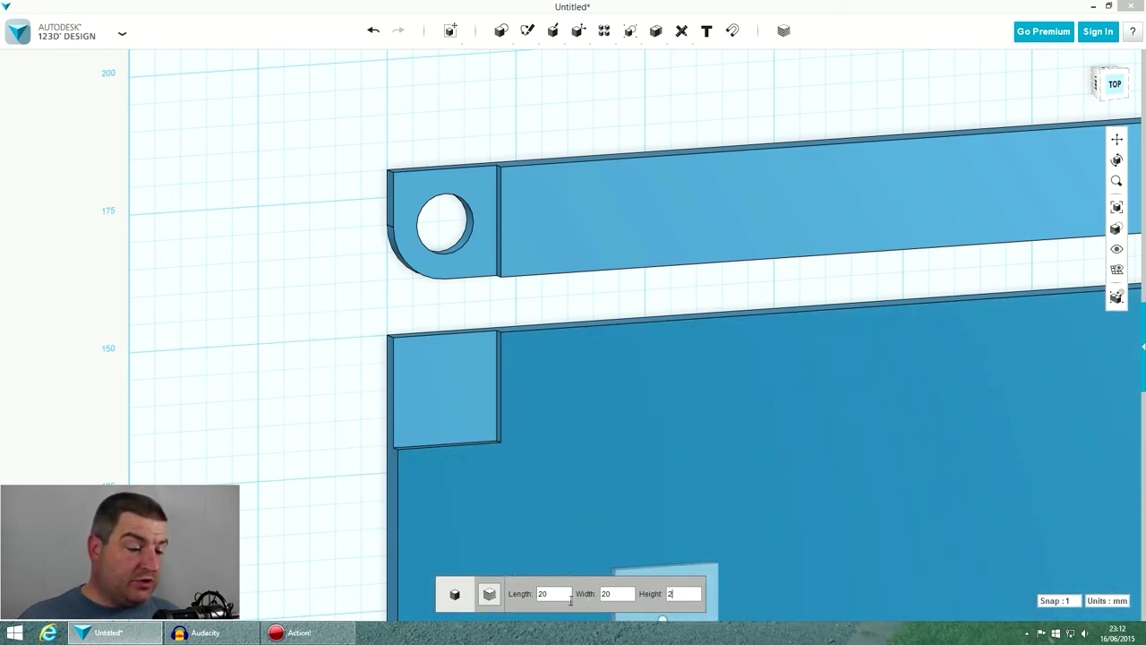
pyautogui.write('40')
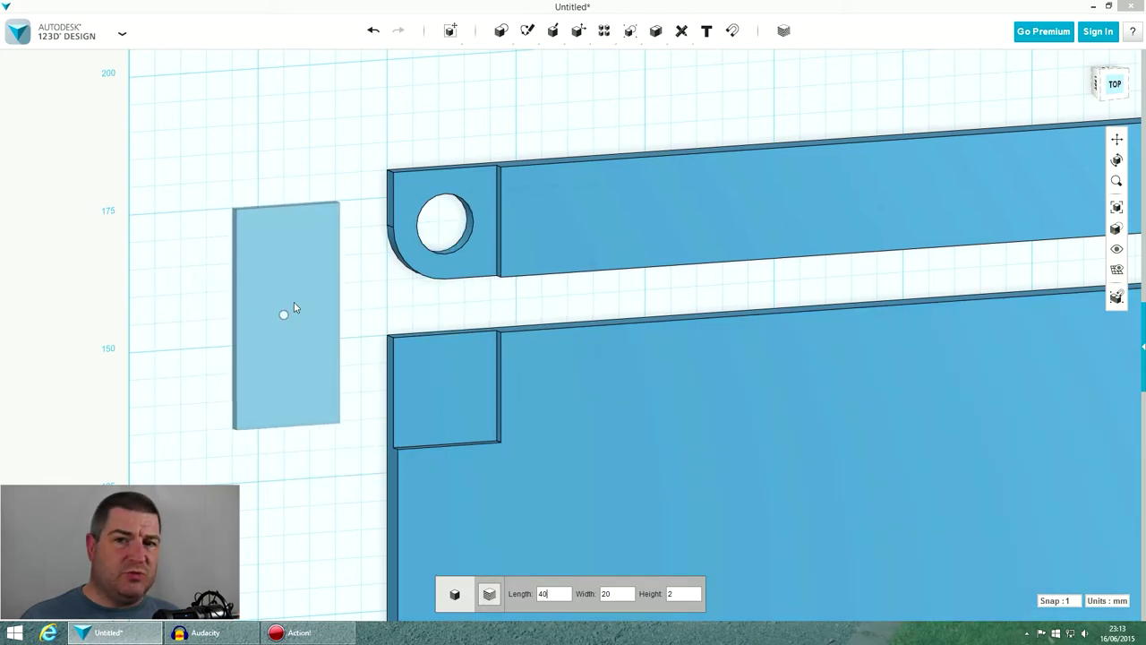
pyautogui.click(318, 337)
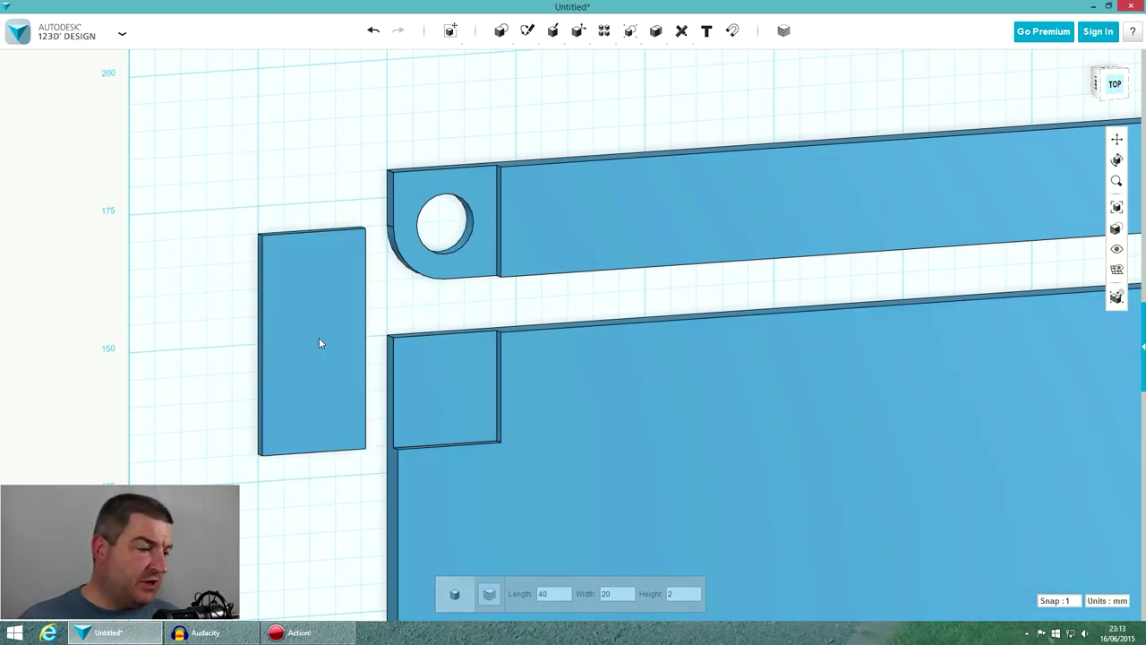
# - Insert a cylinder of radius 5 mm and height 20 mm next to the thin 2 mm box
pyautogui.moveTo(345, 375); pyautogui.dragTo(419, 265, button='right')
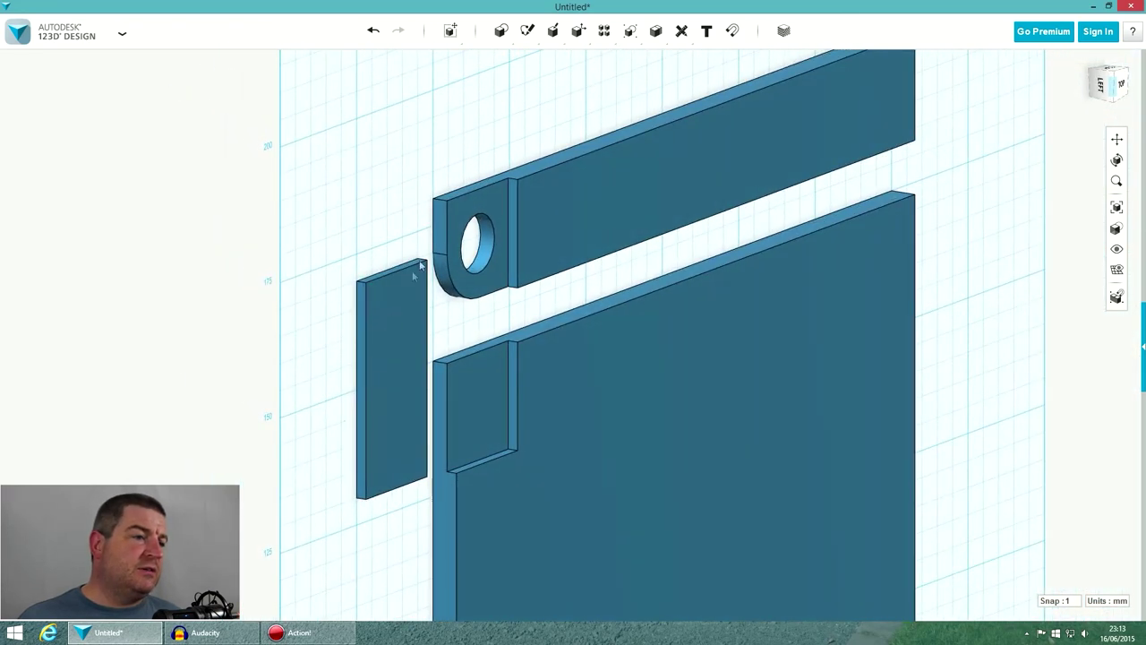
pyautogui.click(440, 198)
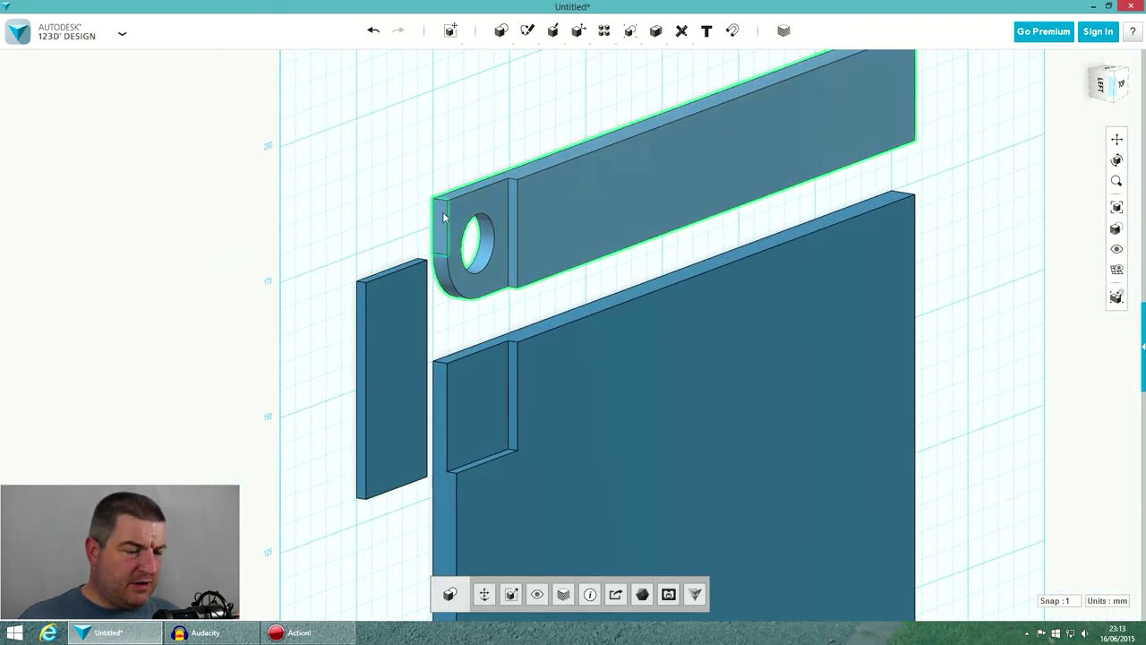
pyautogui.click(403, 227)
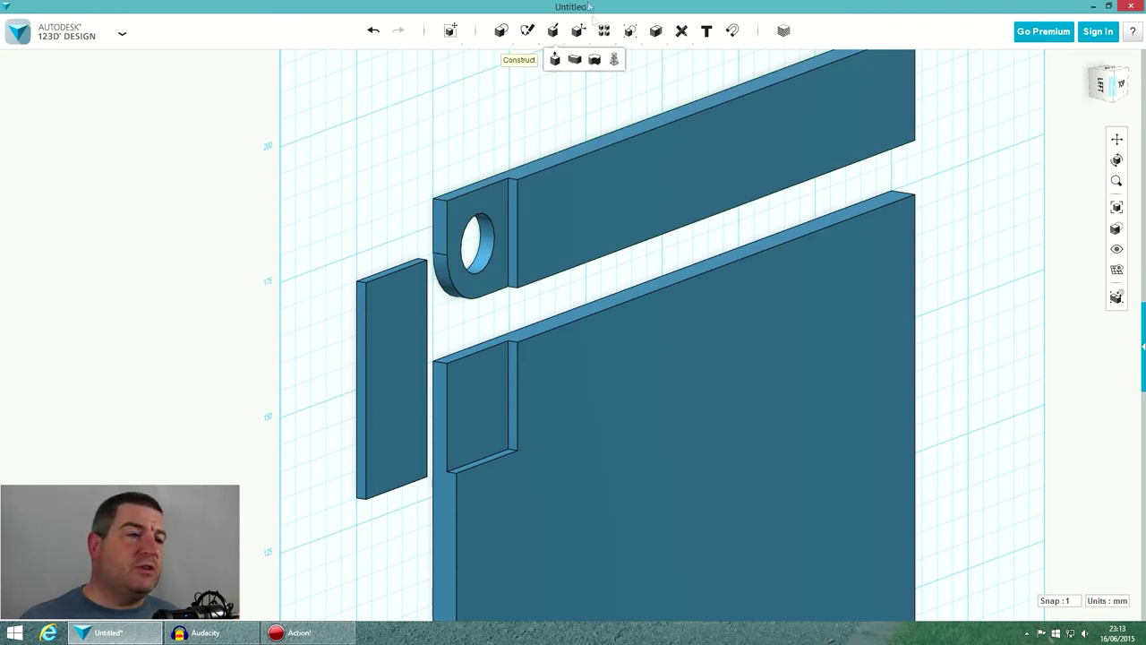
pyautogui.moveTo(501, 31)
pyautogui.click(543, 60)
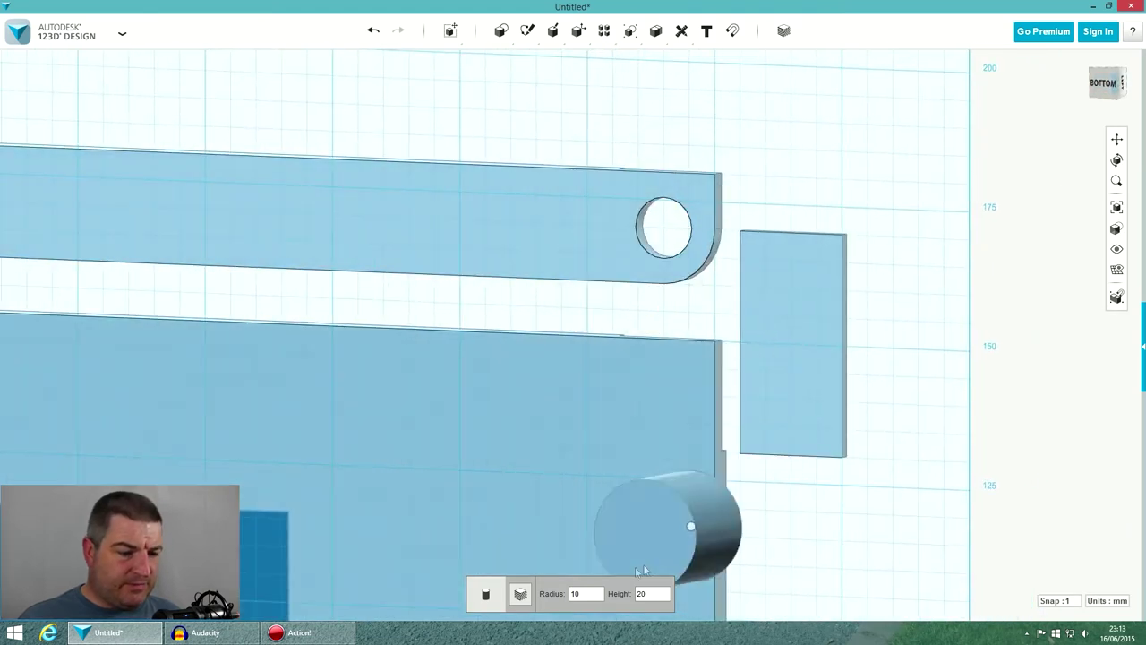
pyautogui.click(573, 593)
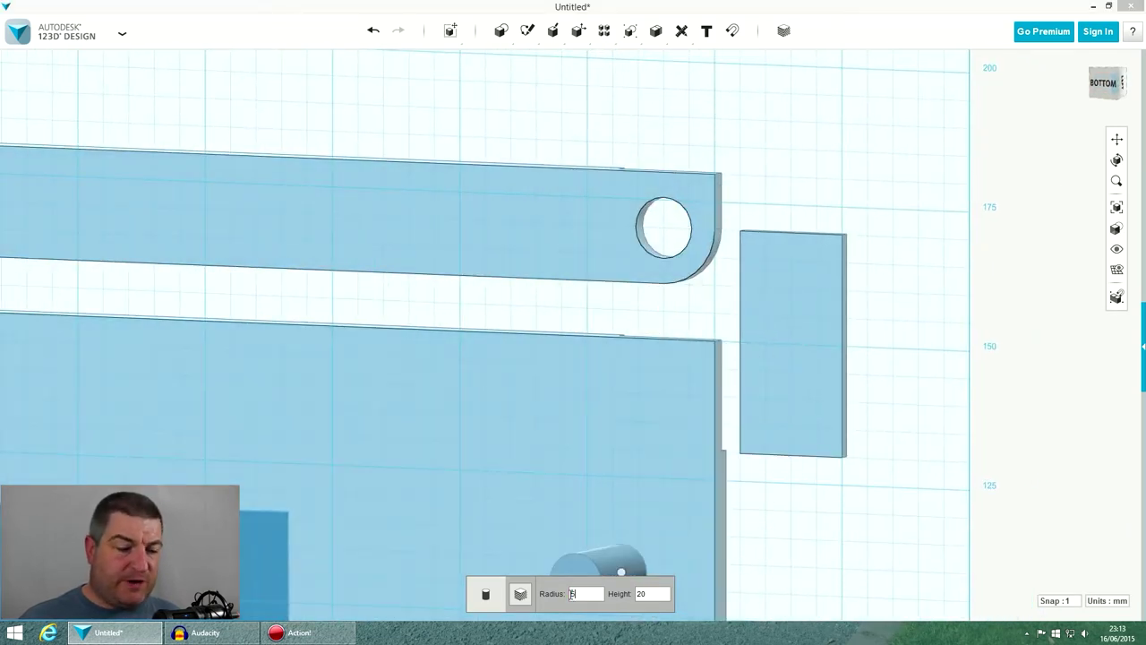
pyautogui.write('5')
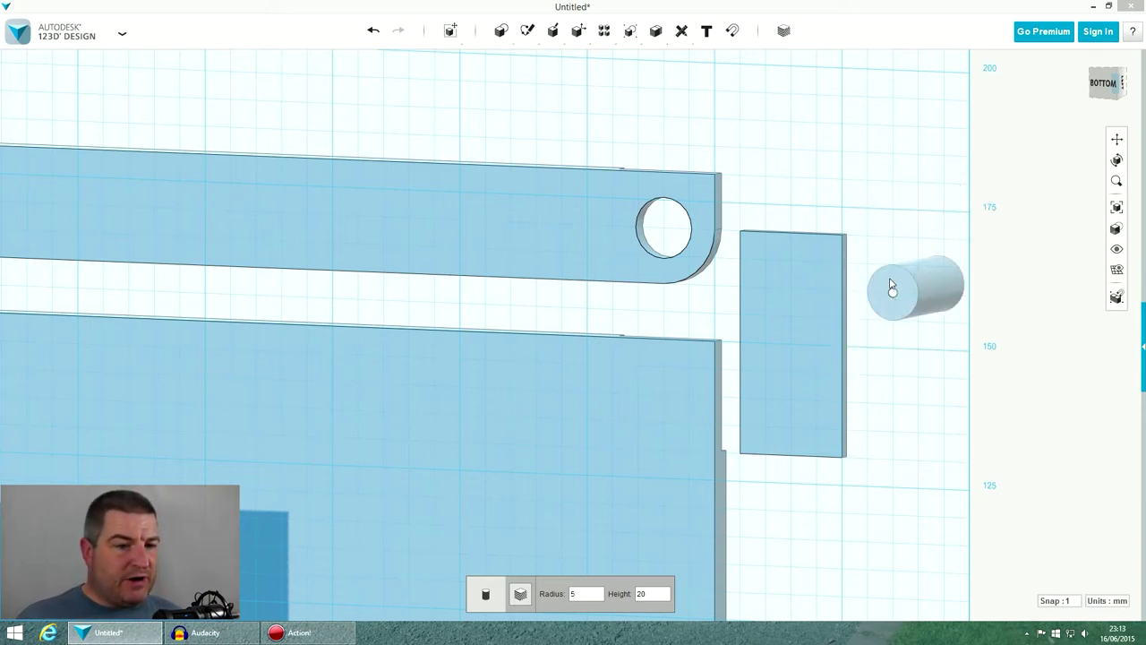
pyautogui.click(896, 287)
# - Shift the new cylinder vertically along its own axis
pyautogui.moveTo(896, 287); pyautogui.dragTo(715, 385, button='right')
pyautogui.click(716, 385)
pyautogui.click(486, 594)
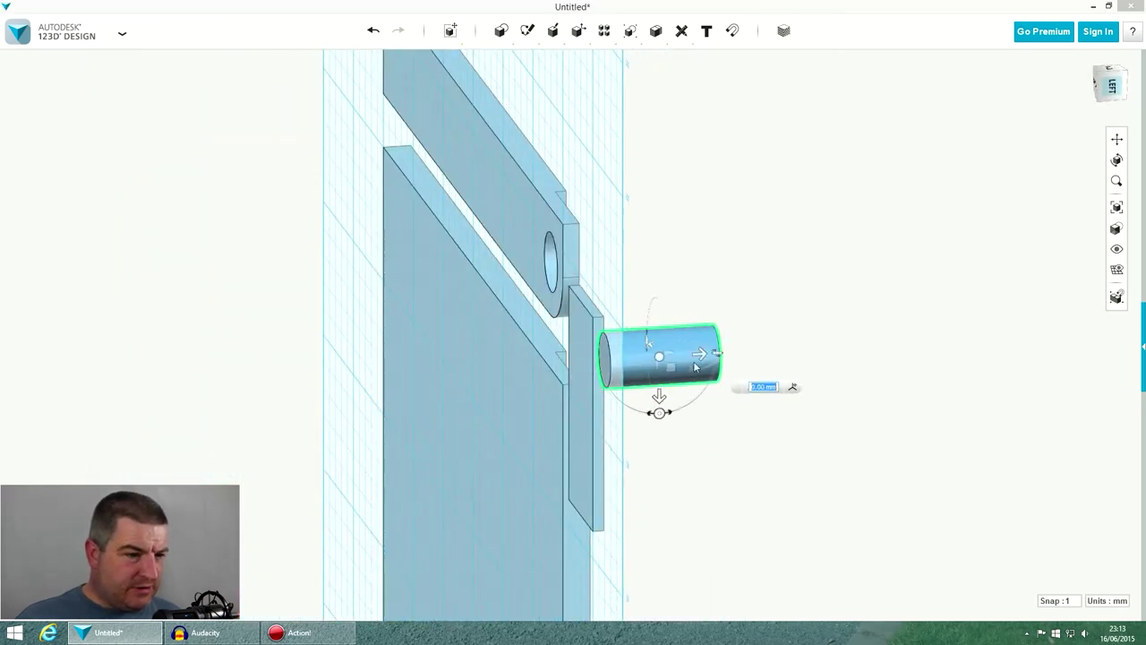
pyautogui.moveTo(705, 355); pyautogui.dragTo(717, 355)
# - Move the cylinder 9 mm towards the thin box, then 5 mm lengthwise and 1 mm across, centring it on the box's corner
pyautogui.moveTo(721, 406); pyautogui.dragTo(351, 417, button='right')
pyautogui.scroll(3, 351, 416)
pyautogui.moveTo(258, 316); pyautogui.dragTo(305, 309)
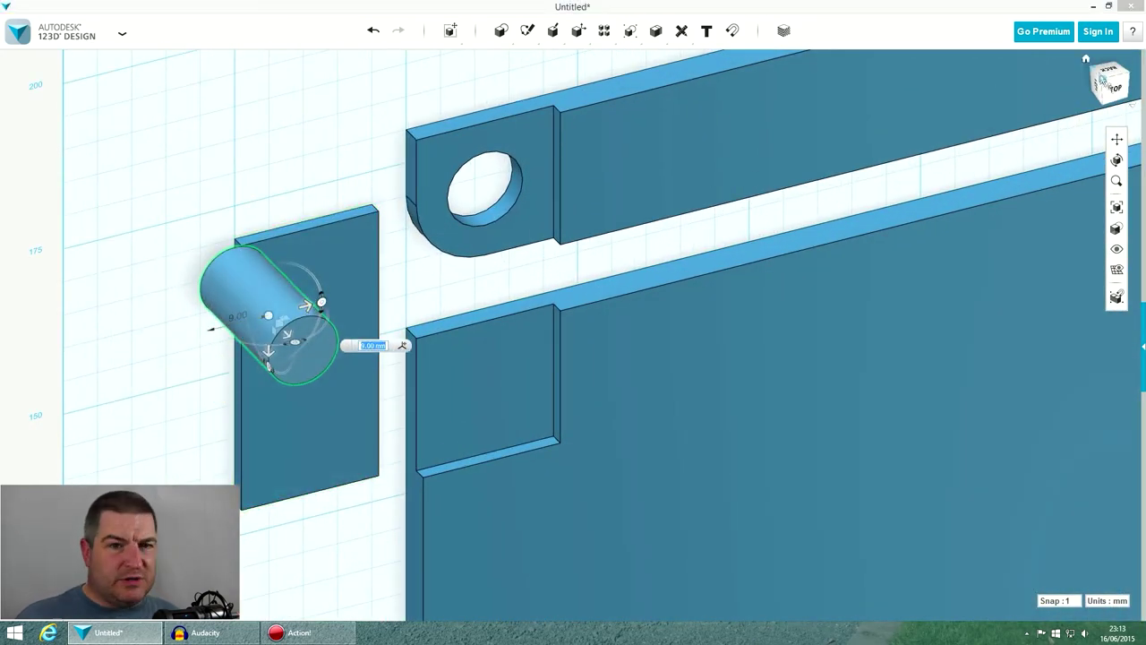
pyautogui.click(1116, 88)
pyautogui.scroll(3, 312, 215)
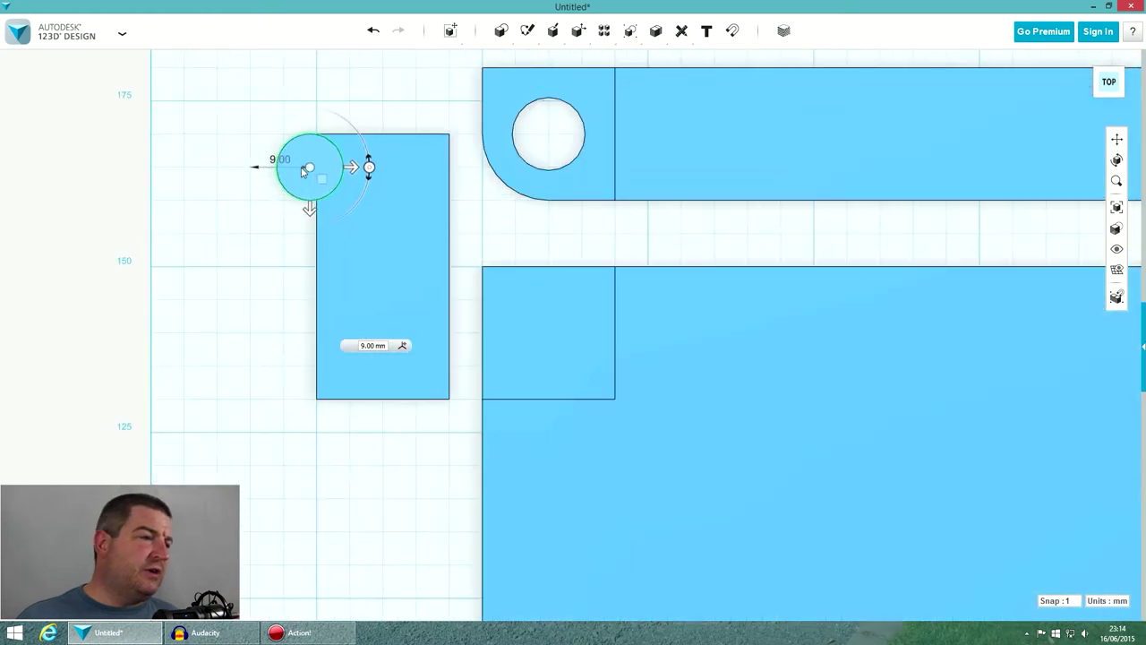
pyautogui.moveTo(312, 209); pyautogui.dragTo(314, 173)
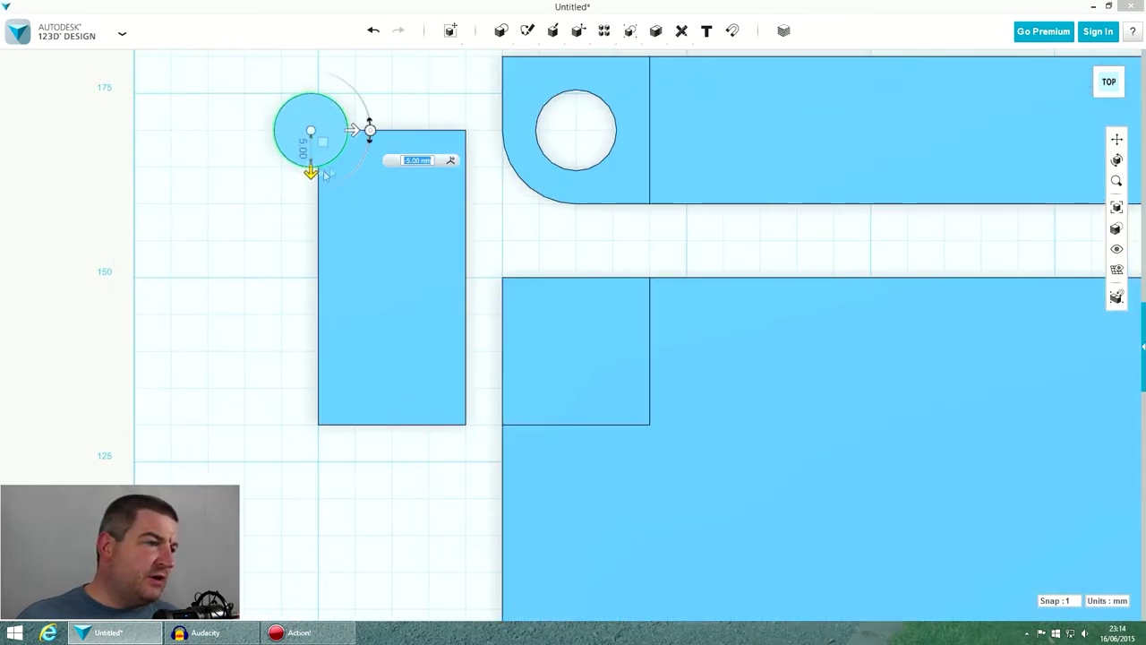
pyautogui.moveTo(354, 130); pyautogui.dragTo(366, 128)
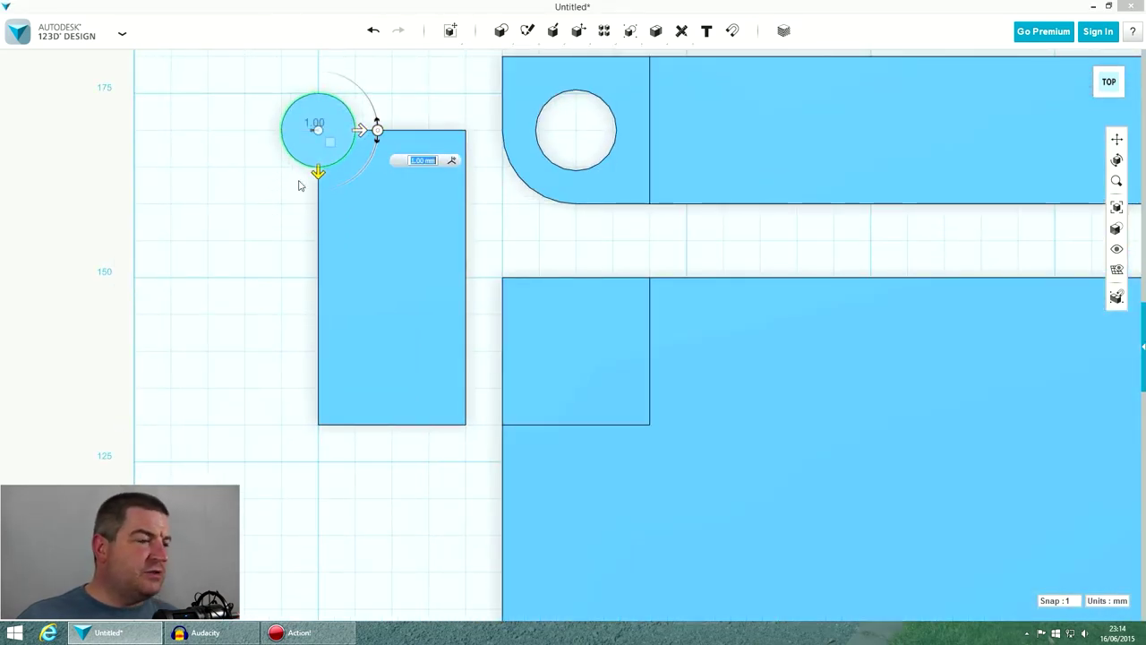
# - Move the cylinder inward from the thin box's corner along both directions, centring it across the box's width near the upper end
pyautogui.moveTo(320, 173); pyautogui.dragTo(318, 253)
pyautogui.moveTo(366, 202); pyautogui.dragTo(432, 203)
pyautogui.click(799, 229)
# - Shorten the cylinder into a short pin by tweaking its free end face by -17 mm
pyautogui.moveTo(416, 258); pyautogui.dragTo(531, 268, button='right')
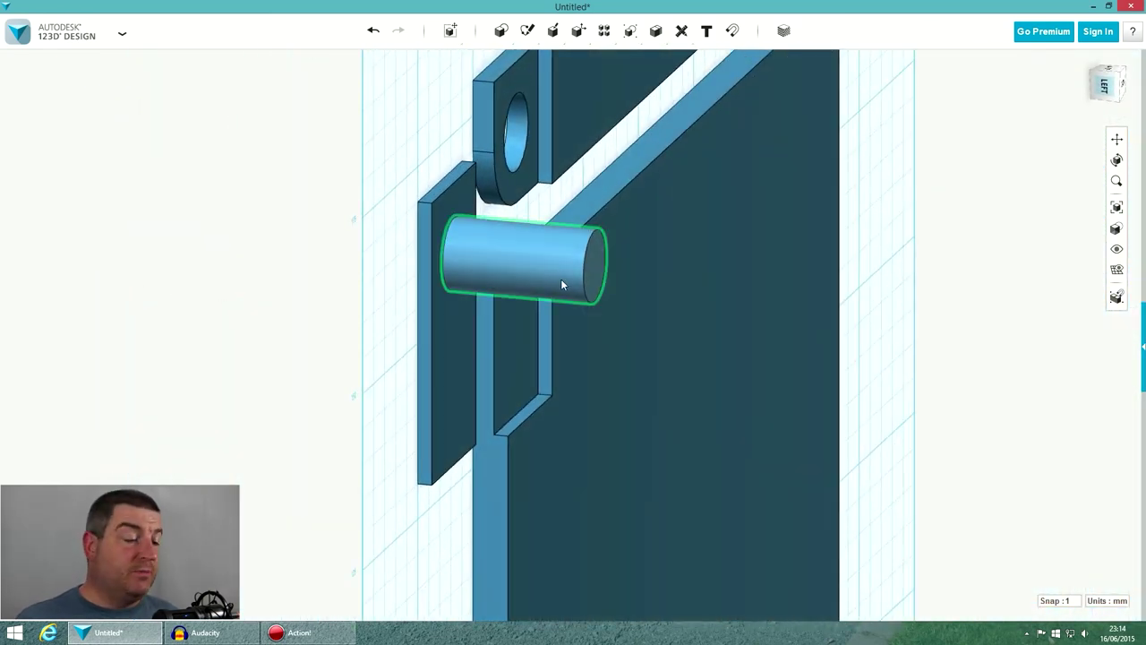
pyautogui.click(539, 253)
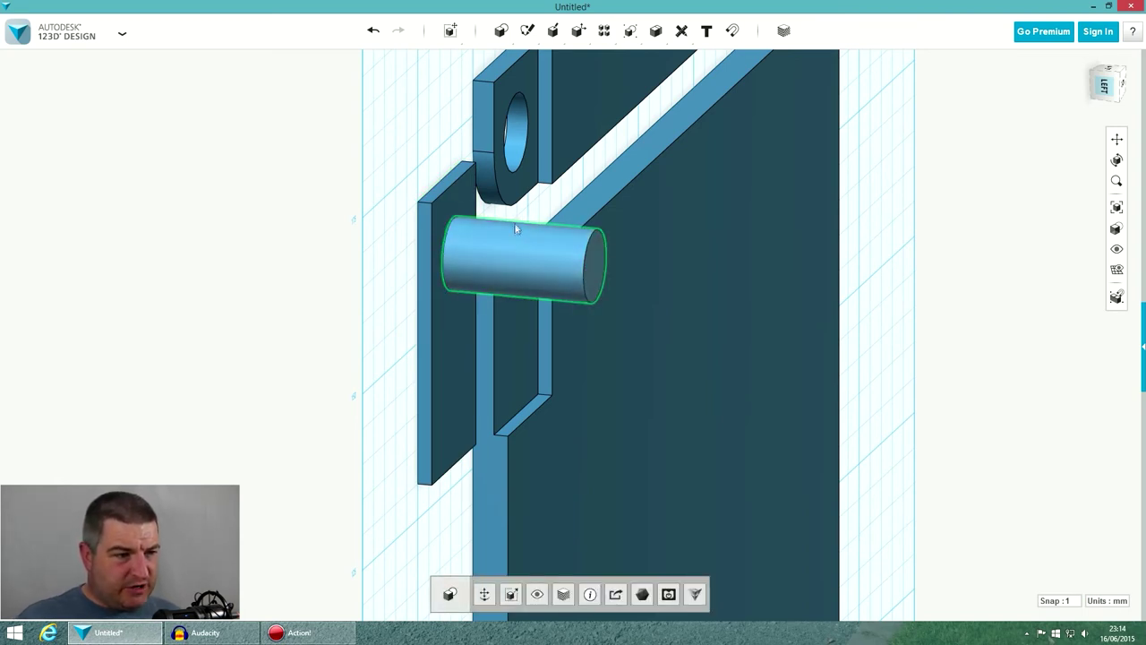
pyautogui.click(593, 262)
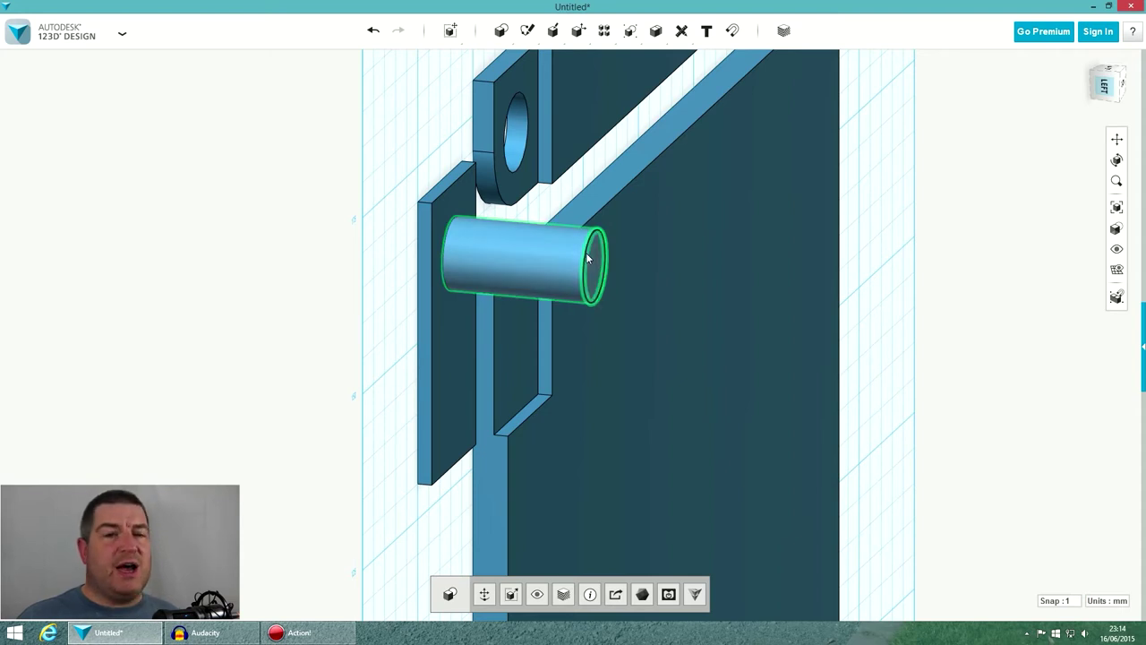
pyautogui.click(597, 261)
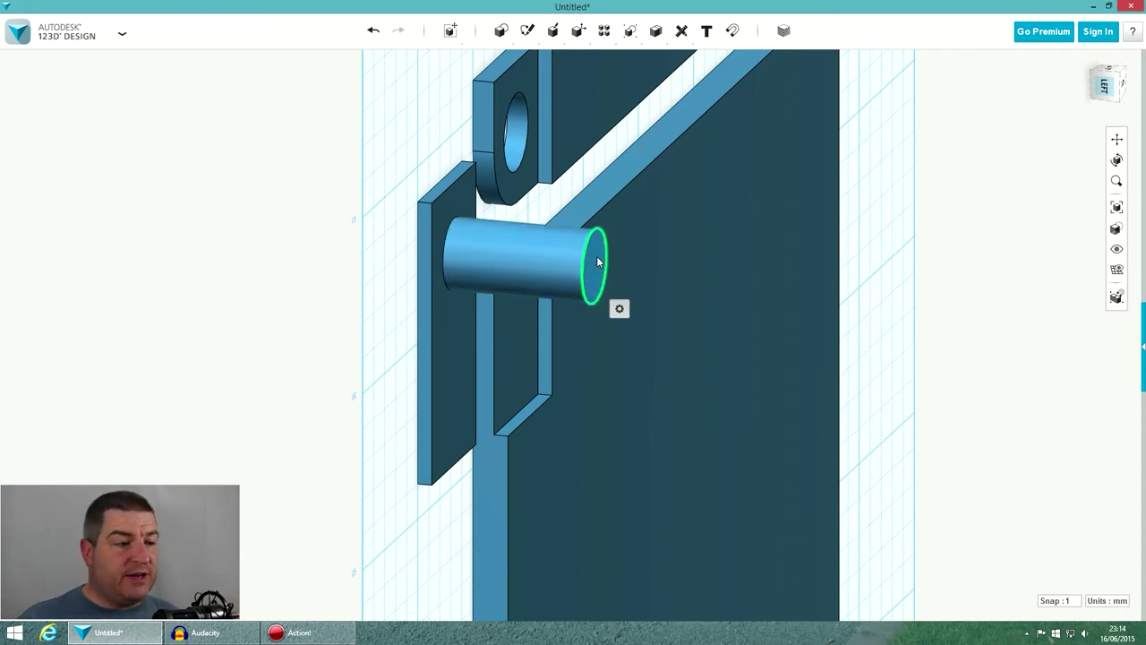
pyautogui.moveTo(619, 309)
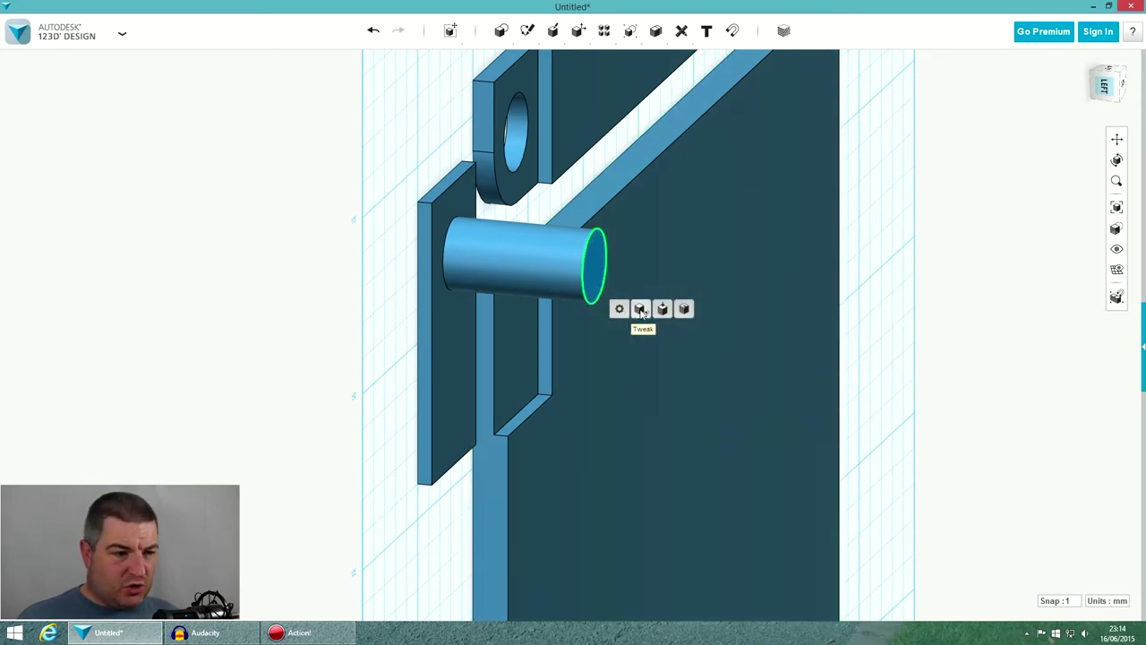
pyautogui.click(641, 308)
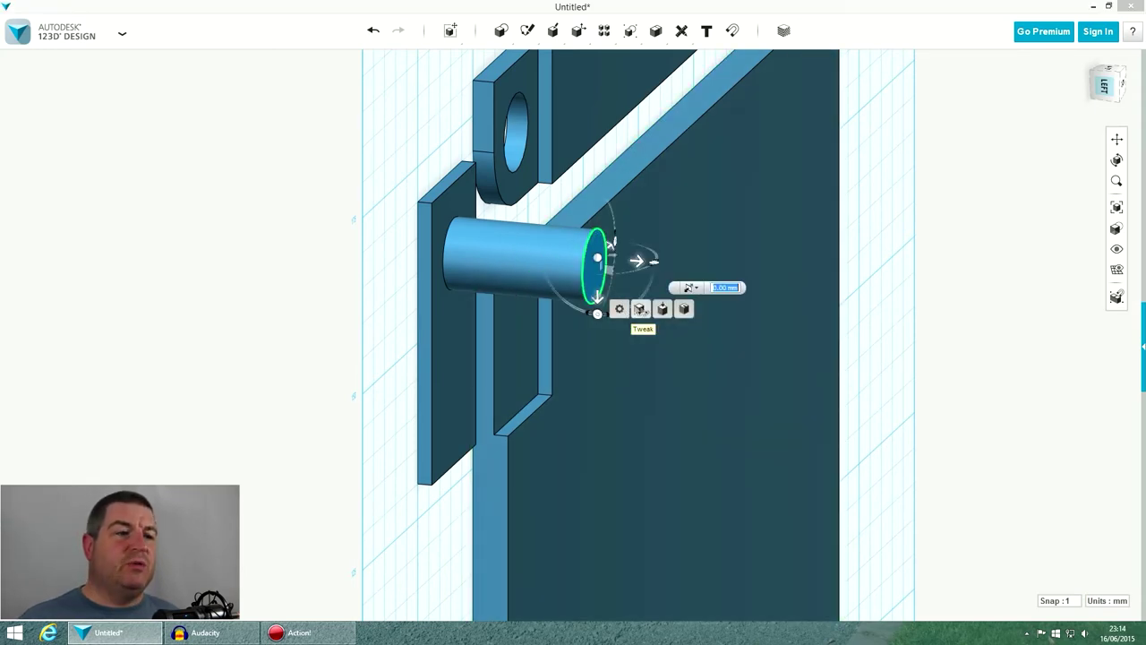
pyautogui.moveTo(577, 279); pyautogui.dragTo(539, 290, button='right')
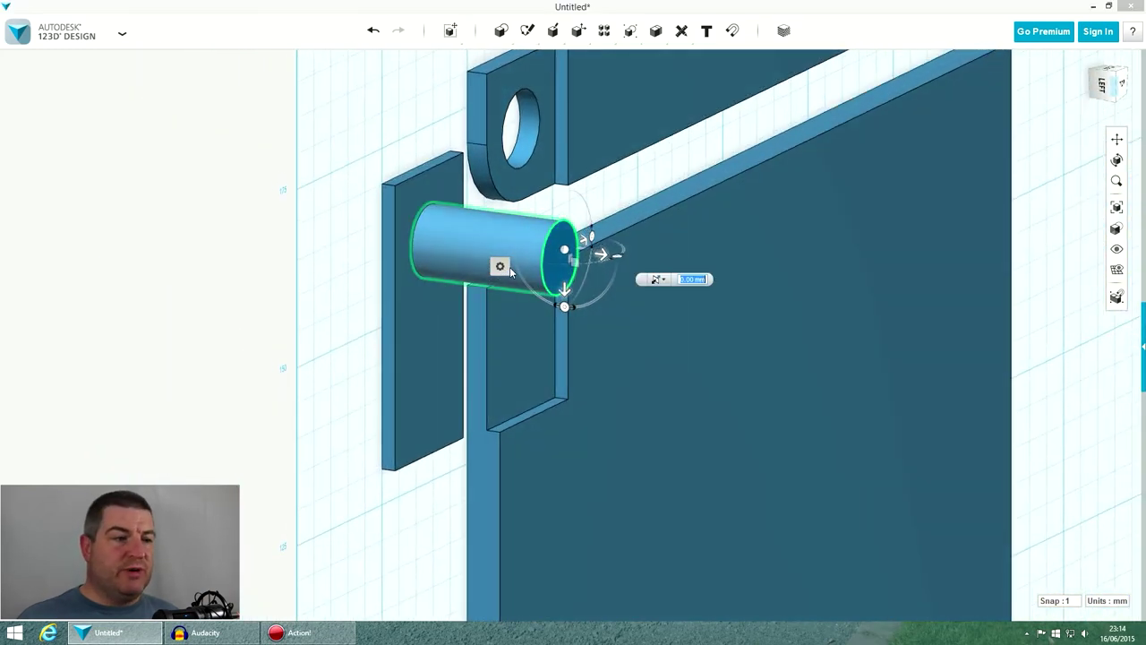
pyautogui.scroll(4, 478, 239)
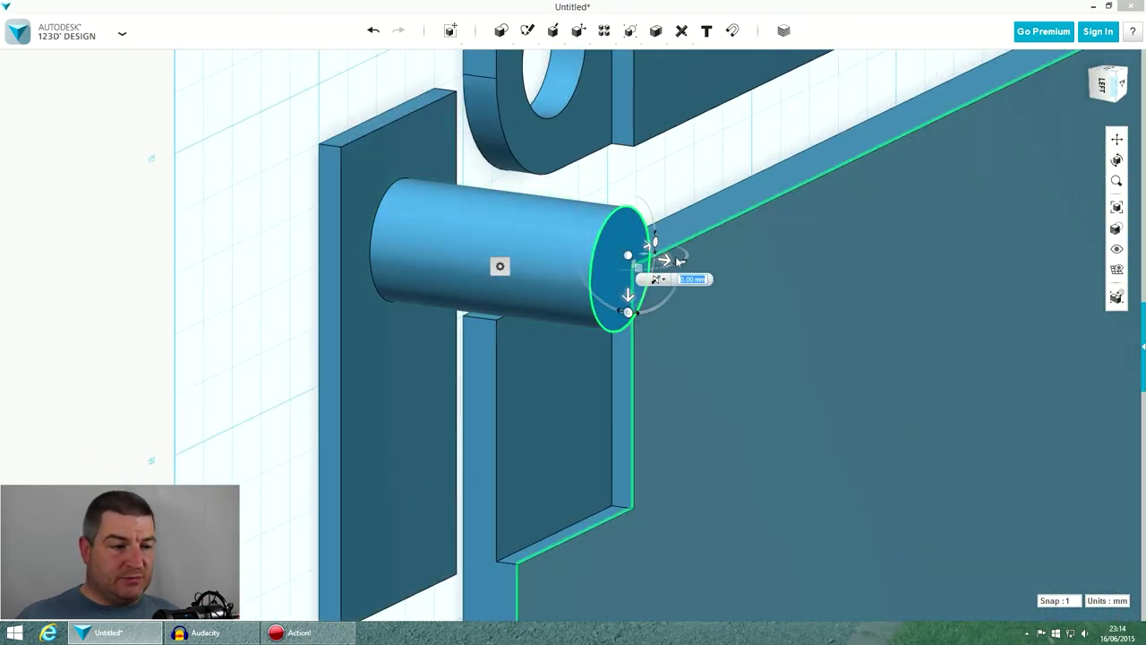
pyautogui.moveTo(677, 259); pyautogui.dragTo(476, 234)
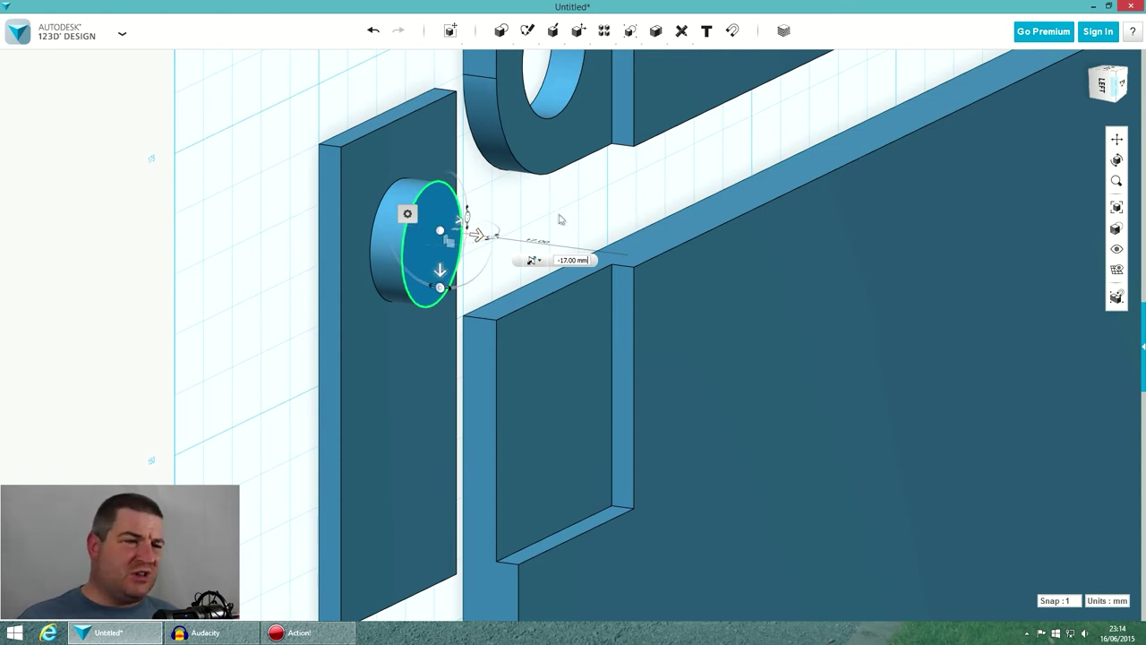
pyautogui.click(562, 220)
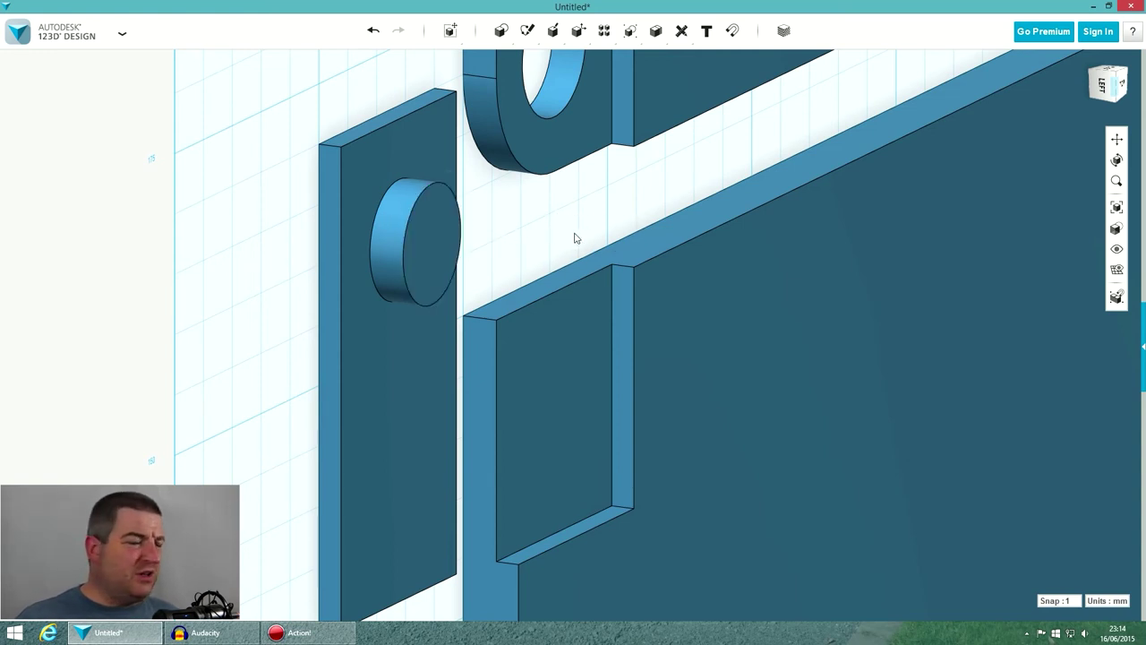
# - Merge the short pin with the thin box into one solid connecting piece
pyautogui.scroll(-4, 598, 269)
pyautogui.scroll(2, 591, 273)
pyautogui.moveTo(582, 279); pyautogui.dragTo(550, 253, button='right')
pyautogui.scroll(1, 564, 248)
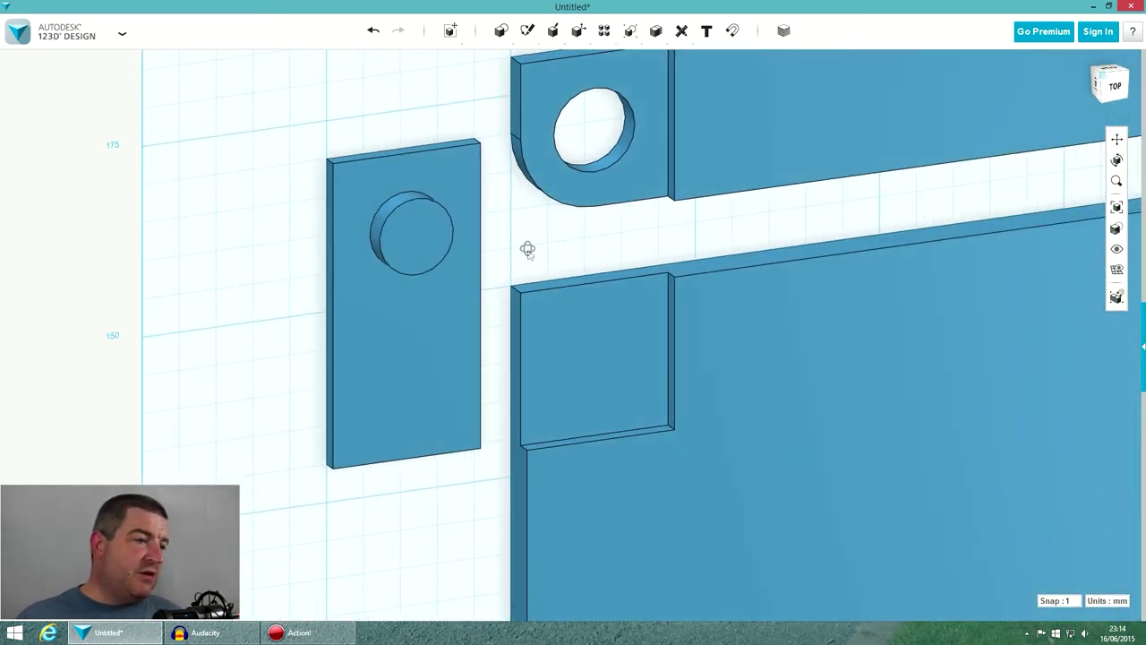
pyautogui.scroll(-1, 528, 250)
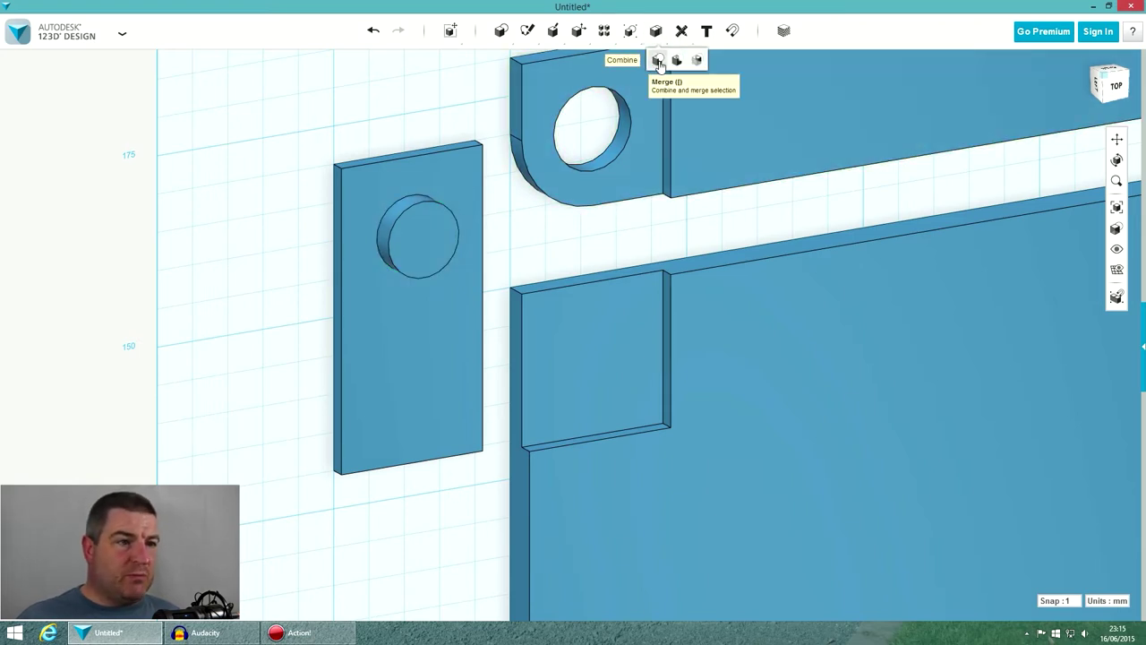
pyautogui.click(663, 57)
pyautogui.click(470, 172)
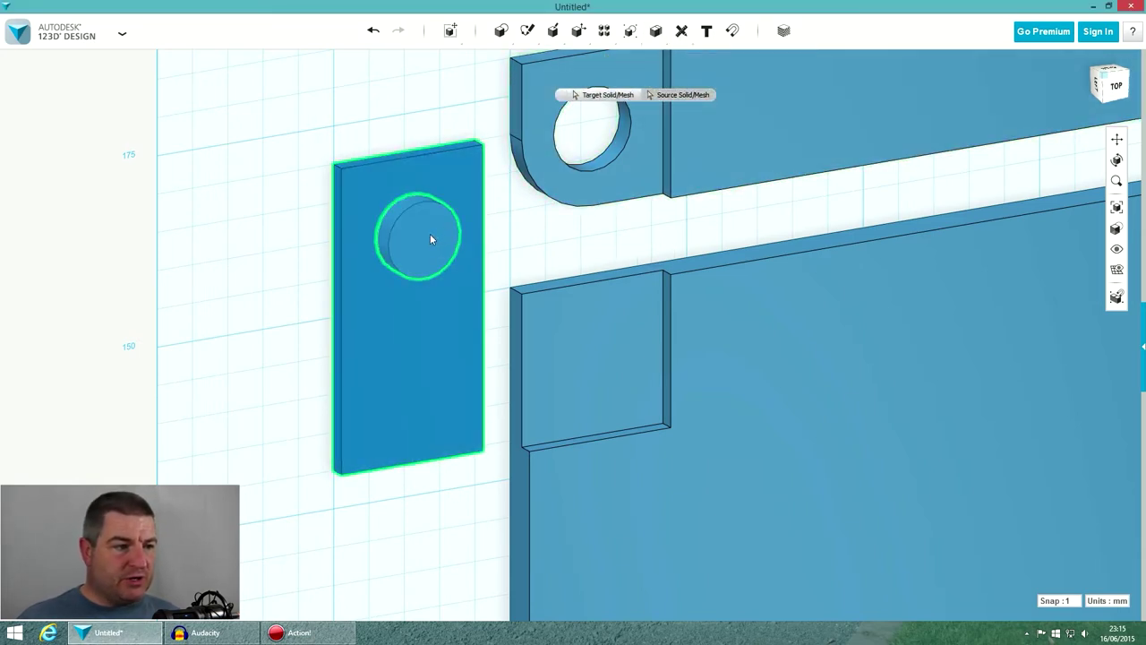
pyautogui.click(430, 234)
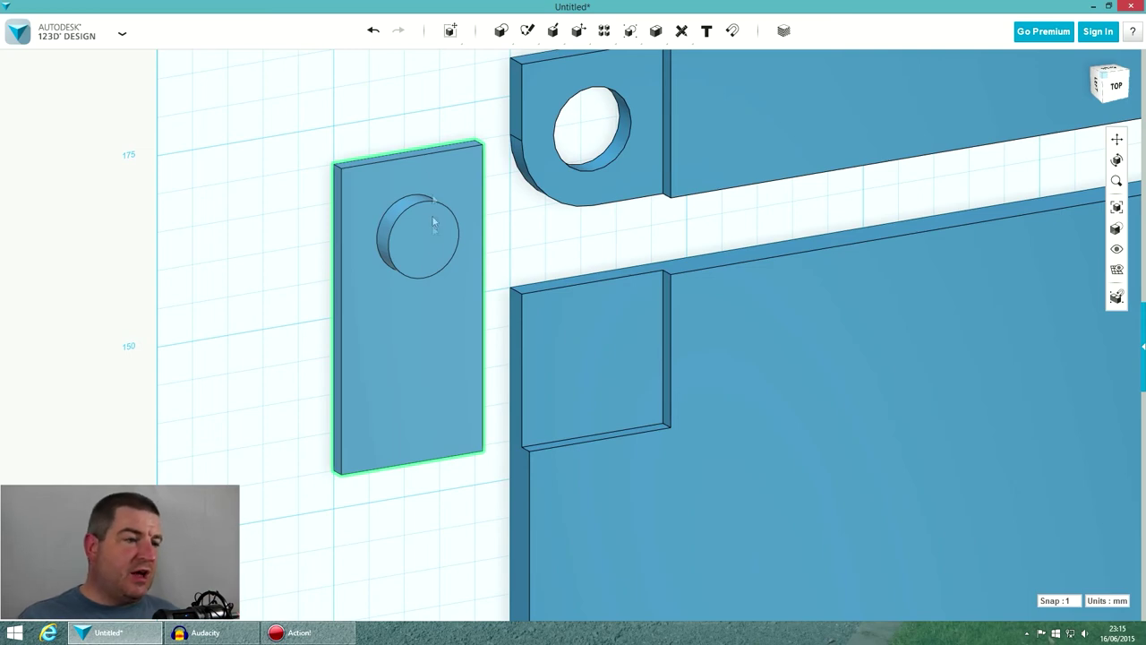
pyautogui.click(542, 236)
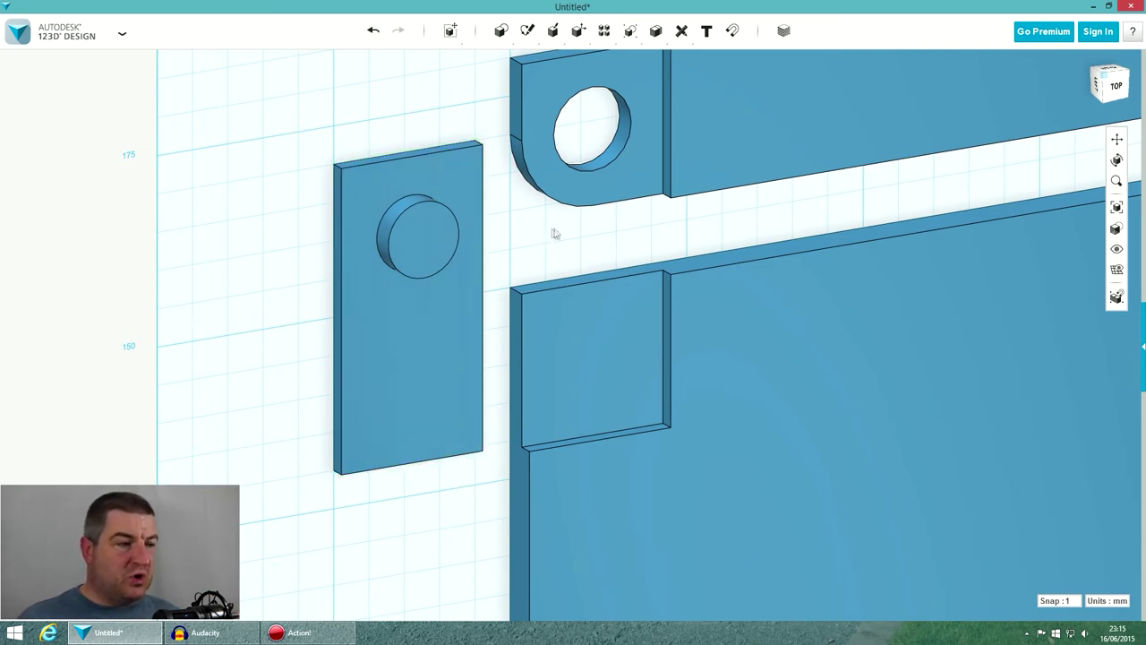
# - Raise the connecting piece and move it across to overlap the recessed ends of the strip and the plate
pyautogui.moveTo(528, 233)
pyautogui.mouseDown(button='right')
pyautogui.moveTo(724, 207)
pyautogui.moveTo(498, 218)
pyautogui.moveTo(521, 224)
pyautogui.moveTo(523, 280)
pyautogui.moveTo(529, 248)
pyautogui.mouseUp(button='right')
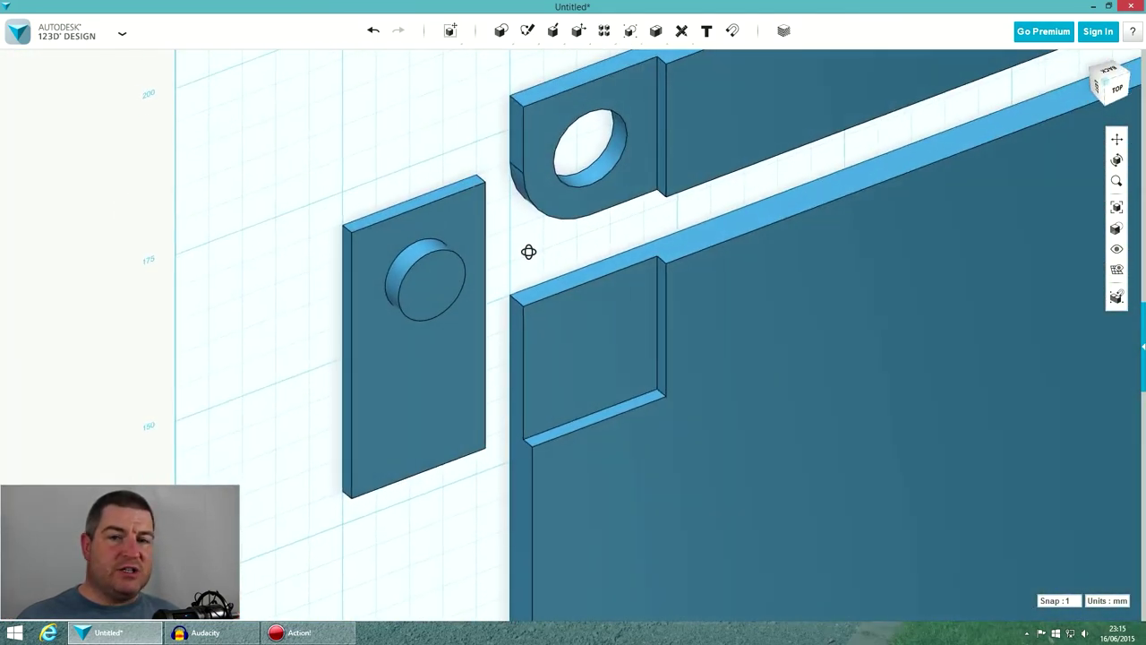
pyautogui.click(410, 285)
pyautogui.click(484, 595)
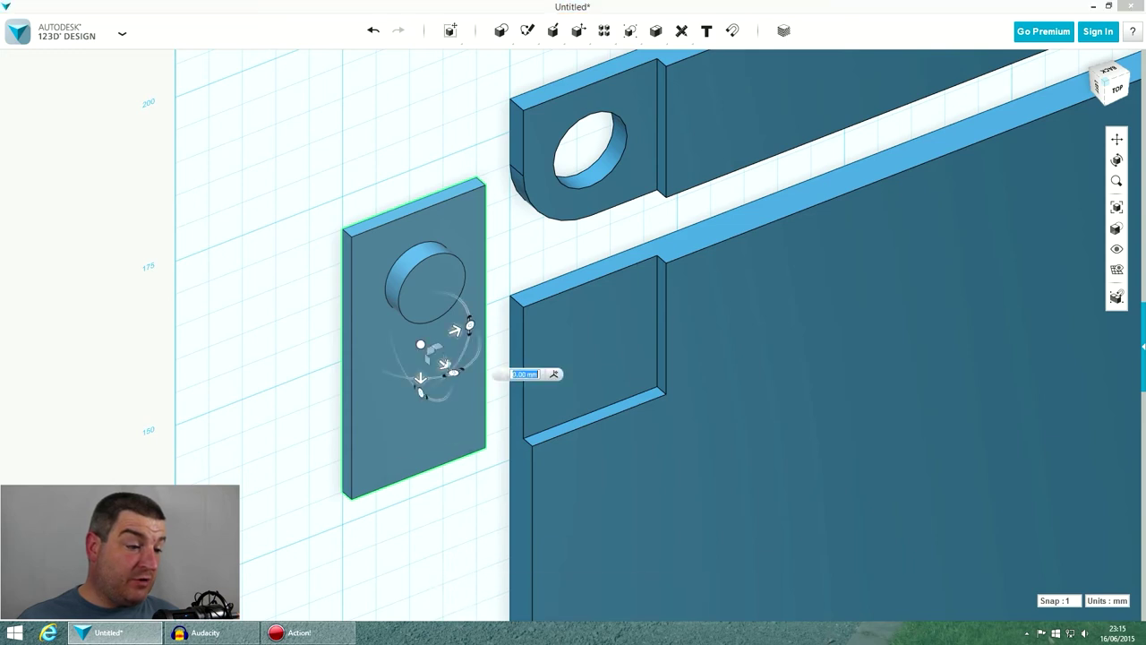
pyautogui.moveTo(455, 373); pyautogui.dragTo(363, 296)
pyautogui.moveTo(532, 326)
pyautogui.mouseDown(button='right')
pyautogui.moveTo(582, 283)
pyautogui.moveTo(519, 311)
pyautogui.mouseUp(button='right')
pyautogui.moveTo(396, 311); pyautogui.dragTo(554, 294)
pyautogui.click(406, 331)
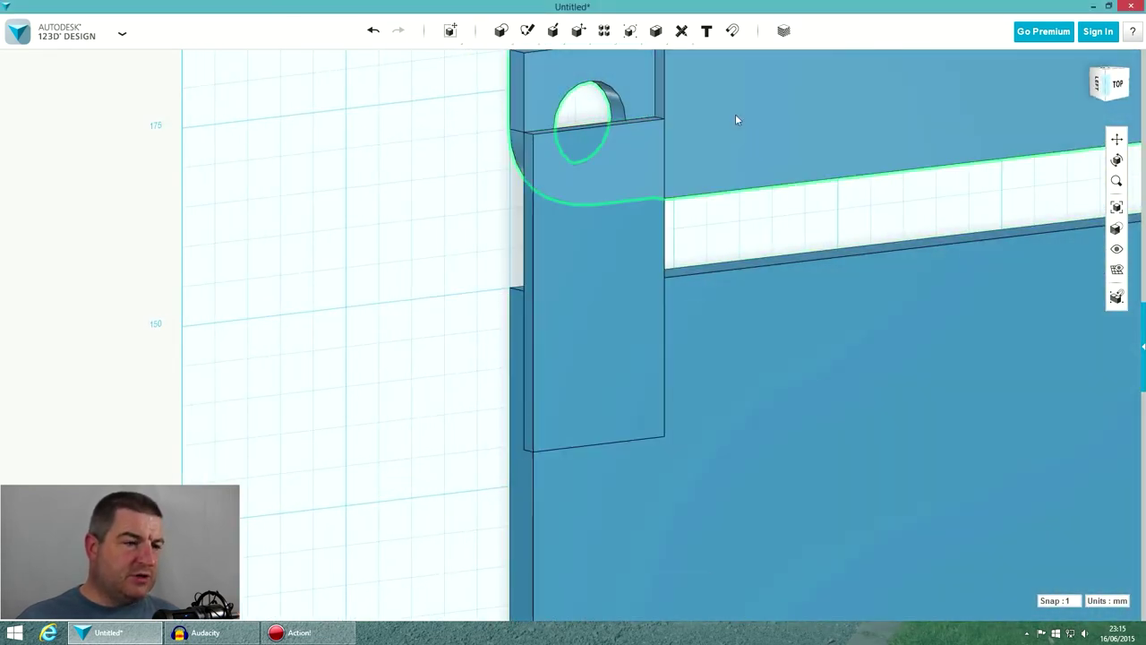
# - Move the narrow strip 10 mm towards the large plate, placing its hole under the connecting piece
pyautogui.click(736, 119)
pyautogui.keyDown('ctrl'); pyautogui.click(714, 333); pyautogui.keyUp('ctrl')
pyautogui.click(484, 593)
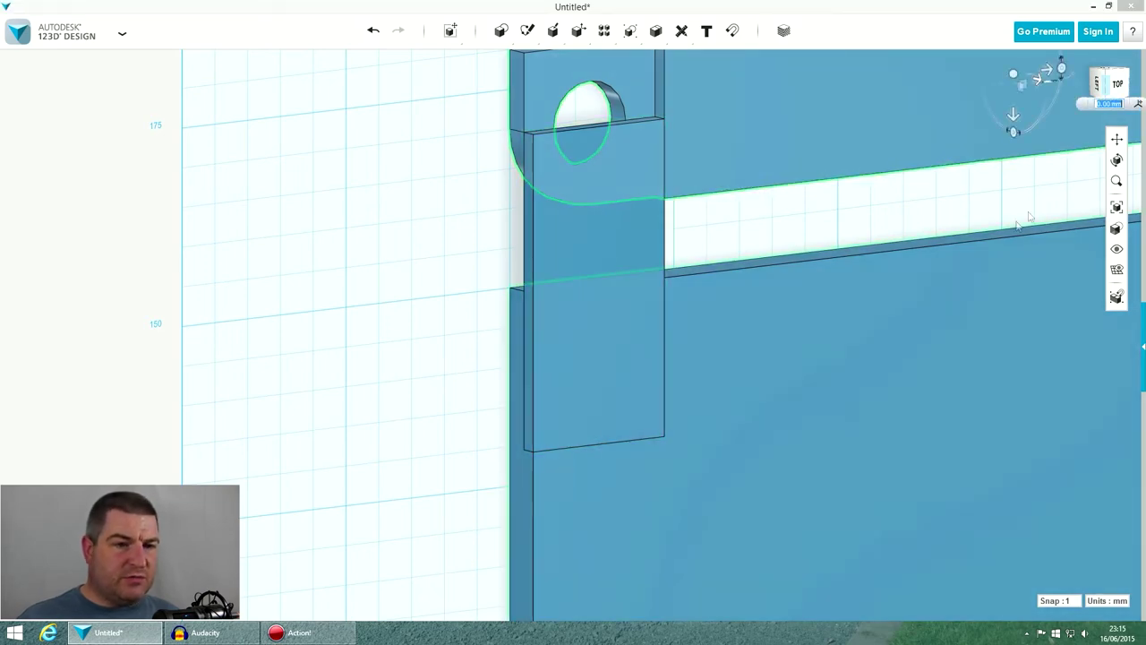
pyautogui.moveTo(1013, 116); pyautogui.dragTo(1021, 195)
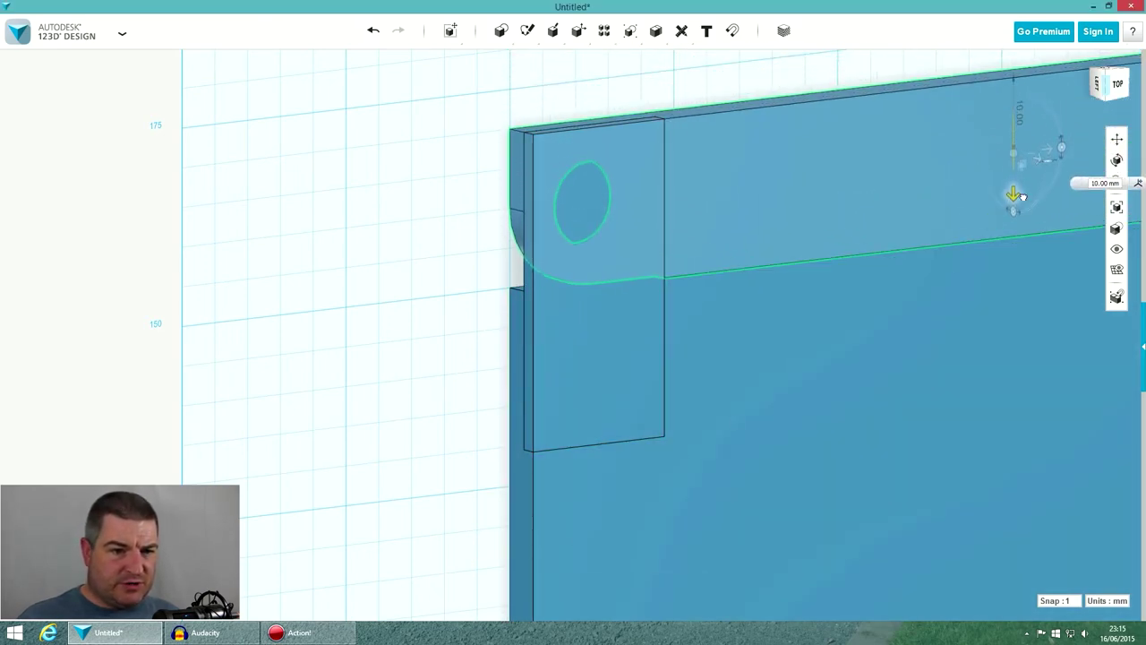
pyautogui.click(447, 291)
# - Check the pin's fit in the hole from both sides, and move the connecting piece off beside the plate and strip
pyautogui.scroll(-4, 510, 290)
pyautogui.moveTo(749, 291); pyautogui.dragTo(847, 279, button='right')
pyautogui.moveTo(906, 281); pyautogui.dragTo(890, 284, button='right')
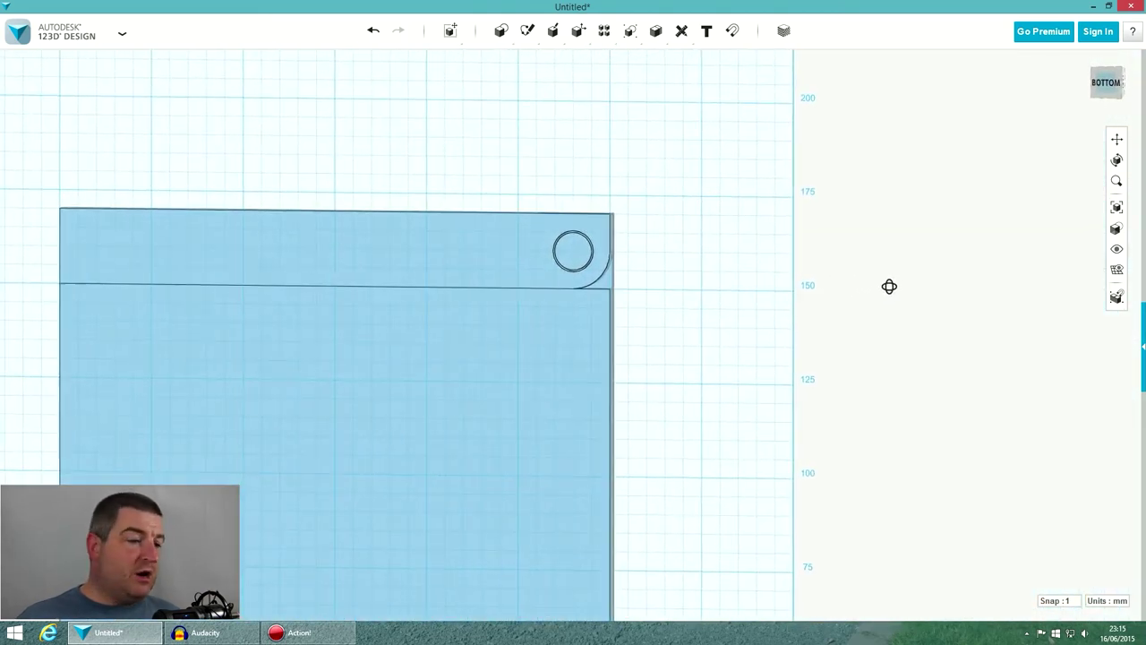
pyautogui.moveTo(682, 230); pyautogui.dragTo(522, 235, button='right')
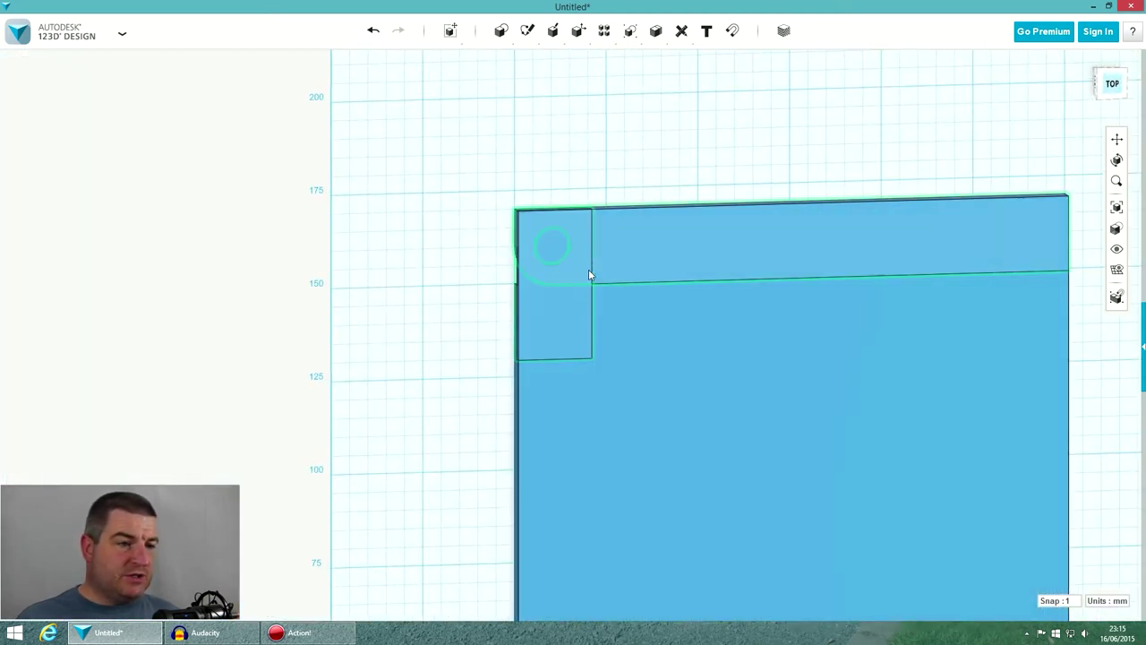
pyautogui.moveTo(585, 243); pyautogui.dragTo(562, 258, button='right')
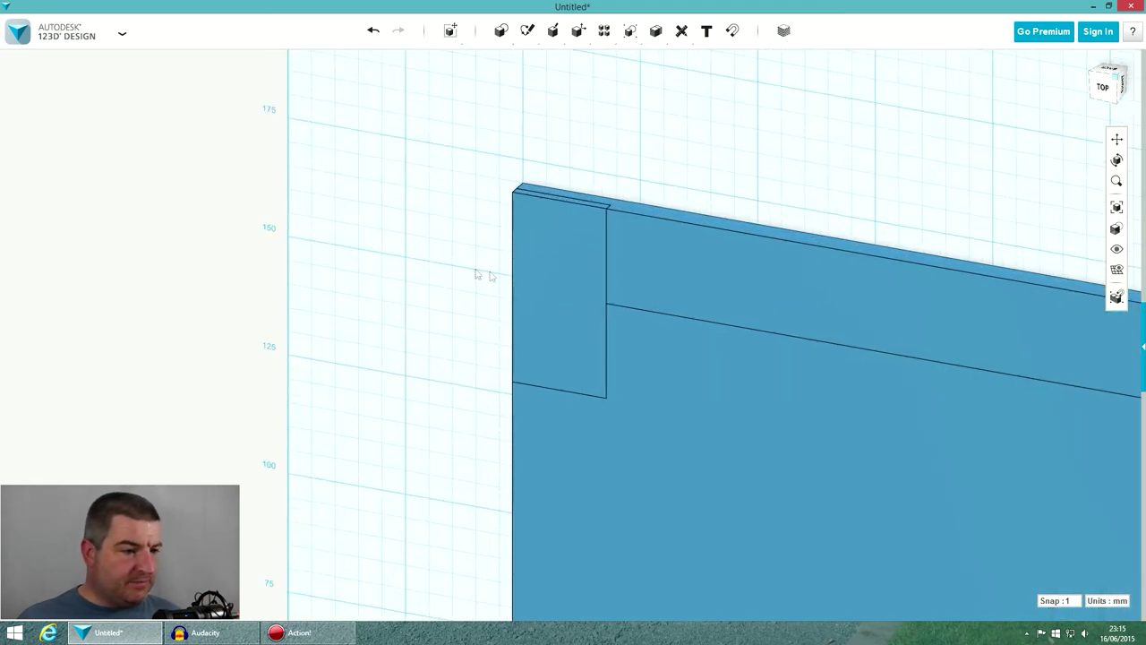
pyautogui.click(545, 278)
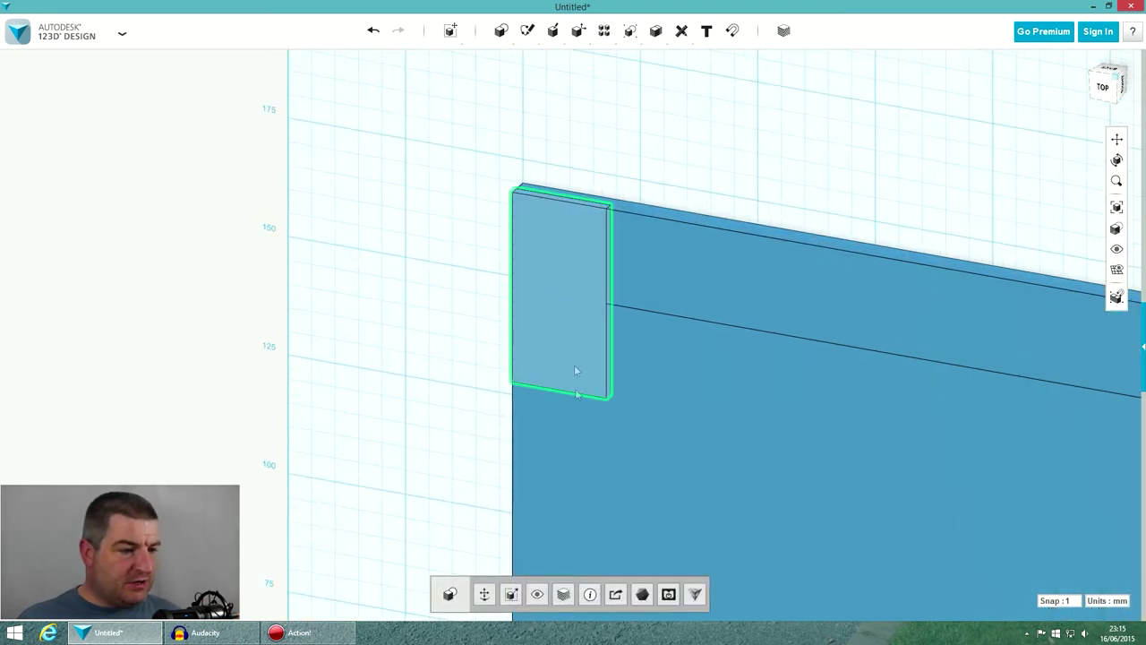
pyautogui.click(484, 595)
pyautogui.moveTo(603, 299); pyautogui.dragTo(442, 263)
pyautogui.click(472, 184)
# - Fillet the connecting piece's upper corner on the side facing the strip with a 10 mm radius
pyautogui.scroll(3, 448, 171)
pyautogui.scroll(3, 449, 171)
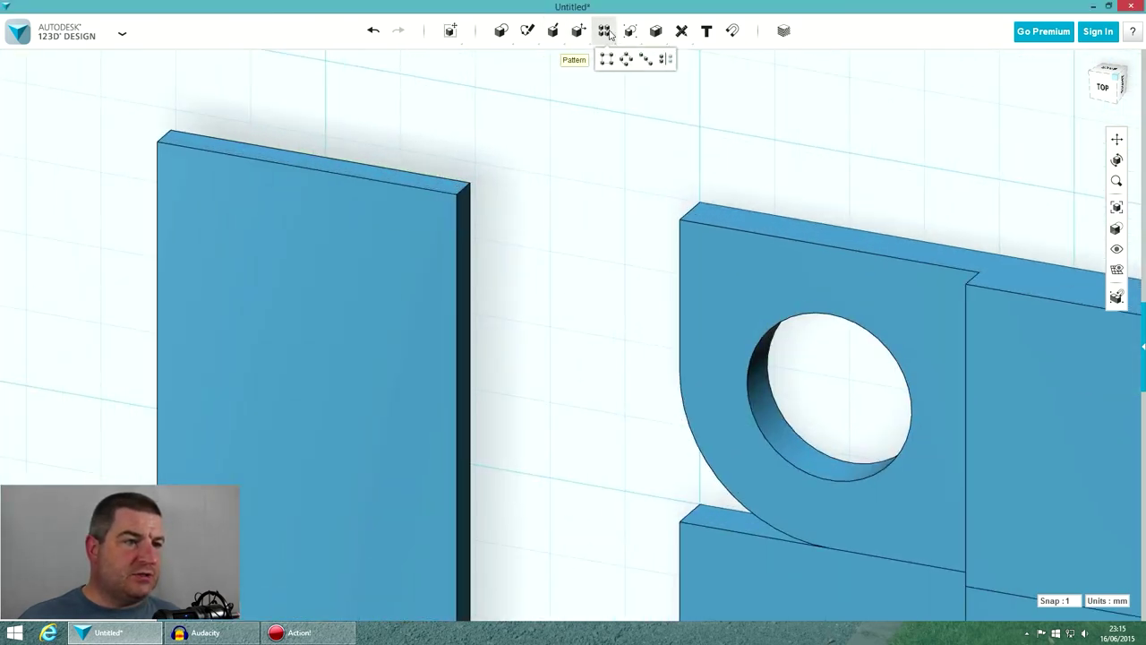
pyautogui.moveTo(575, 33)
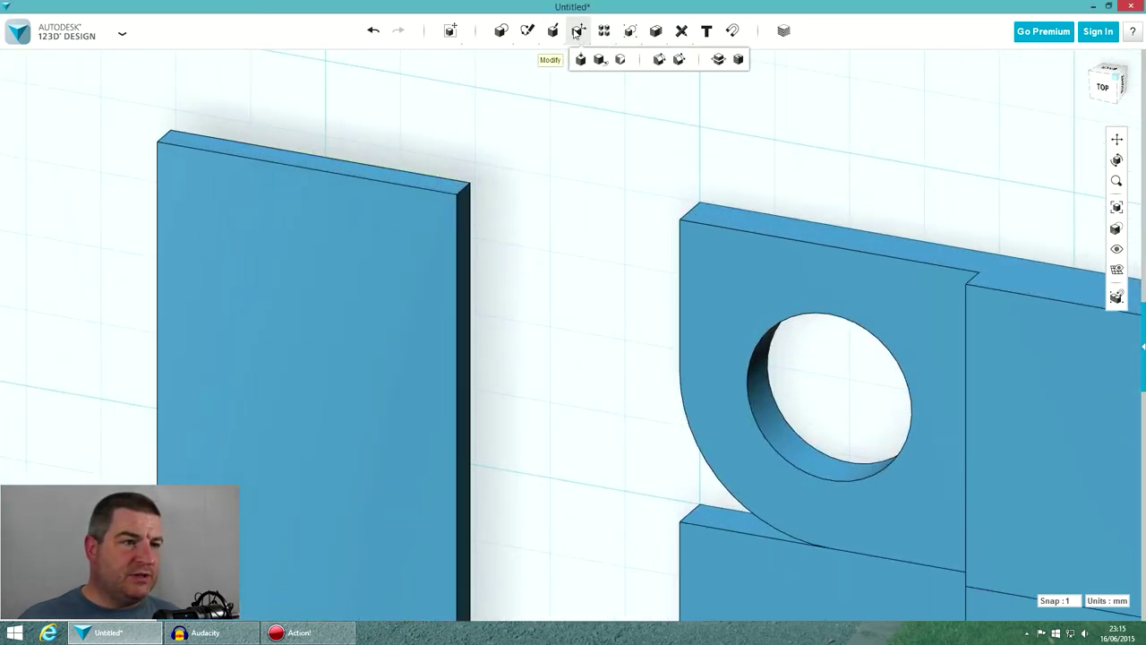
pyautogui.click(659, 59)
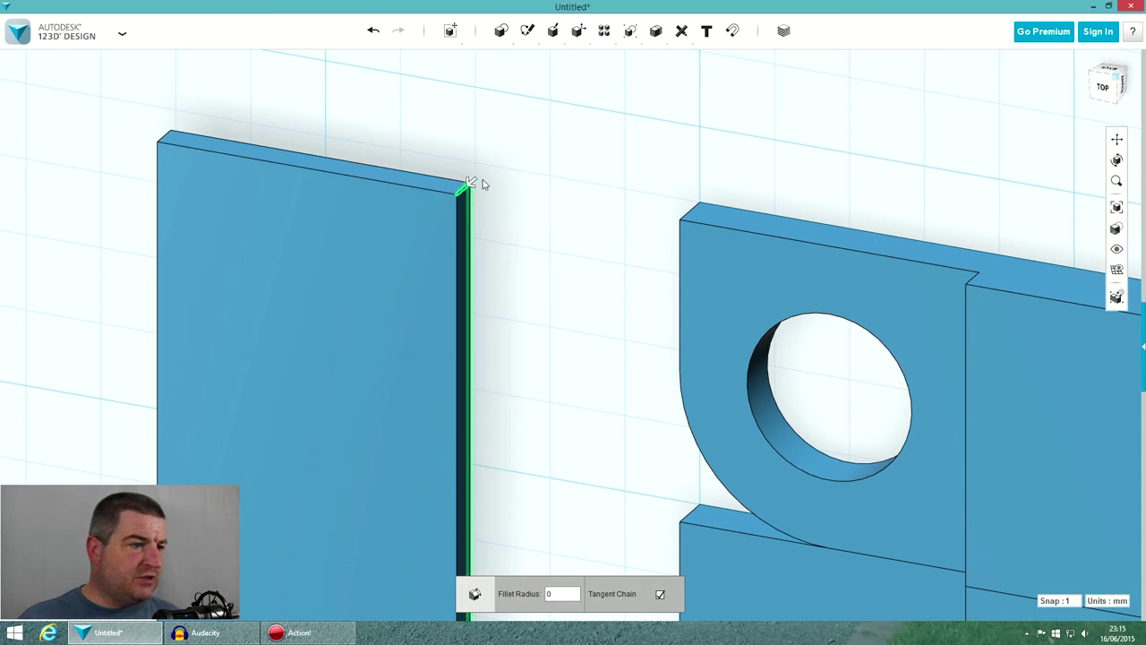
pyautogui.click(463, 188)
pyautogui.moveTo(466, 186); pyautogui.dragTo(435, 211)
pyautogui.moveTo(558, 592); pyautogui.dragTo(536, 594)
pyautogui.write('10')
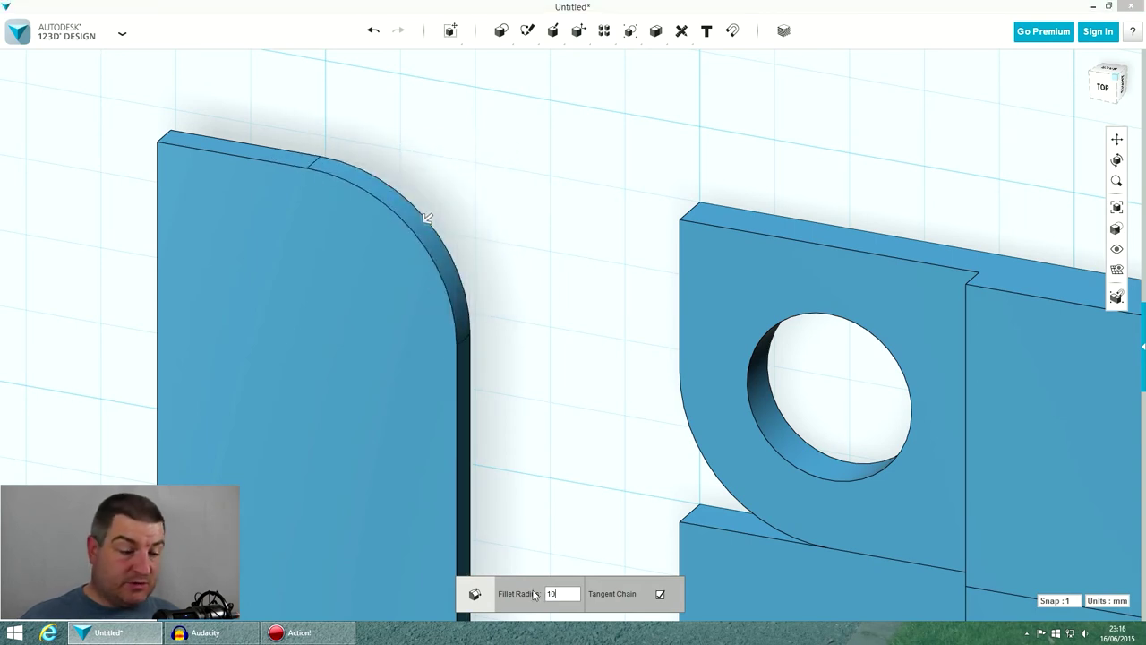
pyautogui.press('Return')
pyautogui.scroll(2, 539, 350)
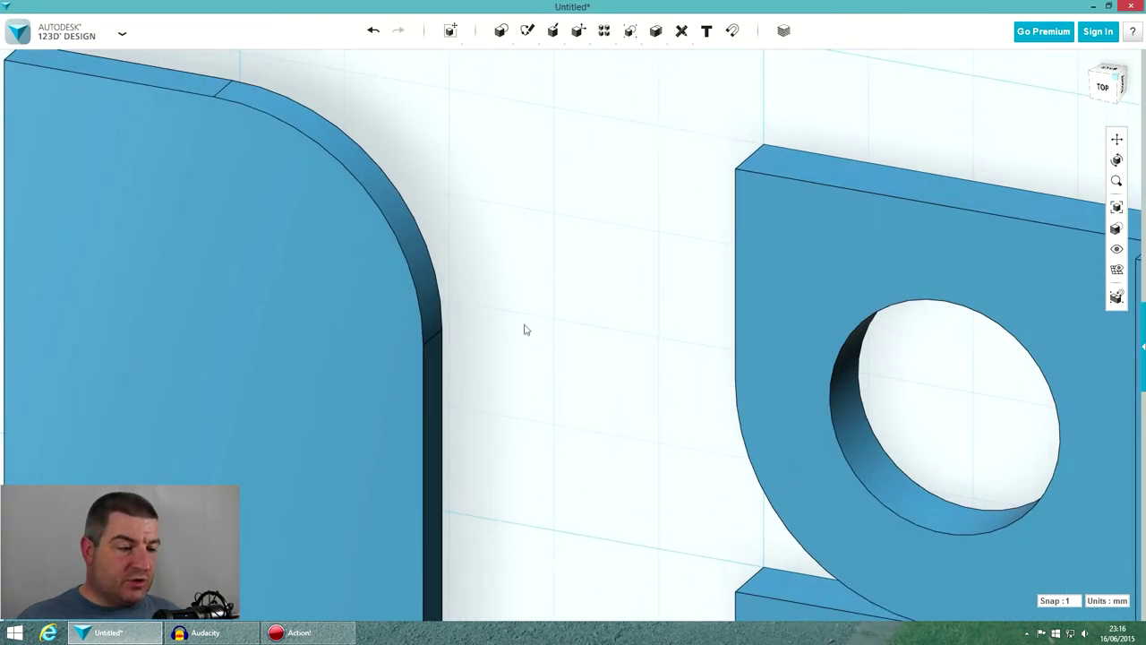
# - Move the rounded connecting piece back over the recessed ends of the strip and the plate
pyautogui.scroll(-5, 524, 327)
pyautogui.click(426, 404)
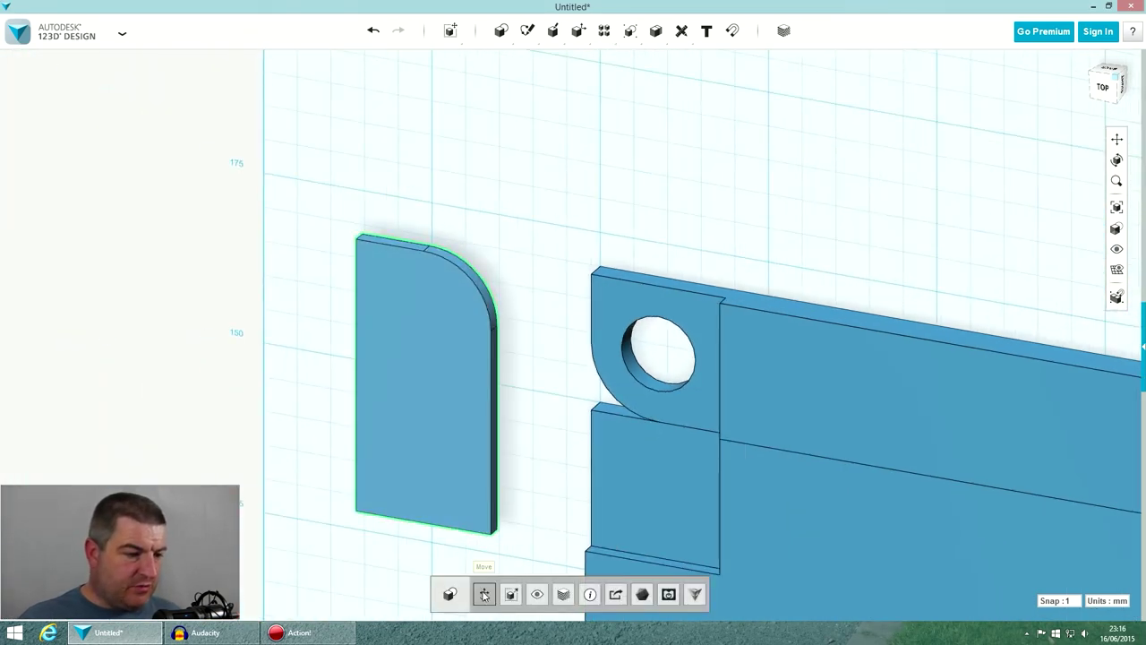
pyautogui.click(484, 593)
pyautogui.moveTo(469, 390); pyautogui.dragTo(696, 427)
pyautogui.click(452, 367)
pyautogui.moveTo(534, 338); pyautogui.dragTo(555, 322, button='right')
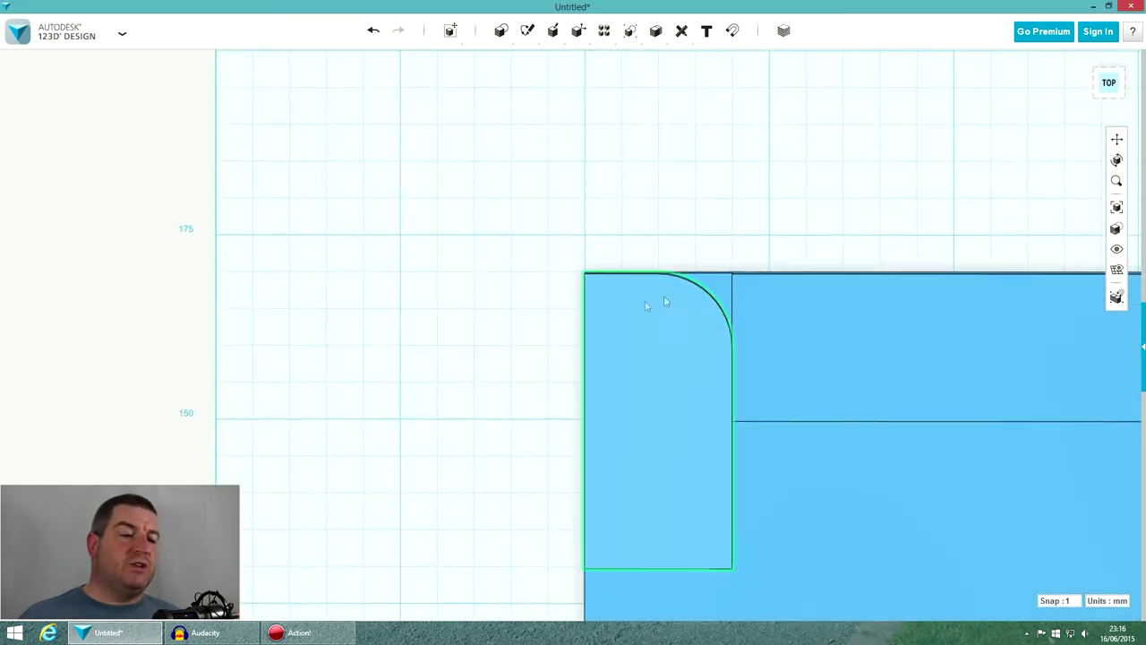
# - Examine the assembled plate, strip and rounded connecting piece from several angles to check the fit
pyautogui.moveTo(602, 279); pyautogui.dragTo(914, 330, button='right')
pyautogui.moveTo(640, 326); pyautogui.dragTo(478, 328, button='right')
pyautogui.scroll(-3, 535, 349)
pyautogui.scroll(-4, 537, 351)
pyautogui.scroll(3, 692, 492)
pyautogui.moveTo(731, 453); pyautogui.dragTo(691, 416, button='right')
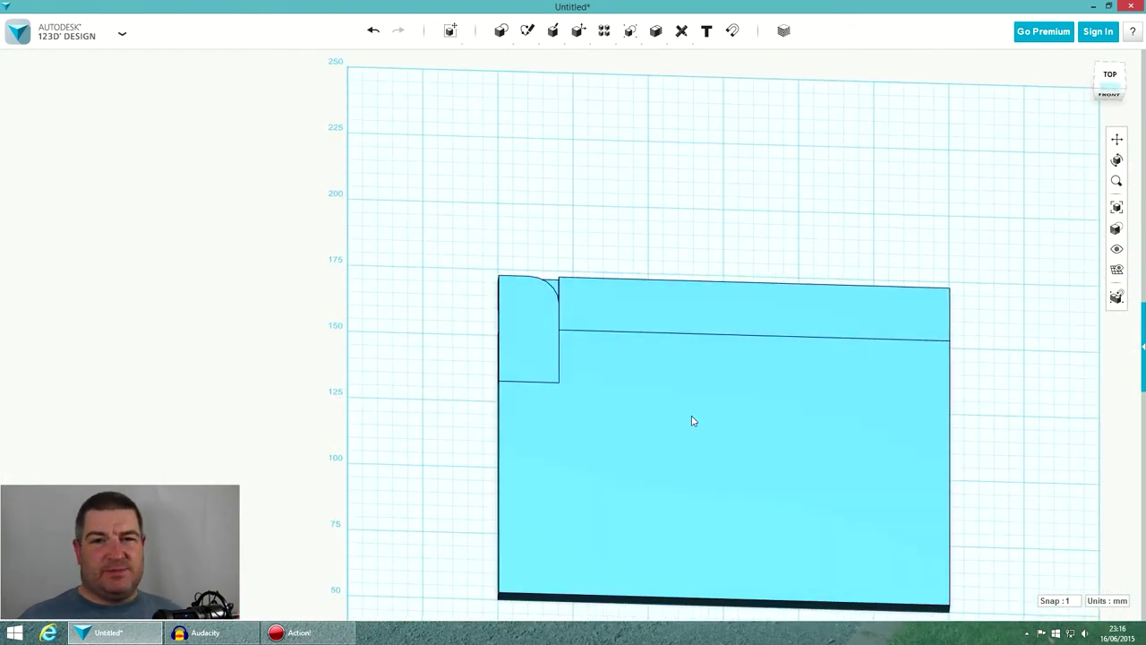
pyautogui.scroll(-1, 731, 453)
pyautogui.scroll(3, 785, 514)
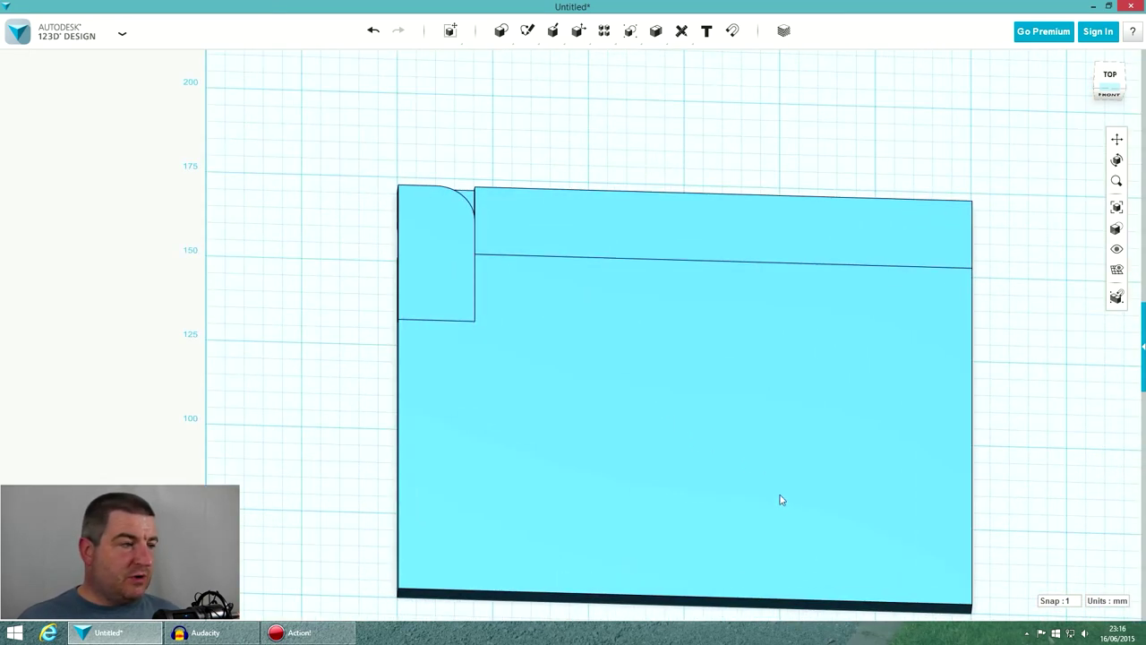
pyautogui.moveTo(781, 499); pyautogui.dragTo(775, 466, button='right')
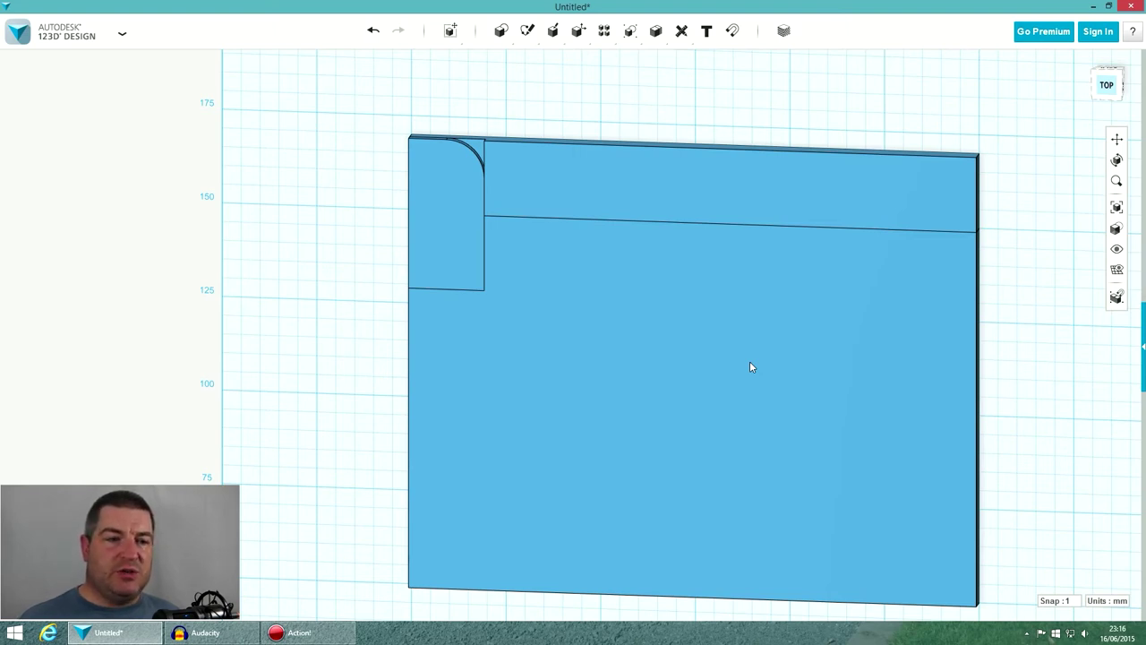
pyautogui.scroll(-2, 658, 273)
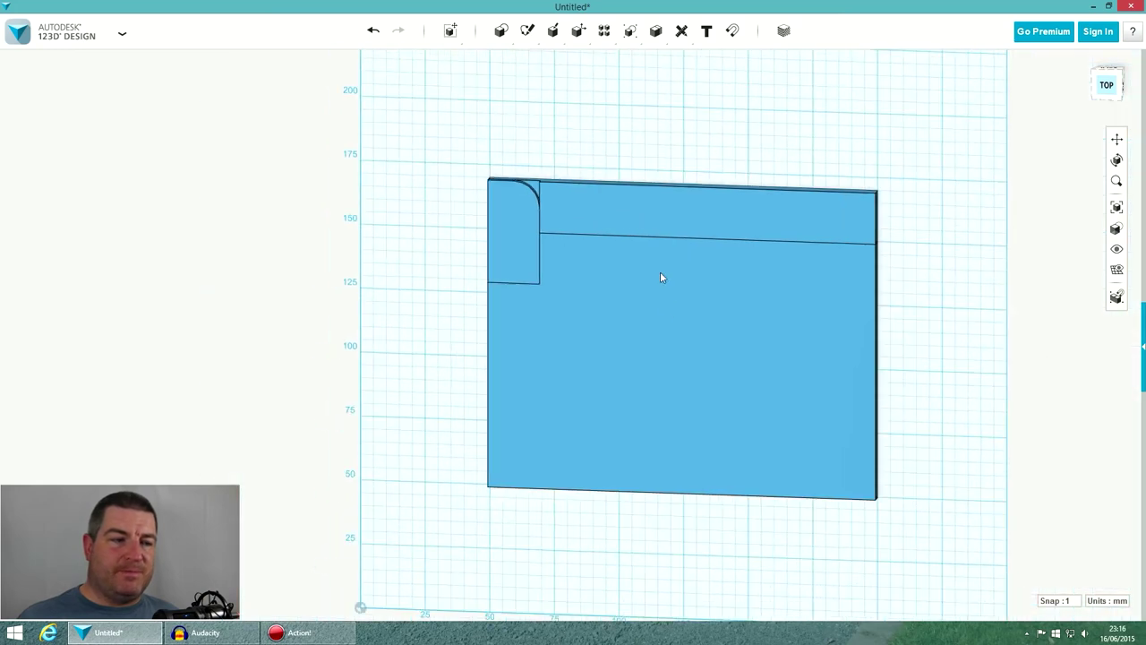
pyautogui.scroll(2, 683, 331)
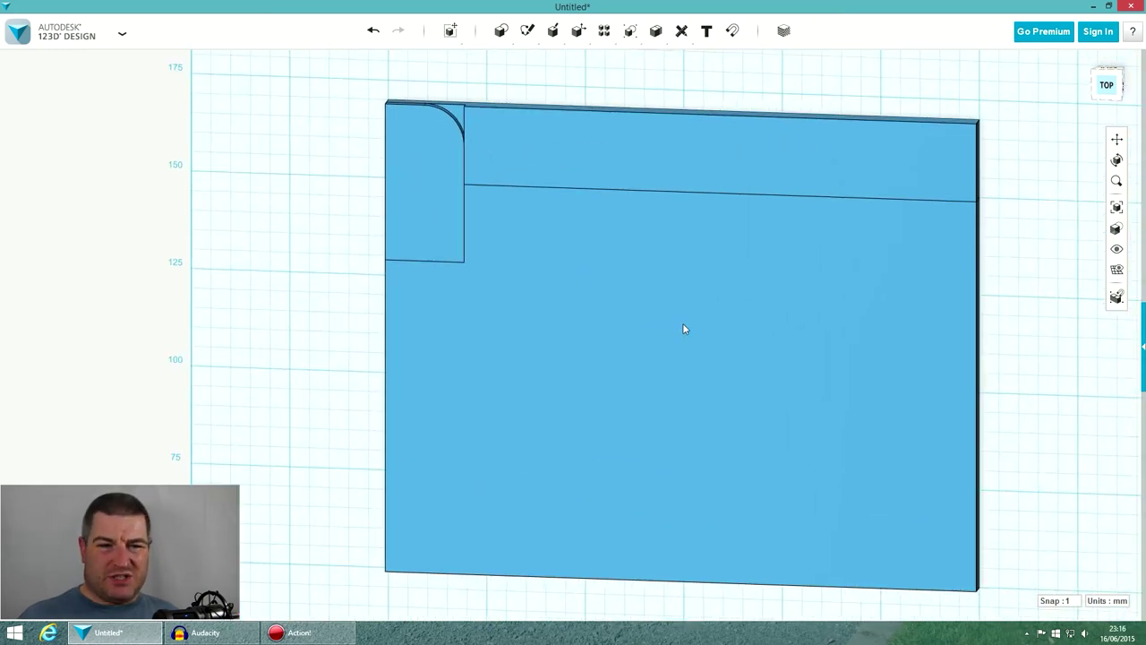
pyautogui.scroll(-1, 747, 315)
pyautogui.scroll(1, 683, 169)
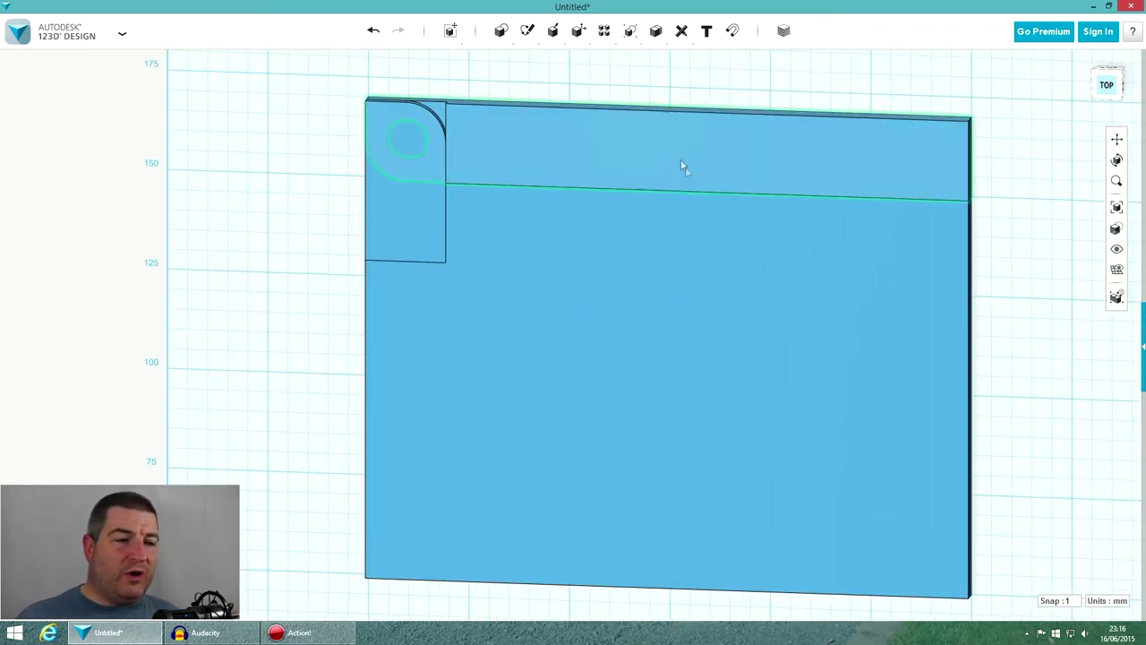
# - Move the narrow strip away from the large plate, leaving a gap between them
pyautogui.click(683, 165)
pyautogui.scroll(-2, 683, 170)
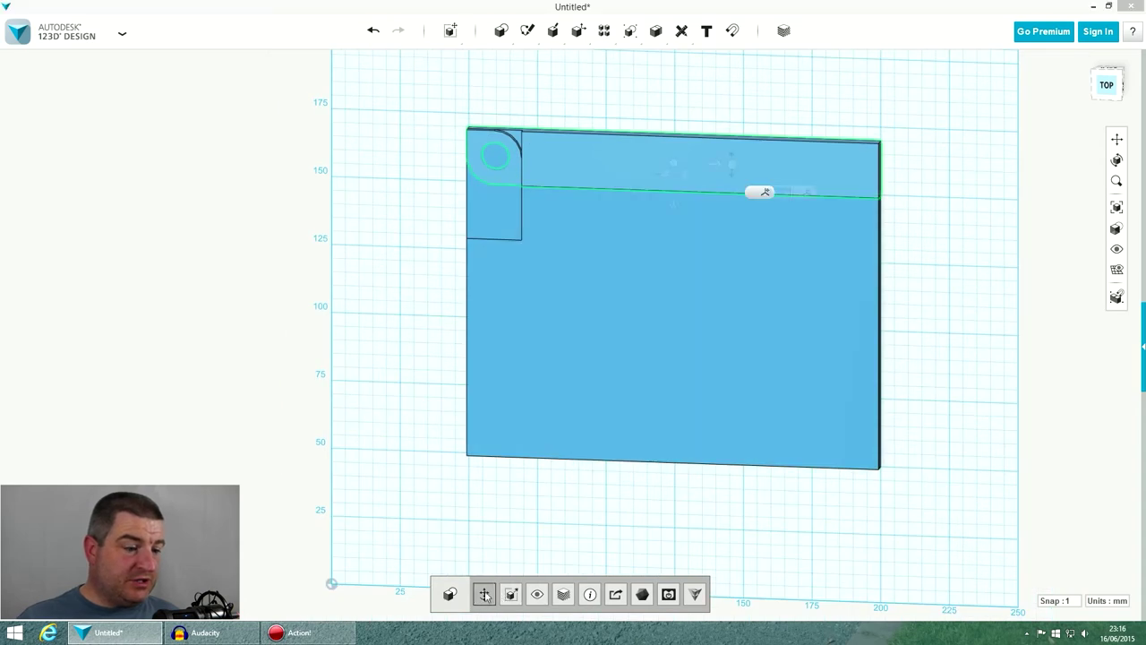
pyautogui.click(483, 594)
pyautogui.moveTo(721, 164); pyautogui.dragTo(720, 126)
# - Move the connecting piece off the recessed corners, placing it clear beside the plate and strip
pyautogui.click(496, 206)
pyautogui.click(483, 594)
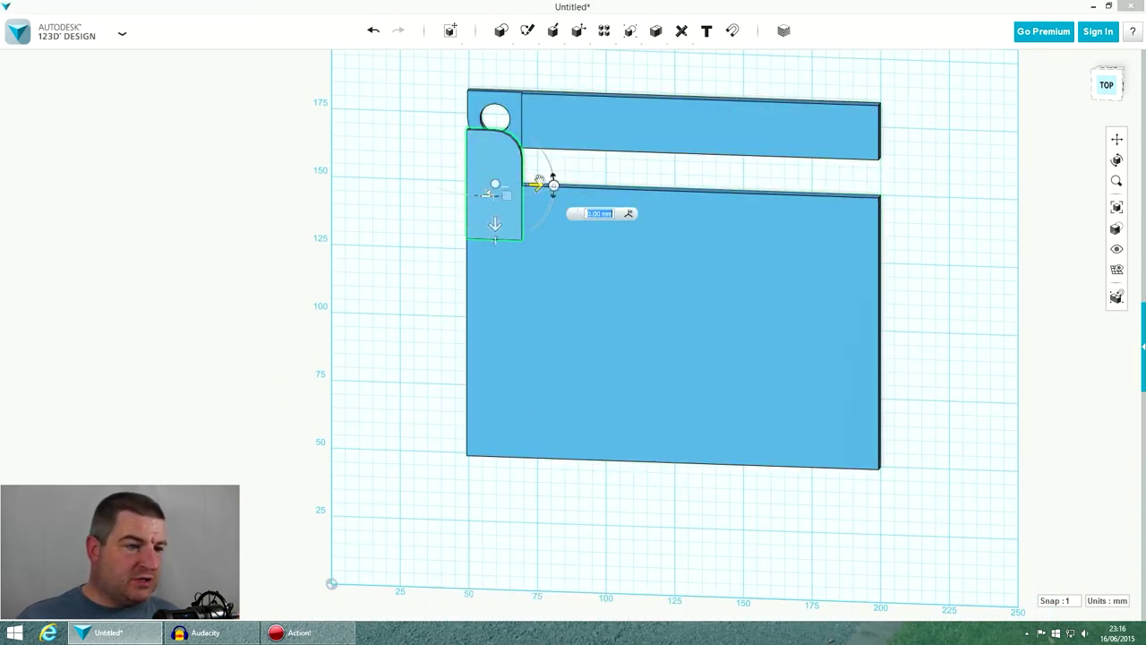
pyautogui.moveTo(537, 184); pyautogui.dragTo(450, 183)
pyautogui.click(1018, 215)
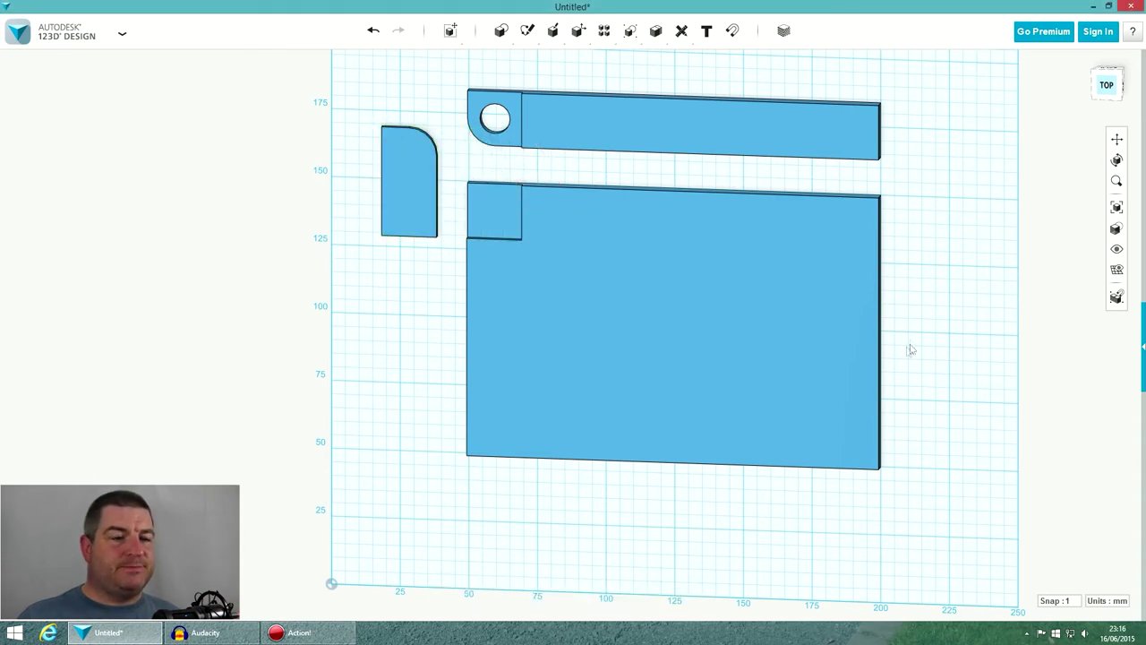
# - Examine the separated plate, strip and connecting piece from above, from the front and from the underside
pyautogui.moveTo(740, 355); pyautogui.dragTo(872, 309, button='right')
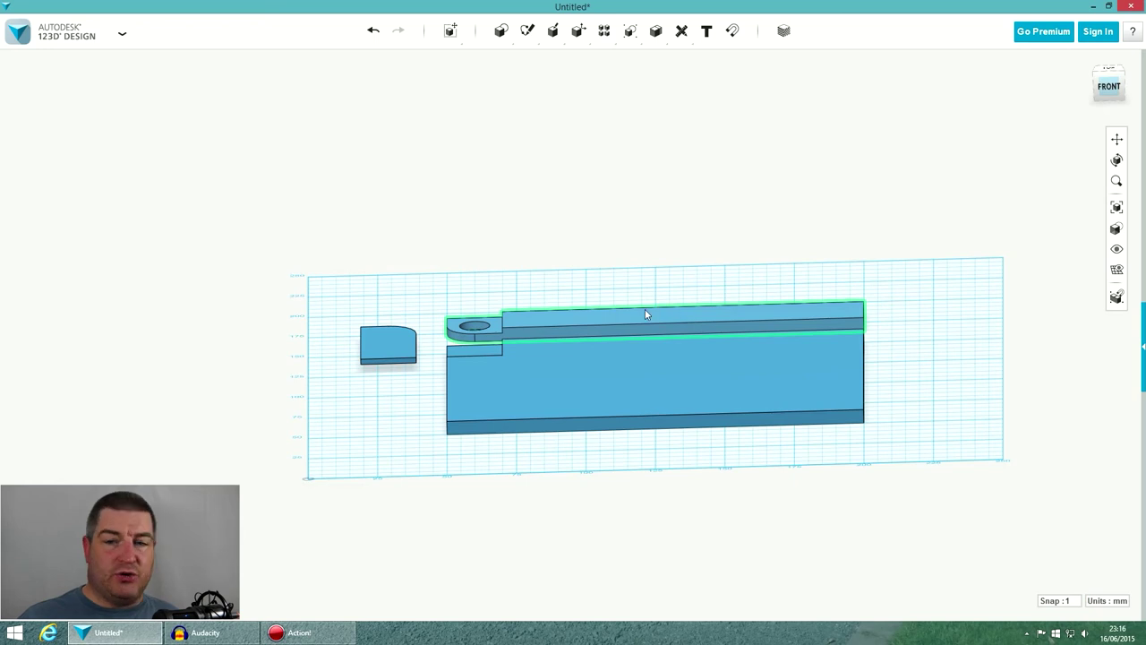
pyautogui.moveTo(685, 384); pyautogui.dragTo(666, 382, button='right')
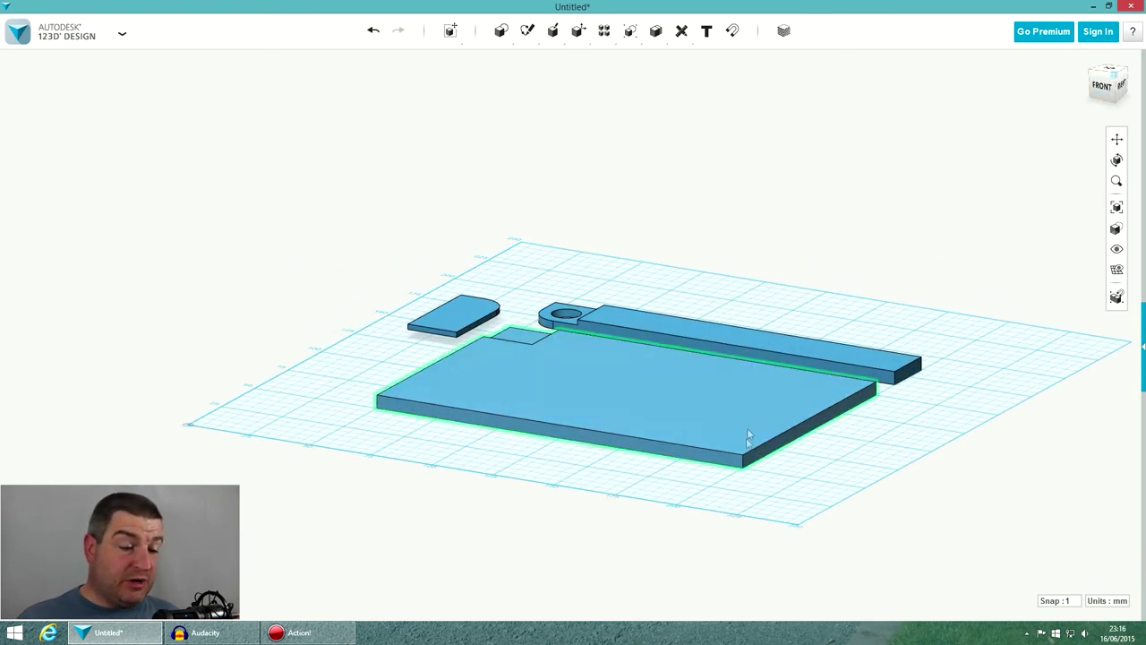
pyautogui.scroll(1, 666, 434)
pyautogui.scroll(2, 662, 436)
pyautogui.click(711, 400)
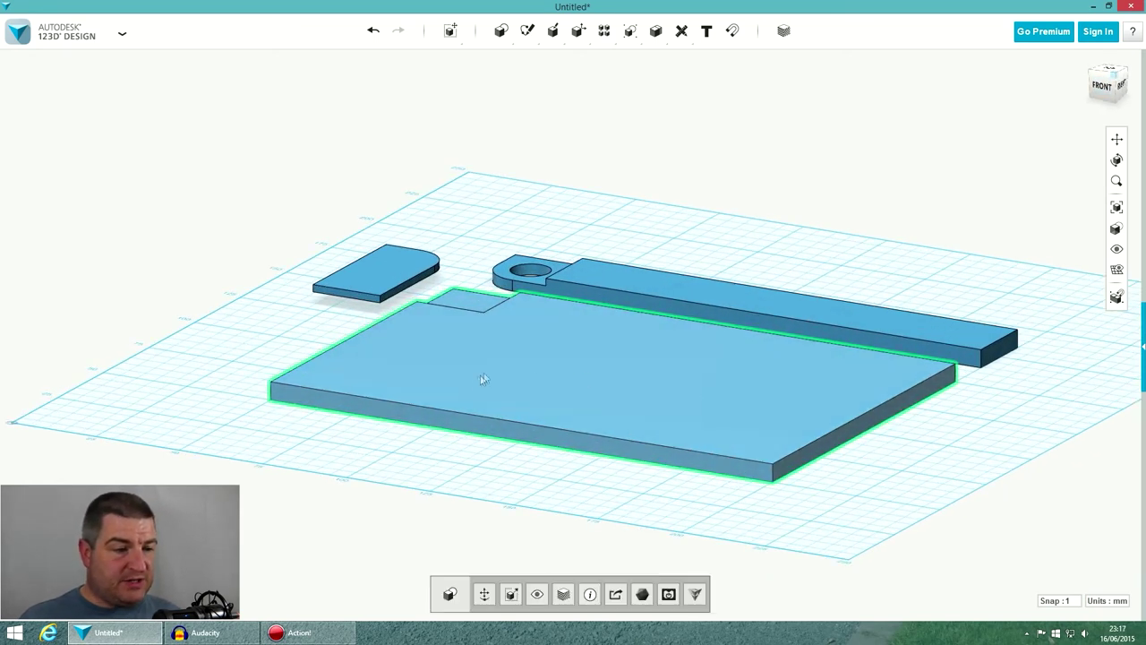
pyautogui.click(886, 262)
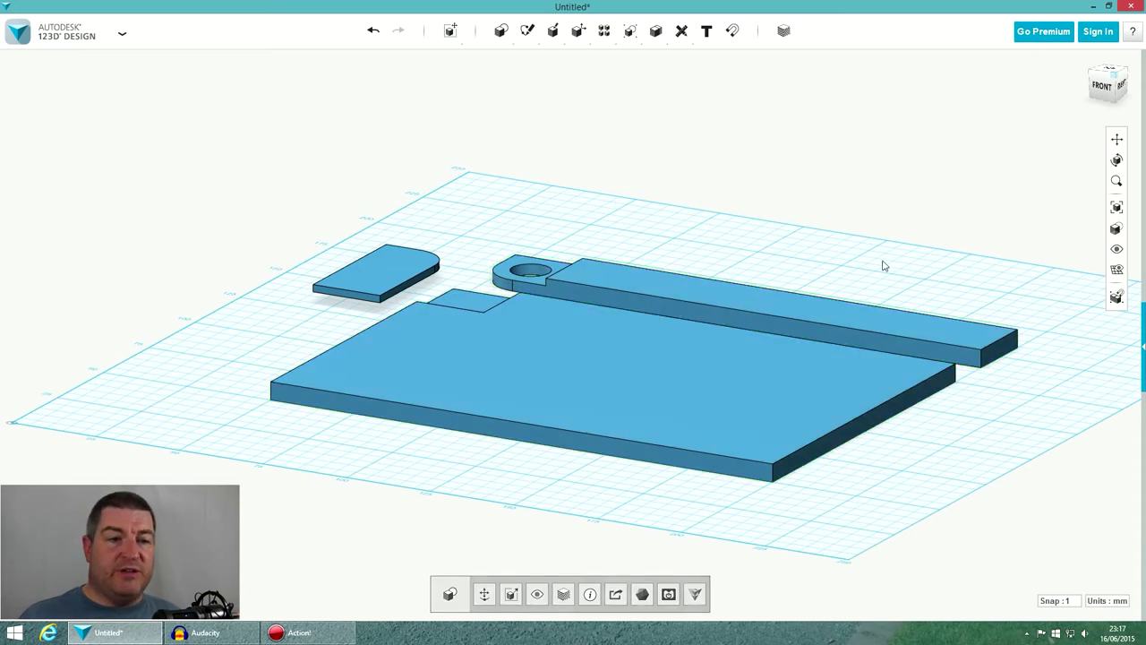
pyautogui.moveTo(775, 394); pyautogui.dragTo(777, 334, button='right')
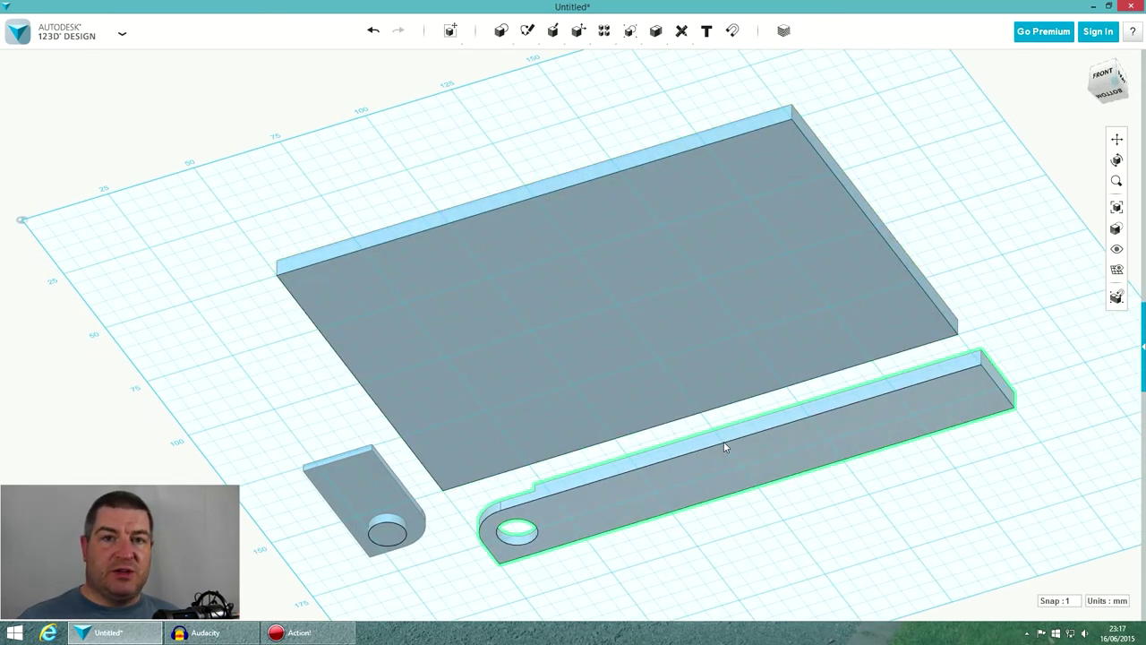
pyautogui.moveTo(725, 447); pyautogui.dragTo(725, 403, button='right')
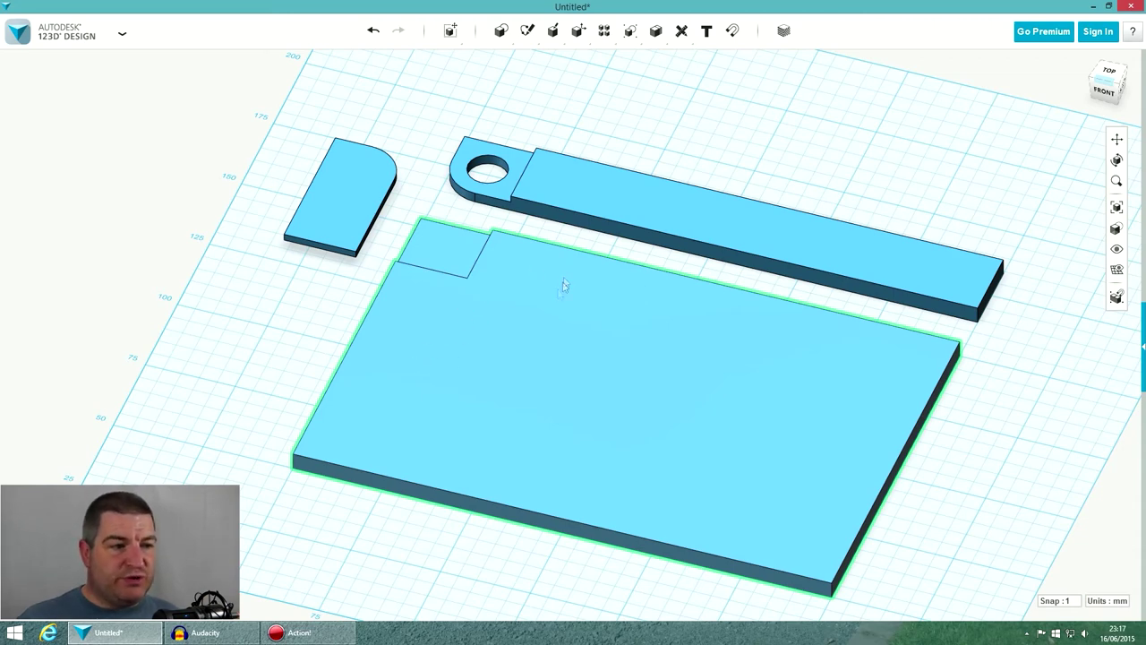
pyautogui.click(650, 328)
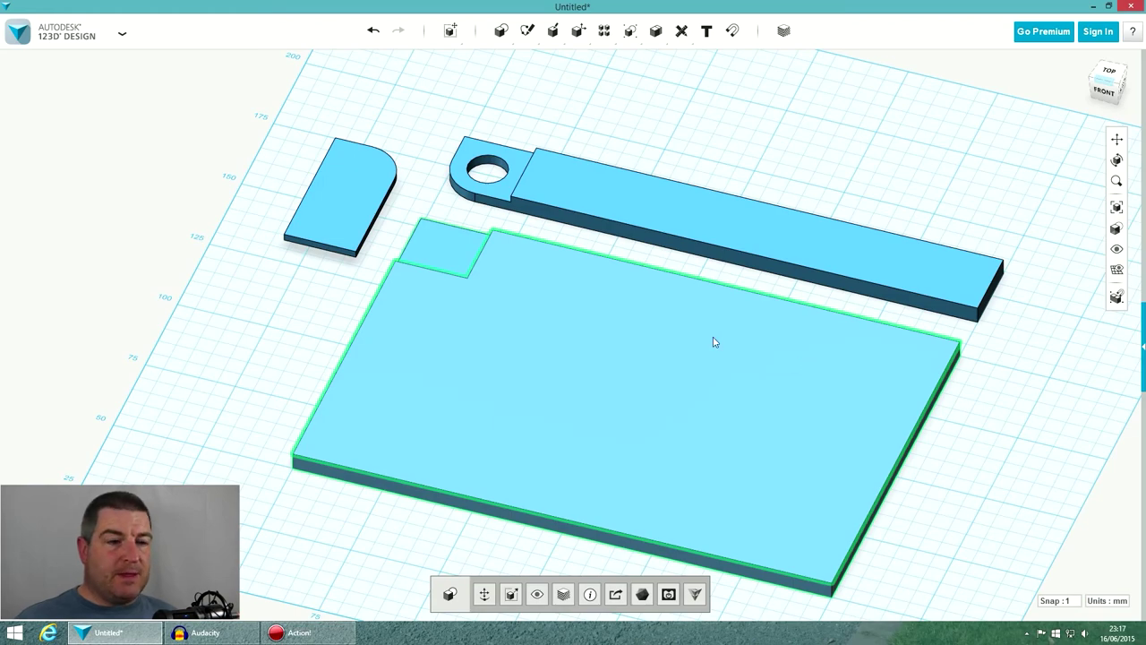
pyautogui.moveTo(742, 371); pyautogui.dragTo(852, 359, button='right')
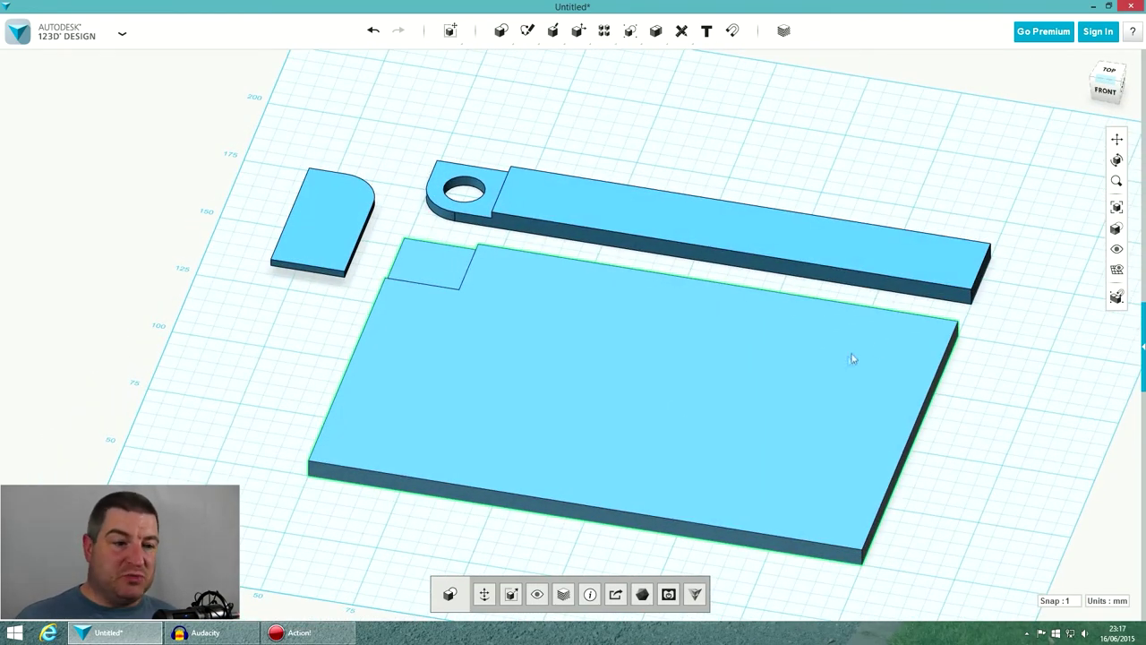
pyautogui.press('Escape')
pyautogui.moveTo(708, 366); pyautogui.dragTo(703, 391, button='right')
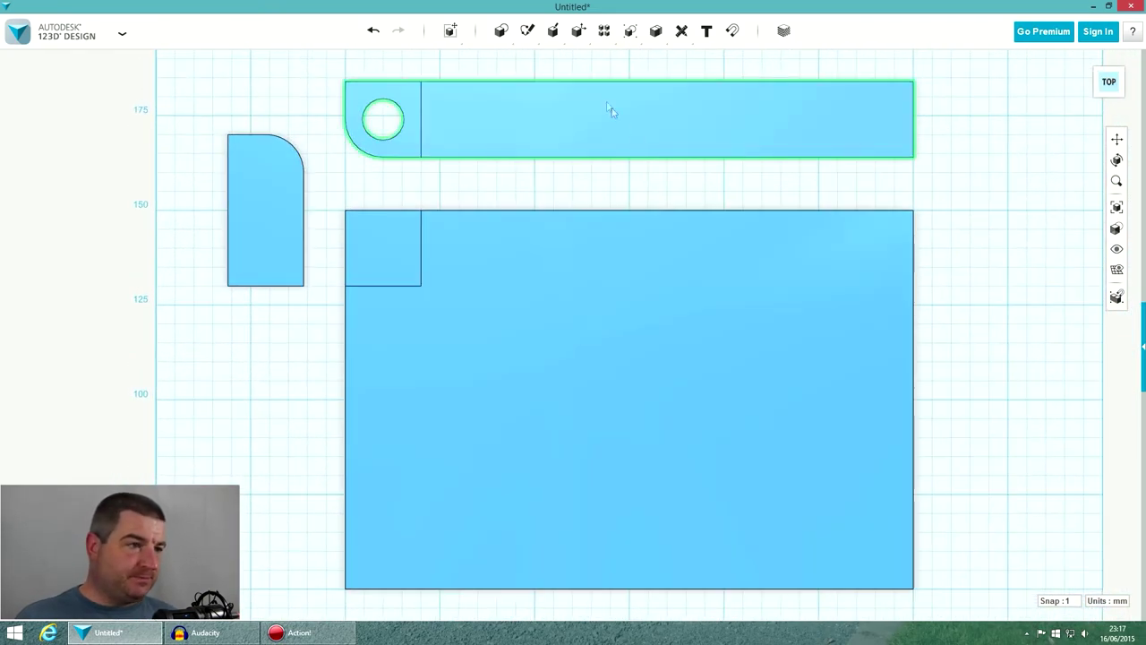
# - Insert a box 20 mm long, 10 mm wide and 2 mm high beside the plate's end opposite its recess
pyautogui.moveTo(499, 32)
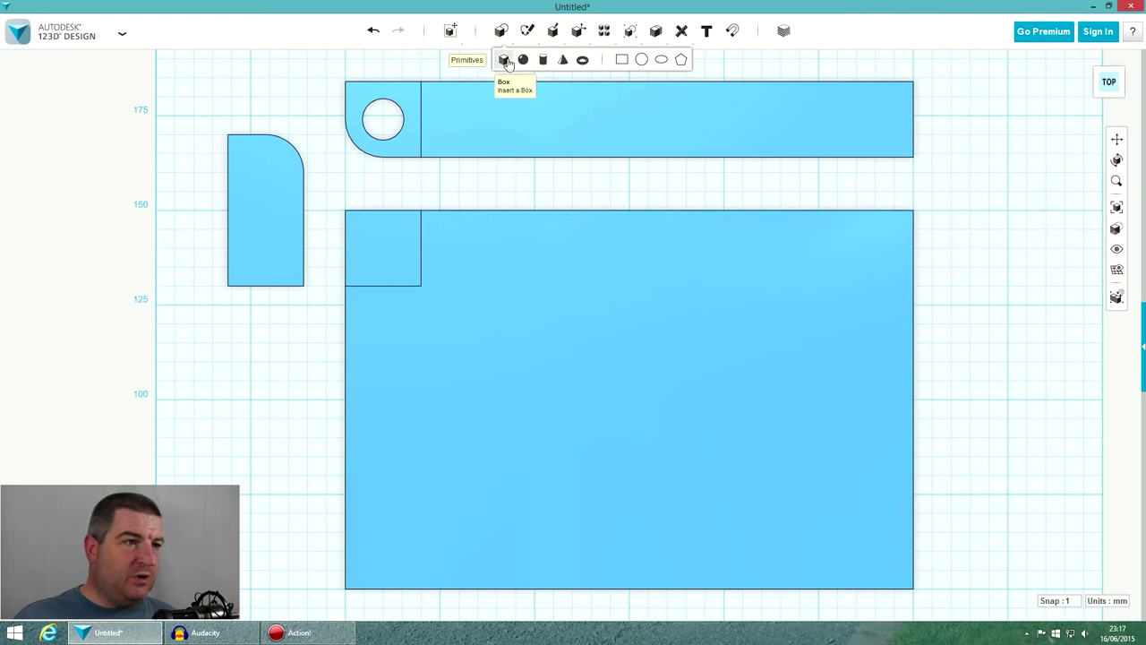
pyautogui.click(503, 59)
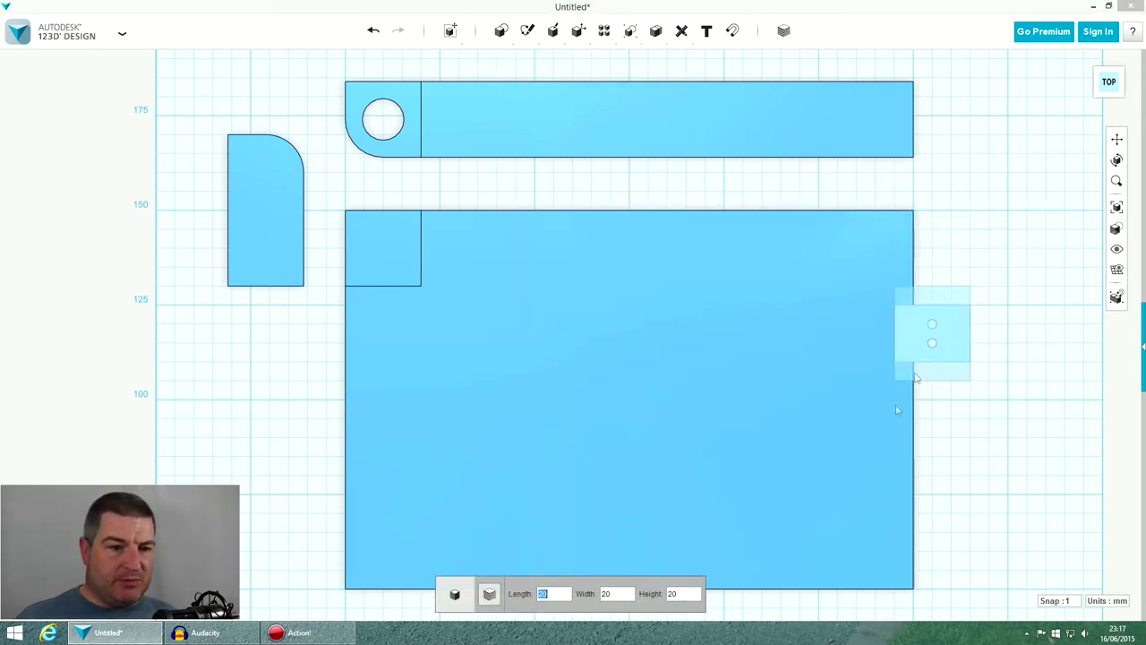
pyautogui.press('BackSpace')
pyautogui.press('BackSpace')
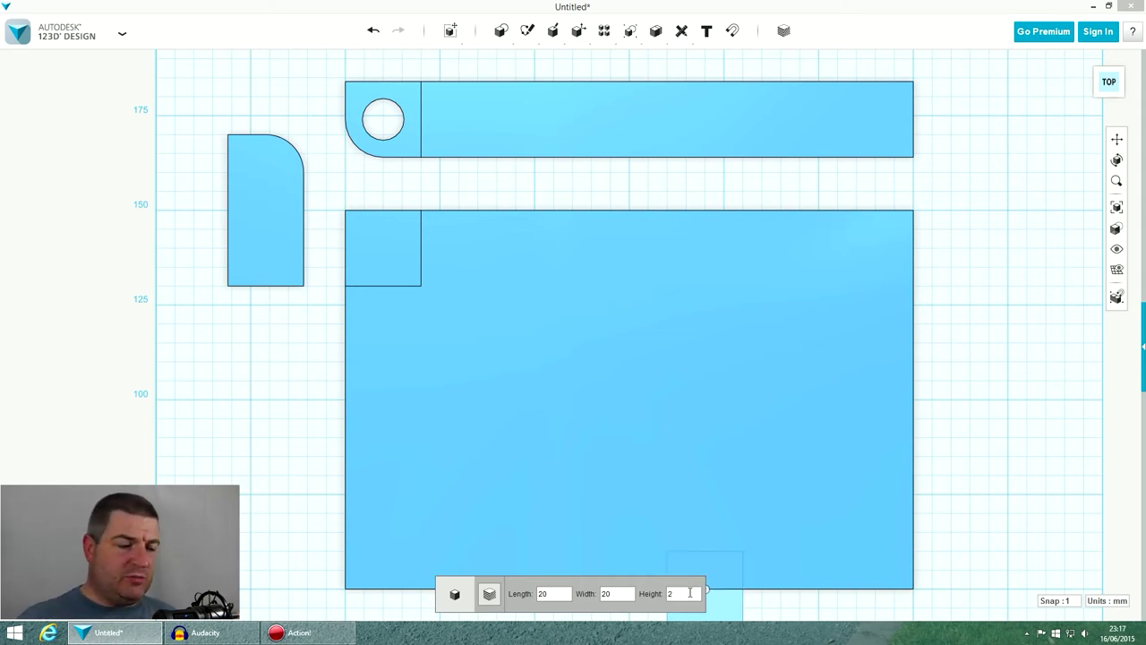
pyautogui.write('10')
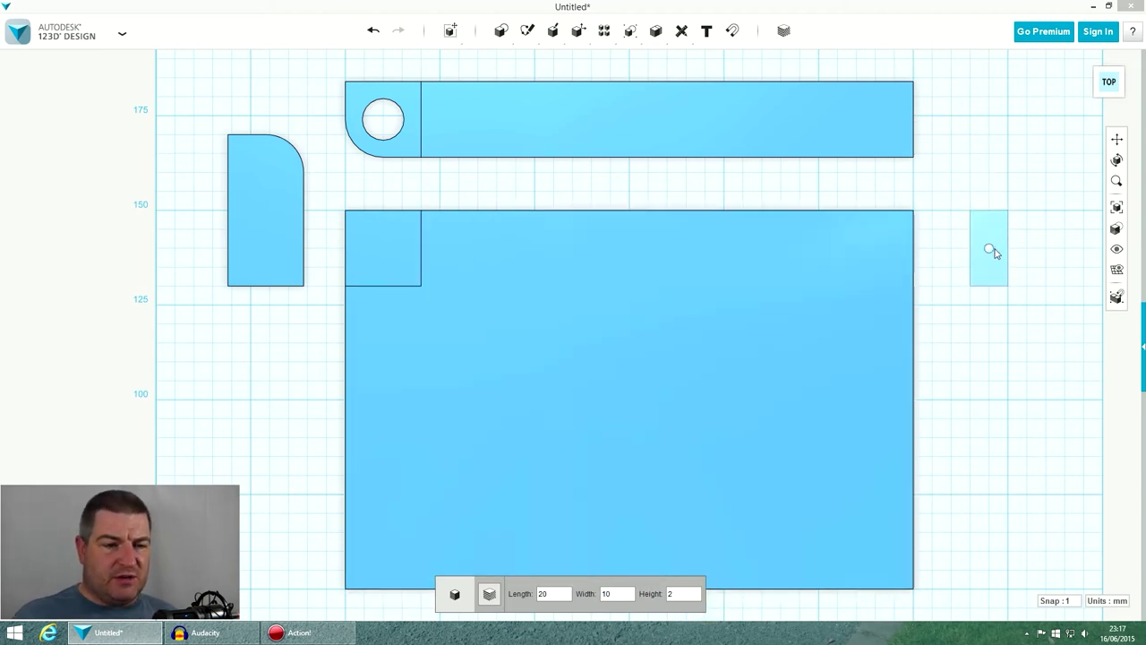
pyautogui.click(989, 249)
# - Duplicate the small box and place the copy just beyond the free end of the strip
pyautogui.moveTo(959, 310)
pyautogui.mouseDown(button='right')
pyautogui.moveTo(946, 274)
pyautogui.moveTo(908, 266)
pyautogui.moveTo(940, 308)
pyautogui.mouseUp(button='right')
pyautogui.moveTo(585, 348); pyautogui.dragTo(587, 309, button='right')
pyautogui.scroll(3, 966, 258)
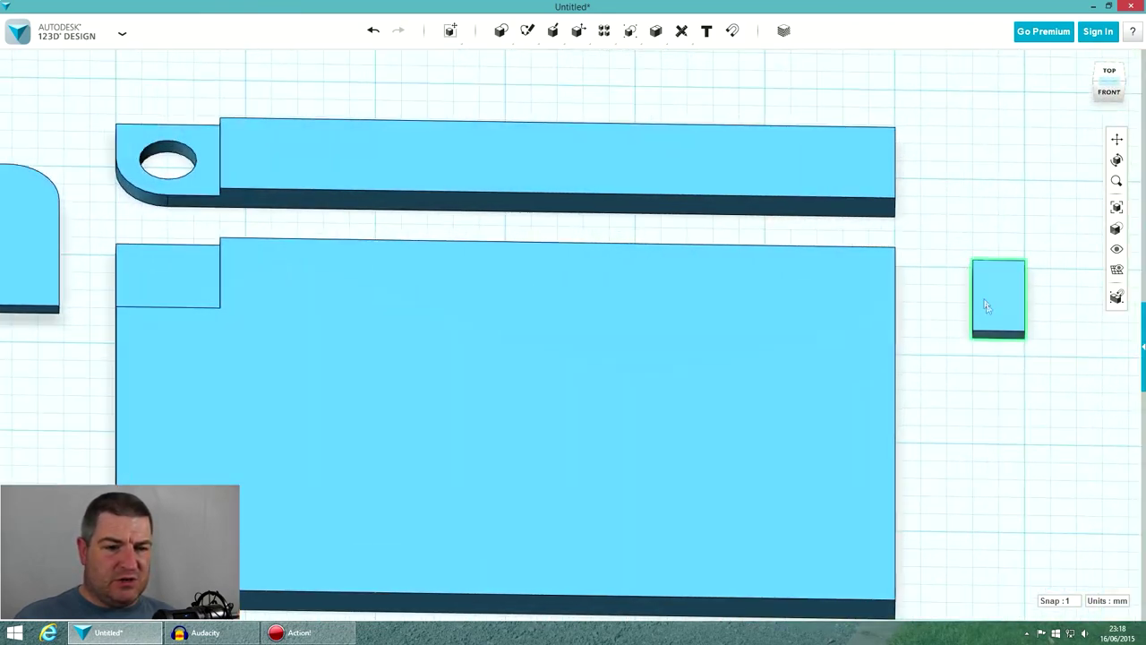
pyautogui.scroll(2, 984, 299)
pyautogui.click(1125, 87)
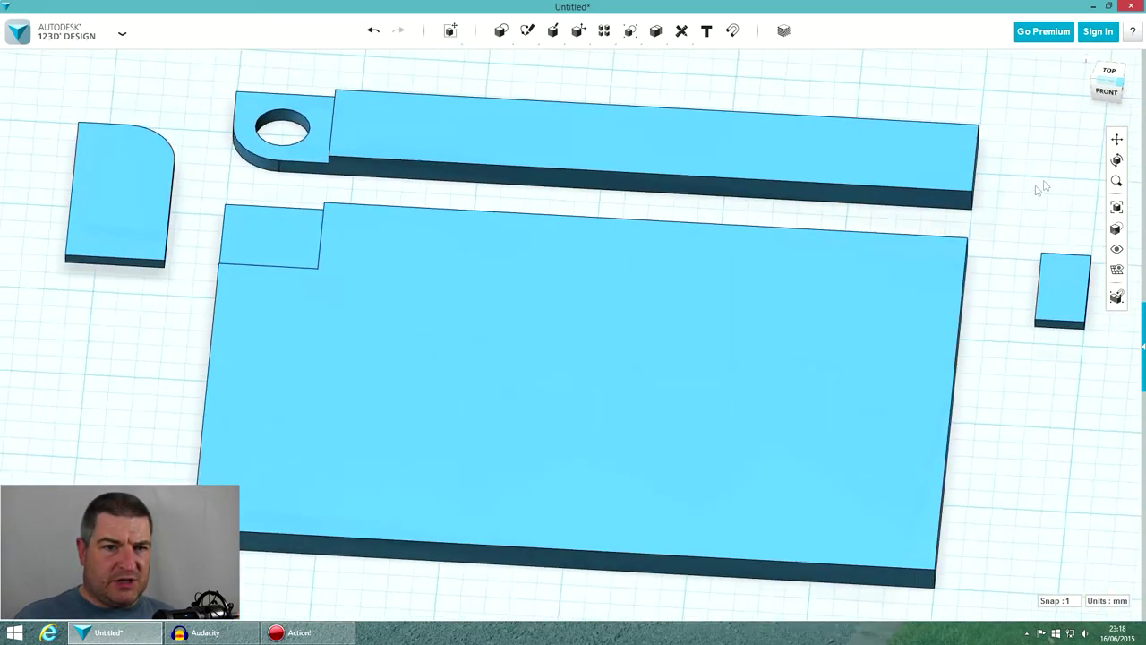
pyautogui.scroll(3, 1021, 527)
pyautogui.scroll(3, 1016, 524)
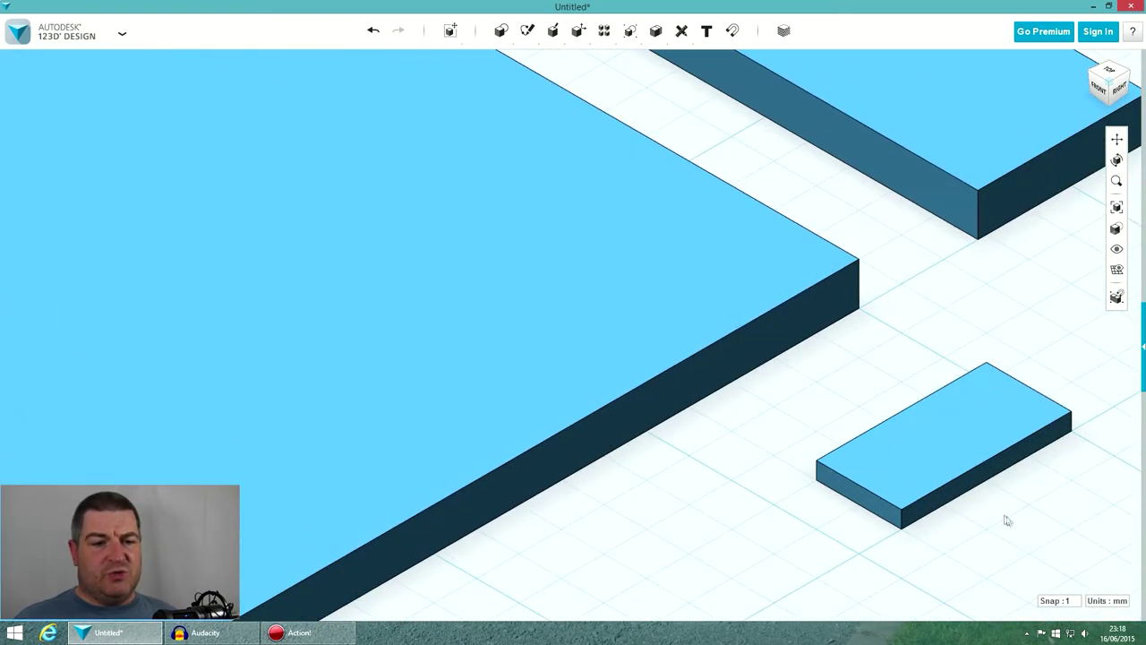
pyautogui.scroll(-4, 922, 466)
pyautogui.click(943, 460)
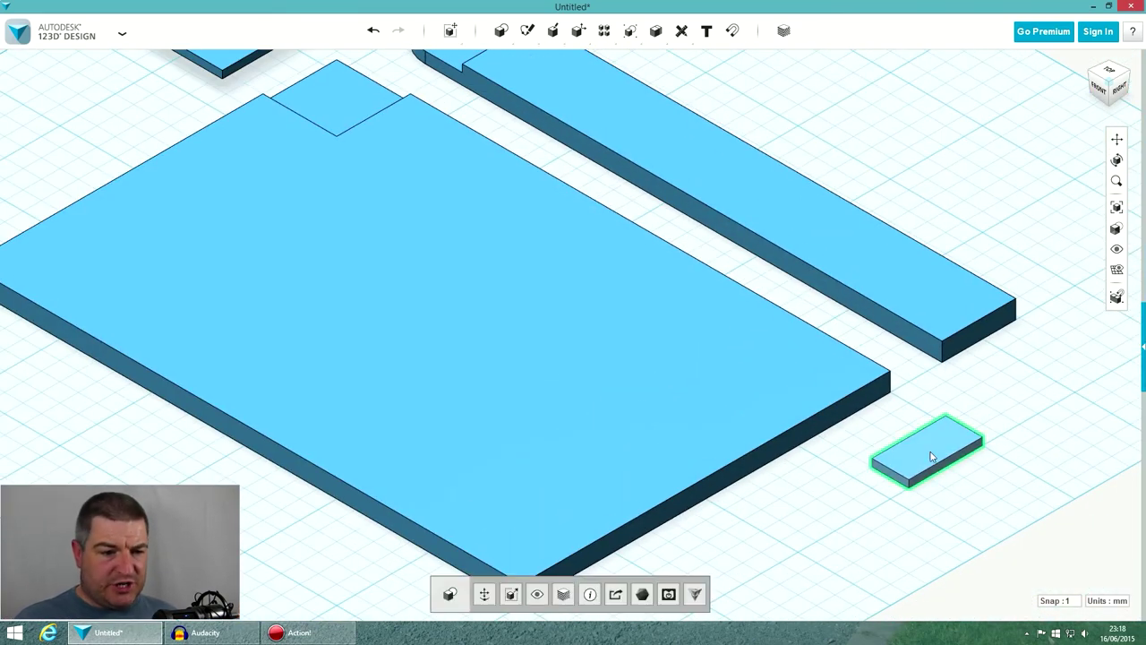
pyautogui.hotkey('ctrl', 't')
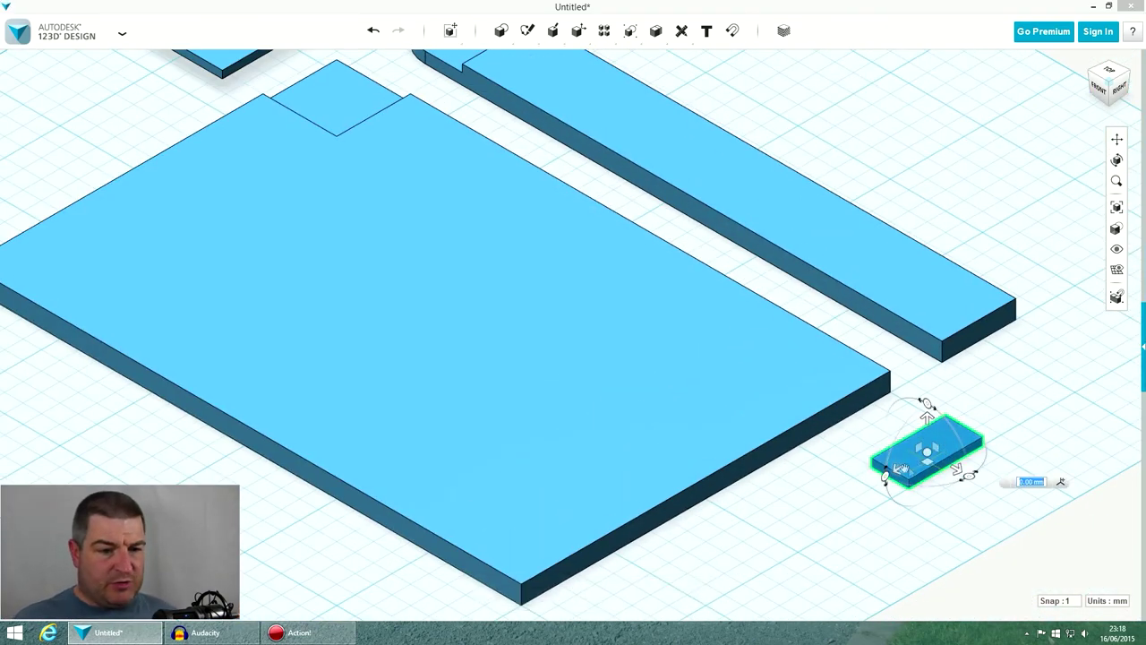
pyautogui.moveTo(892, 472); pyautogui.dragTo(1003, 393)
pyautogui.click(1032, 457)
pyautogui.moveTo(949, 458); pyautogui.dragTo(896, 472)
pyautogui.click(924, 438)
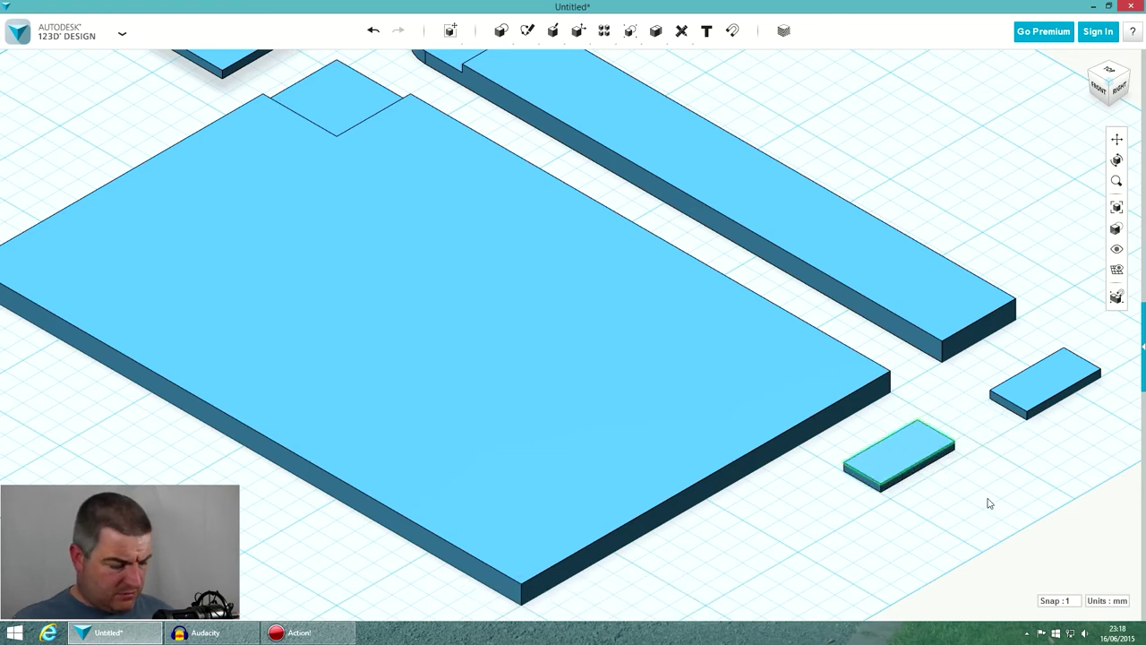
pyautogui.hotkey('ctrl', 'z')
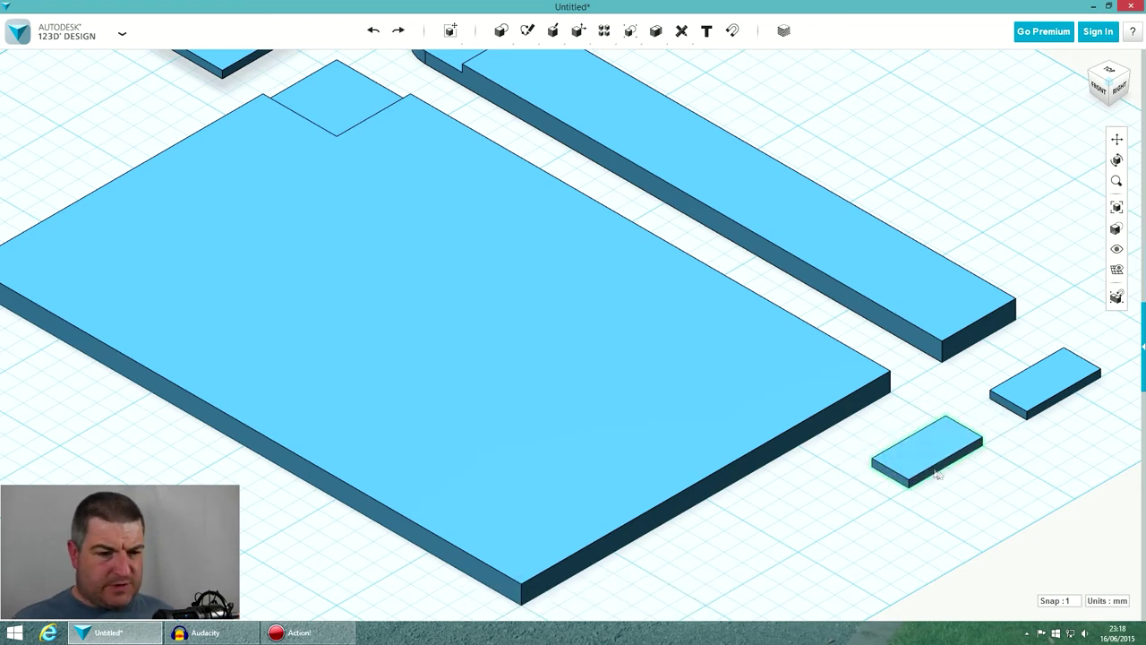
# - Tweak the front end face of the small box beside the plate, shifting it sideways towards the plate to slant the box
pyautogui.click(916, 454)
pyautogui.scroll(2, 915, 484)
pyautogui.scroll(2, 913, 492)
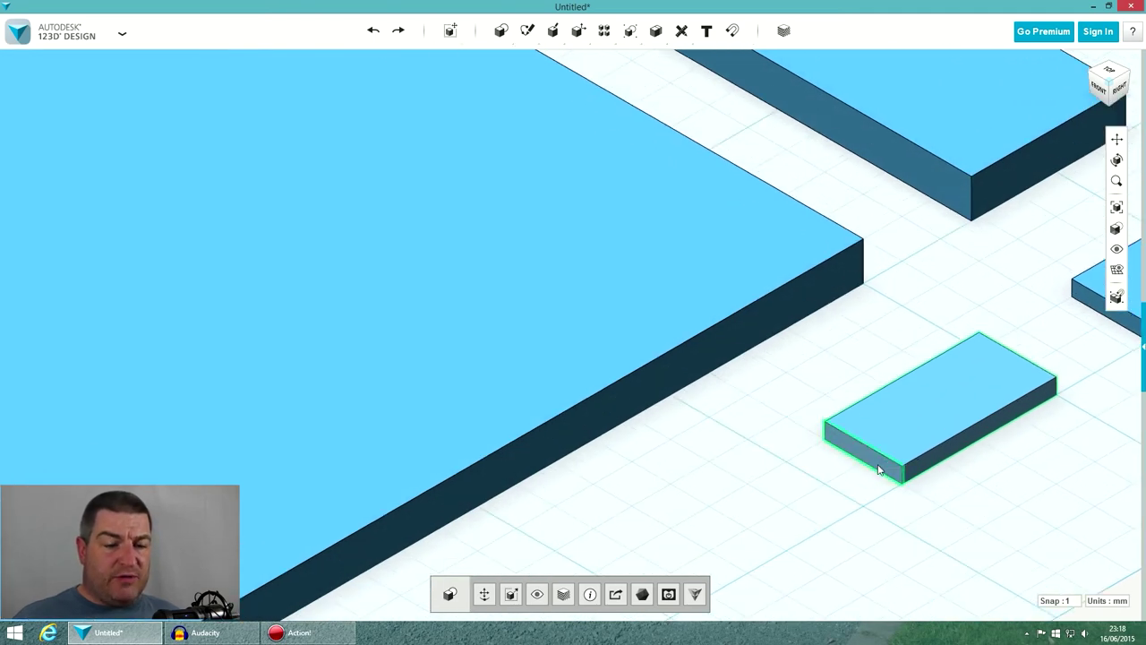
pyautogui.click(891, 464)
pyautogui.click(922, 517)
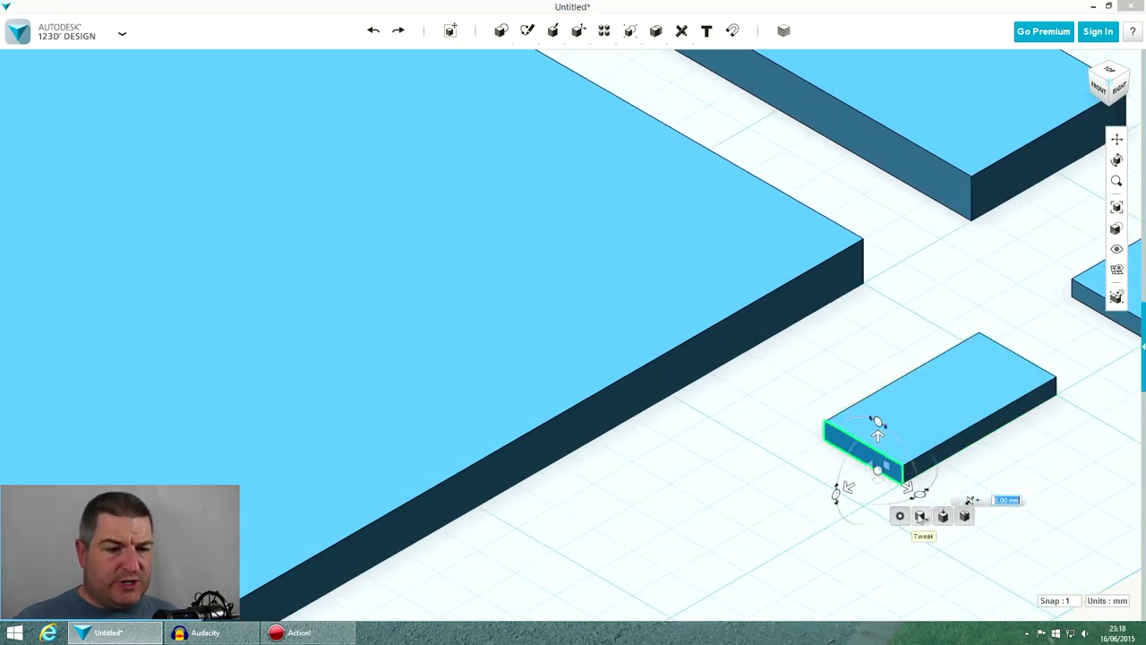
pyautogui.moveTo(908, 487); pyautogui.dragTo(829, 448)
# - Tweak the rear end face of the copied box, shifting it 10 mm sideways towards the strip to slant the box
pyautogui.scroll(-6, 818, 475)
pyautogui.moveTo(843, 466); pyautogui.dragTo(698, 461, button='right')
pyautogui.scroll(5, 343, 512)
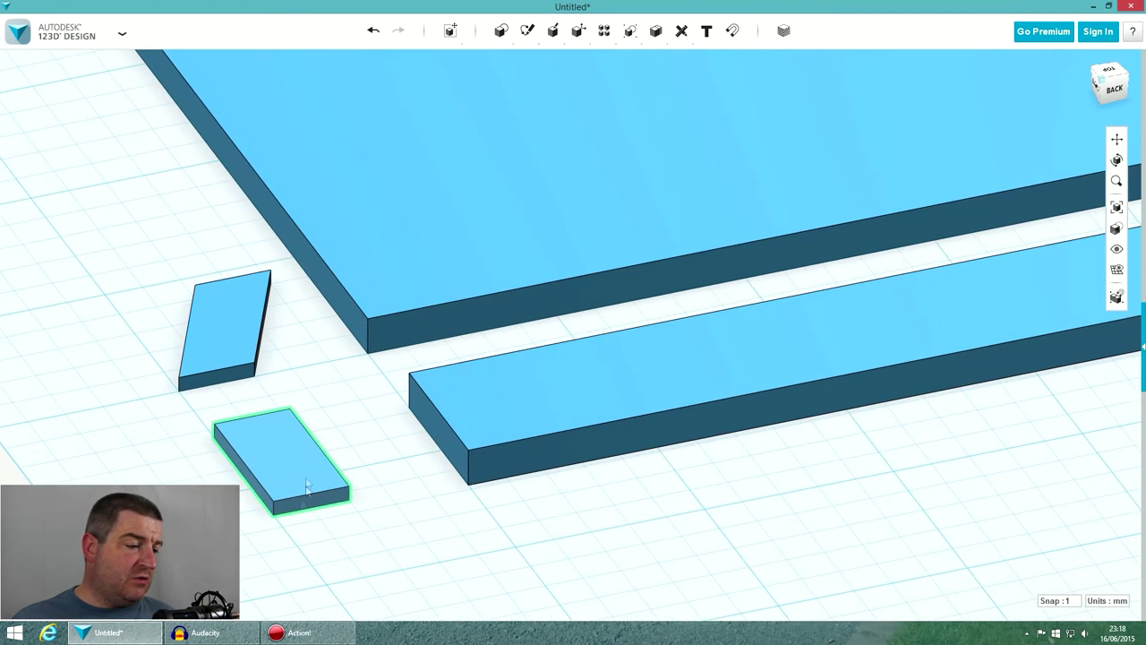
pyautogui.click(302, 501)
pyautogui.click(301, 494)
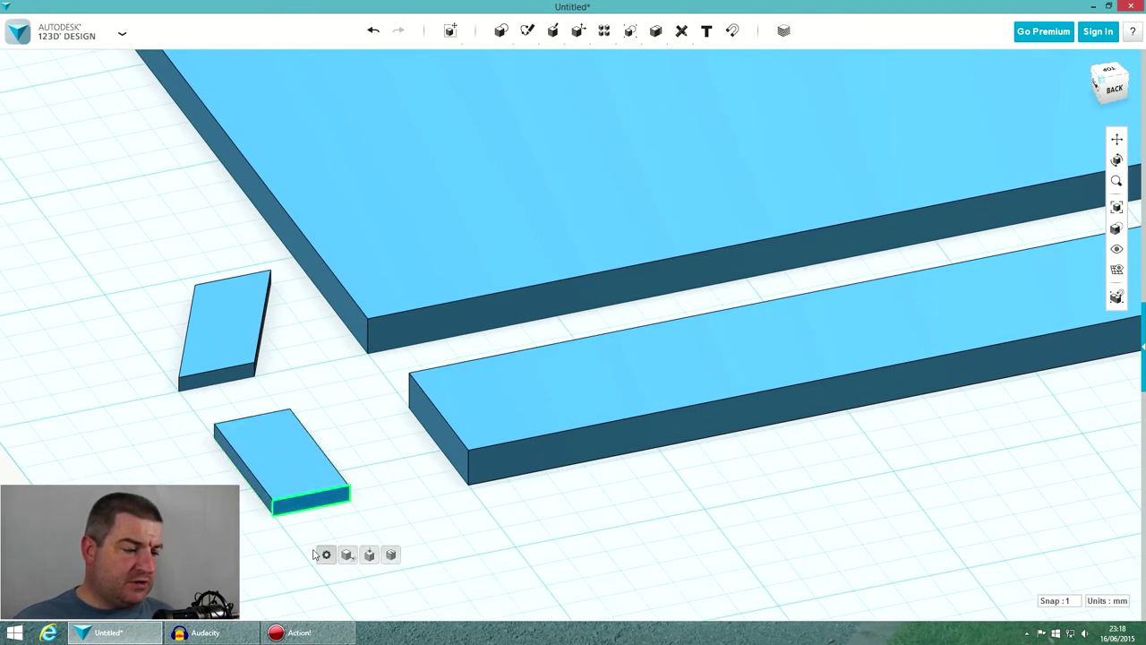
pyautogui.click(348, 555)
pyautogui.moveTo(350, 494); pyautogui.dragTo(418, 488)
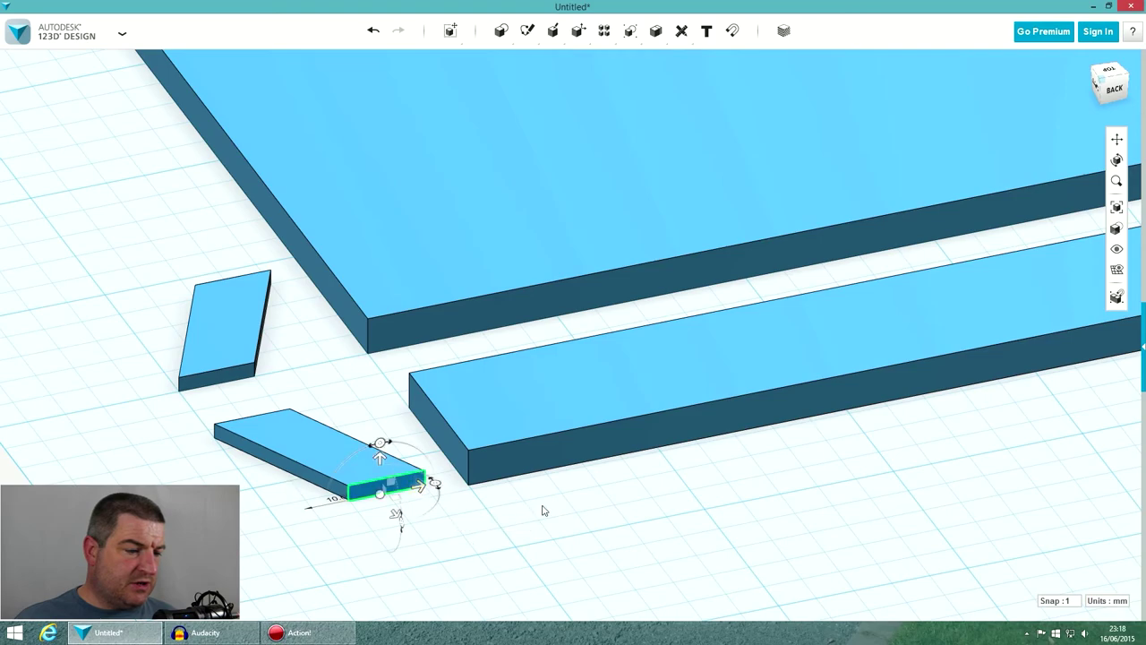
pyautogui.click(542, 510)
pyautogui.scroll(-6, 409, 496)
pyautogui.moveTo(381, 493); pyautogui.dragTo(511, 501, button='right')
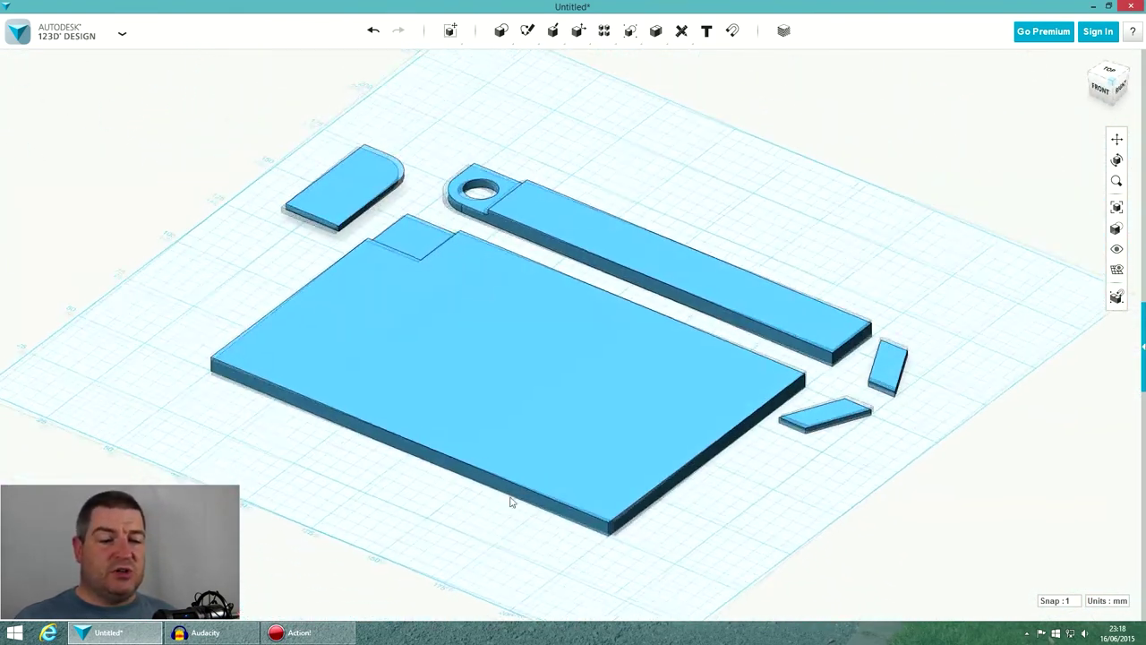
# - Raise the slanted piece beside the plate and move it 25 mm onto the plate's corner nearest the strip
pyautogui.scroll(5, 818, 409)
pyautogui.click(822, 412)
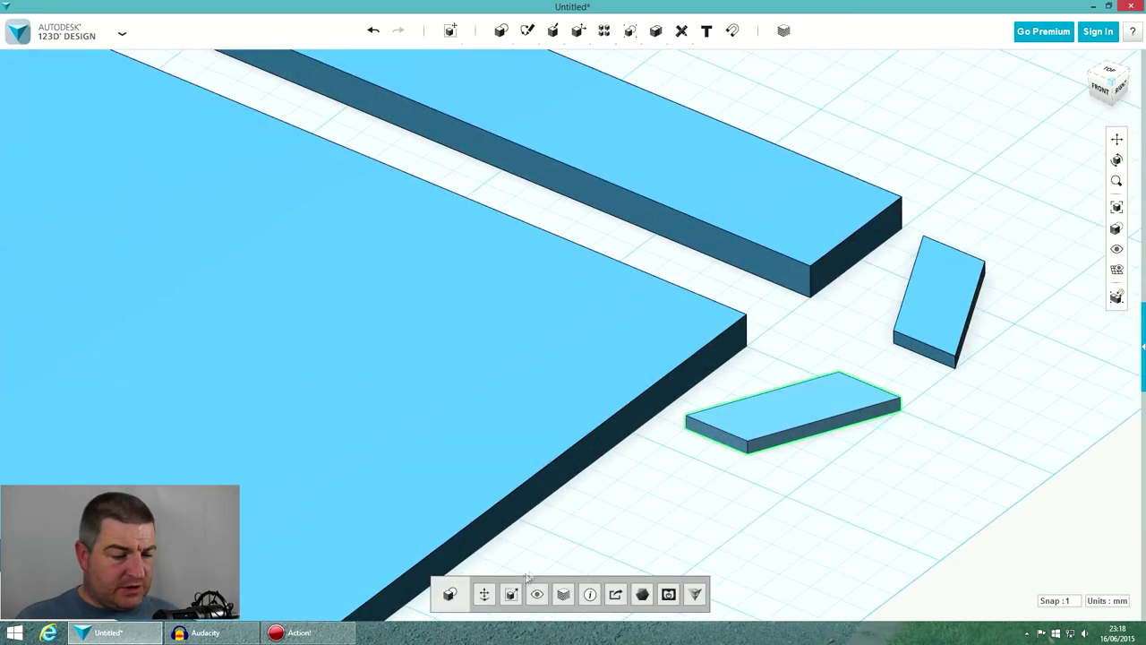
pyautogui.click(483, 594)
pyautogui.moveTo(793, 378); pyautogui.dragTo(793, 344)
pyautogui.moveTo(827, 397); pyautogui.dragTo(674, 333)
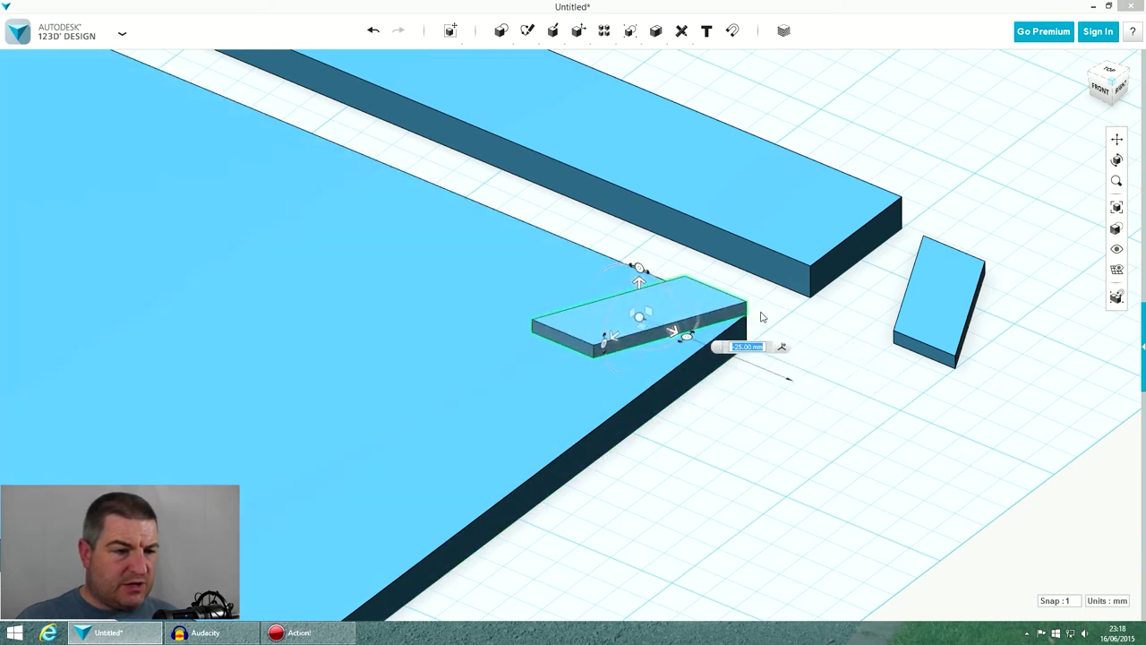
pyautogui.click(755, 314)
# - Raise the second slanted piece 5 mm and move it 26 mm sideways onto the free end of the strip
pyautogui.click(936, 341)
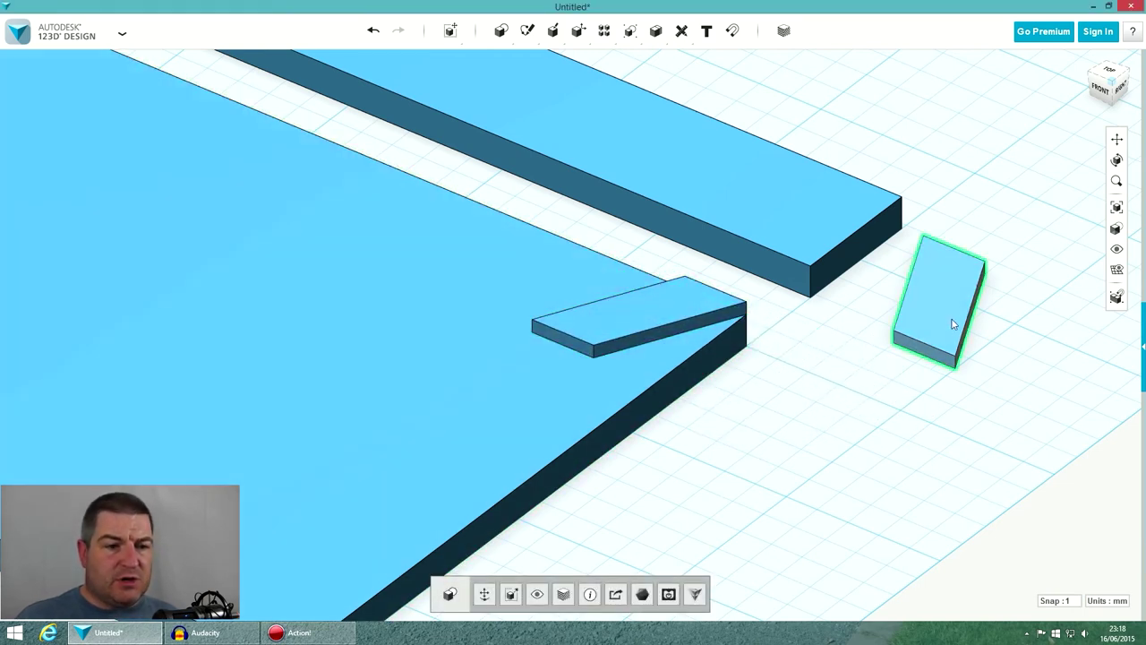
pyautogui.click(483, 591)
pyautogui.moveTo(938, 267); pyautogui.dragTo(938, 236)
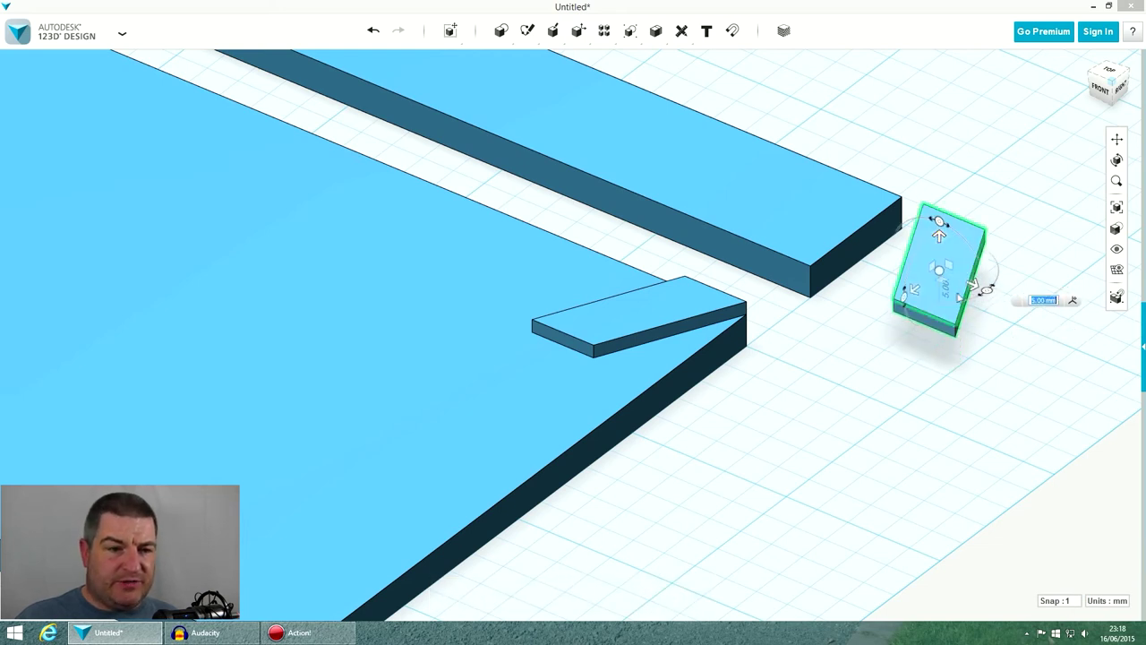
pyautogui.moveTo(982, 287); pyautogui.dragTo(855, 236)
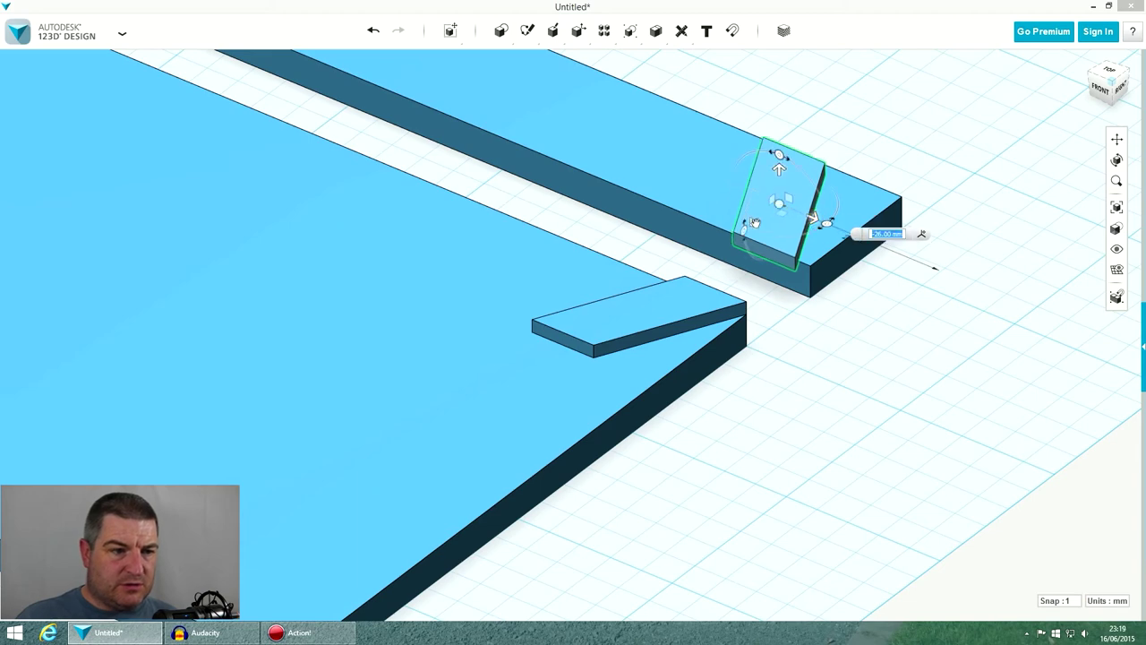
# - Nudge the second slanted piece into line with the strip's edge facing the plate and its free-end corner
pyautogui.moveTo(755, 222); pyautogui.dragTo(771, 215)
pyautogui.moveTo(842, 243); pyautogui.dragTo(833, 350, button='right')
pyautogui.scroll(2, 832, 345)
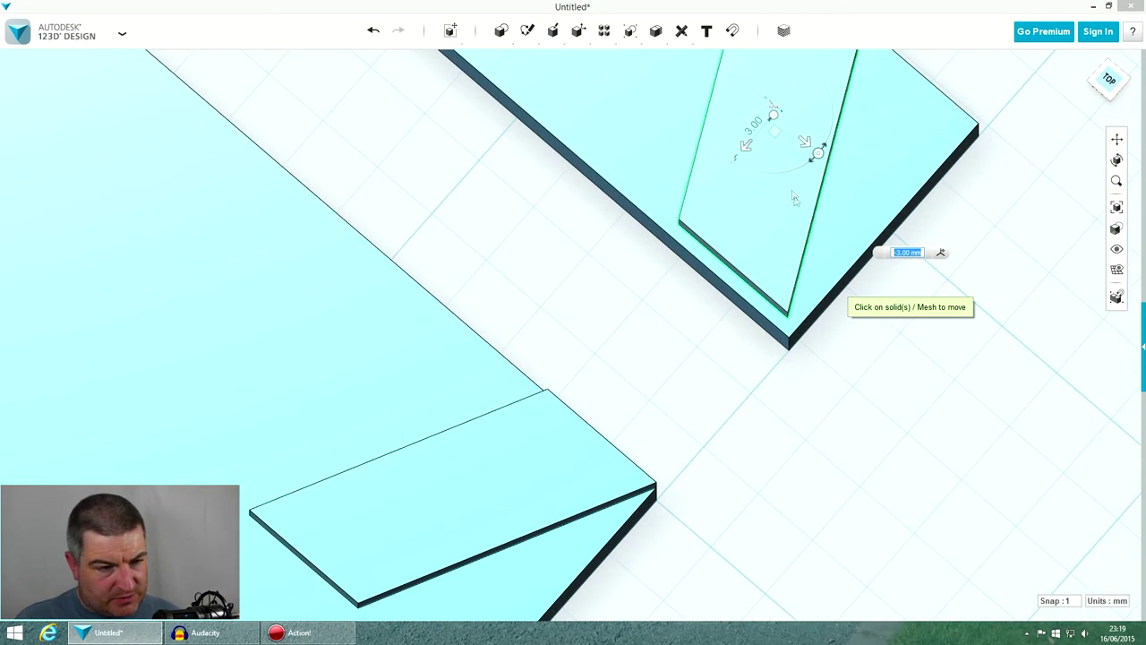
pyautogui.moveTo(745, 146); pyautogui.dragTo(736, 157)
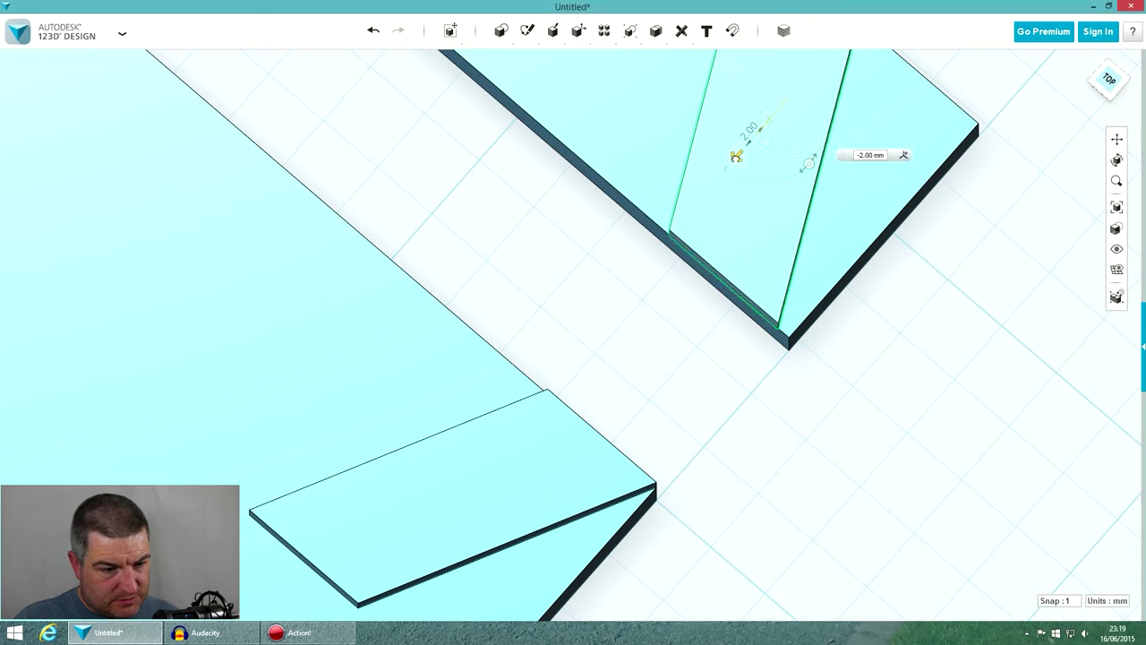
pyautogui.moveTo(800, 268); pyautogui.dragTo(832, 319, button='right')
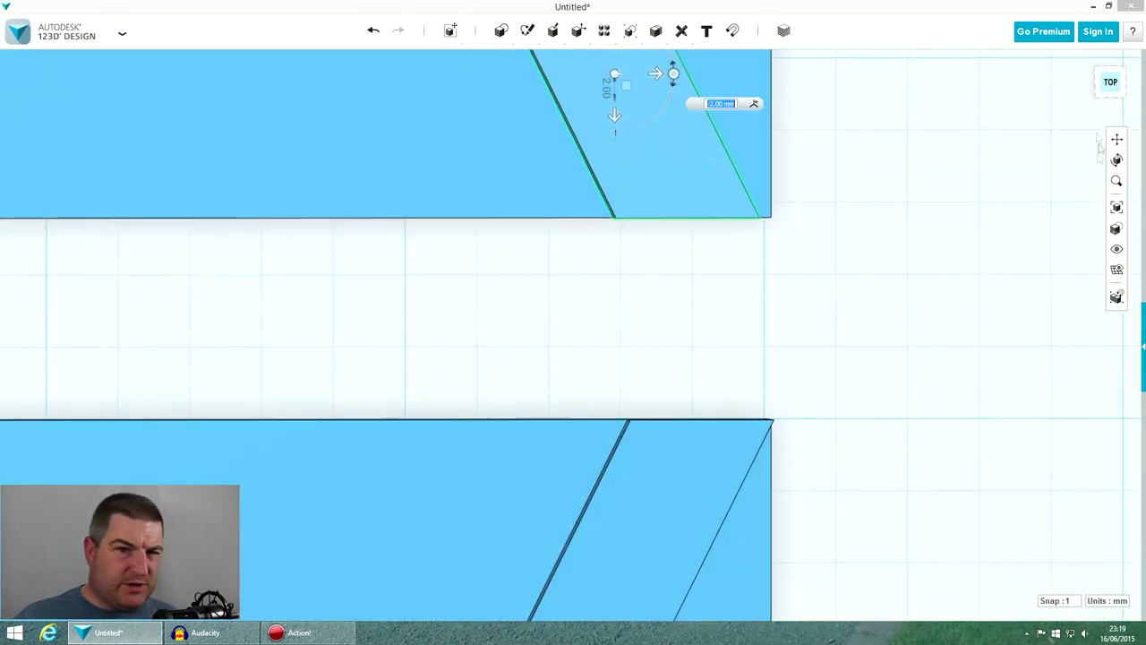
pyautogui.scroll(-5, 966, 132)
pyautogui.scroll(5, 917, 139)
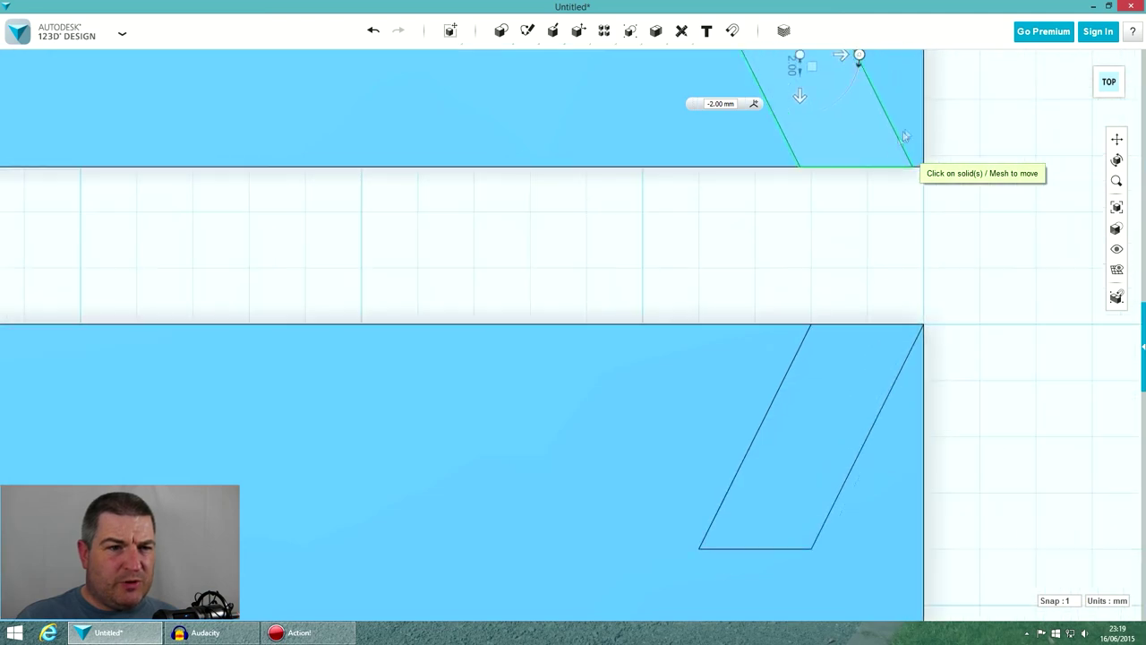
pyautogui.scroll(3, 957, 140)
pyautogui.scroll(-4, 931, 169)
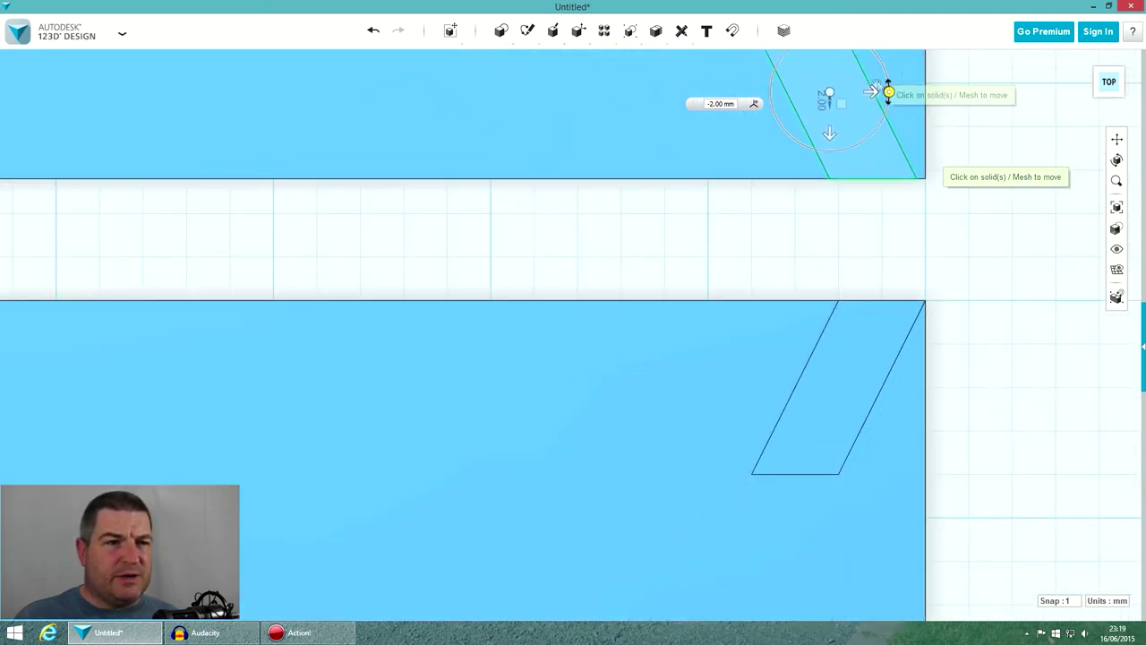
pyautogui.click(872, 92)
pyautogui.click(931, 259)
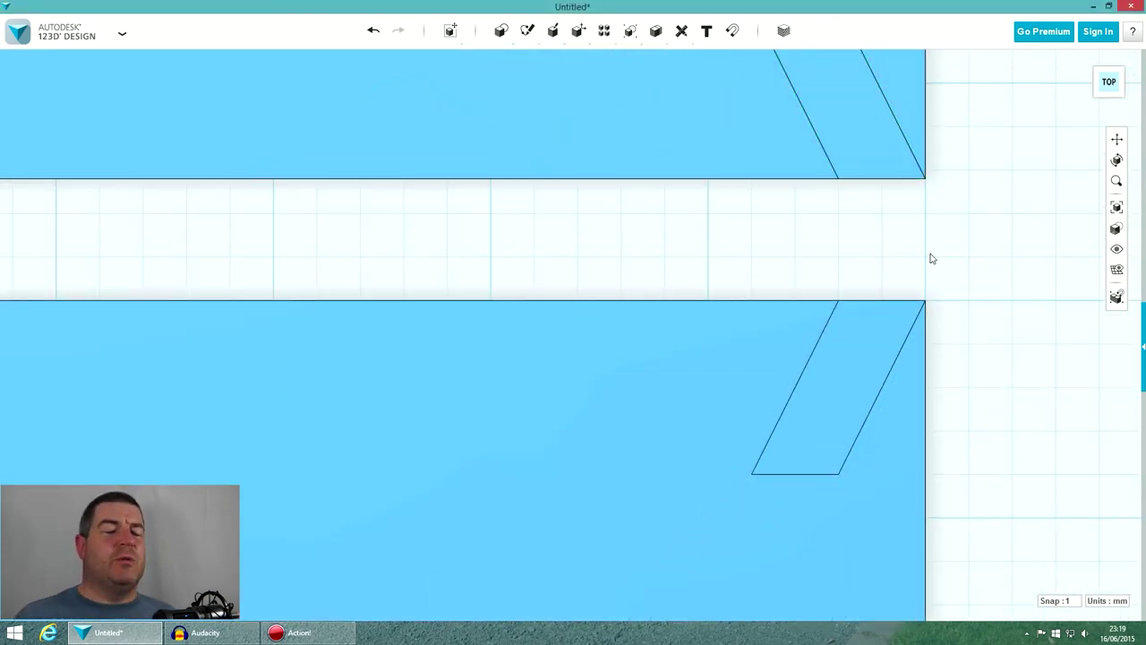
# - Create a rectangular pattern of the strip's slanted piece along the strip's long edge, extending 109 mm towards the hole
pyautogui.scroll(-5, 760, 228)
pyautogui.moveTo(606, 271)
pyautogui.mouseDown(button='right')
pyautogui.moveTo(586, 229)
pyautogui.moveTo(606, 270)
pyautogui.mouseUp(button='right')
pyautogui.moveTo(811, 249); pyautogui.dragTo(815, 229, button='right')
pyautogui.moveTo(752, 203)
pyautogui.mouseDown(button='right')
pyautogui.moveTo(843, 213)
pyautogui.moveTo(729, 220)
pyautogui.moveTo(726, 274)
pyautogui.moveTo(771, 331)
pyautogui.mouseUp(button='right')
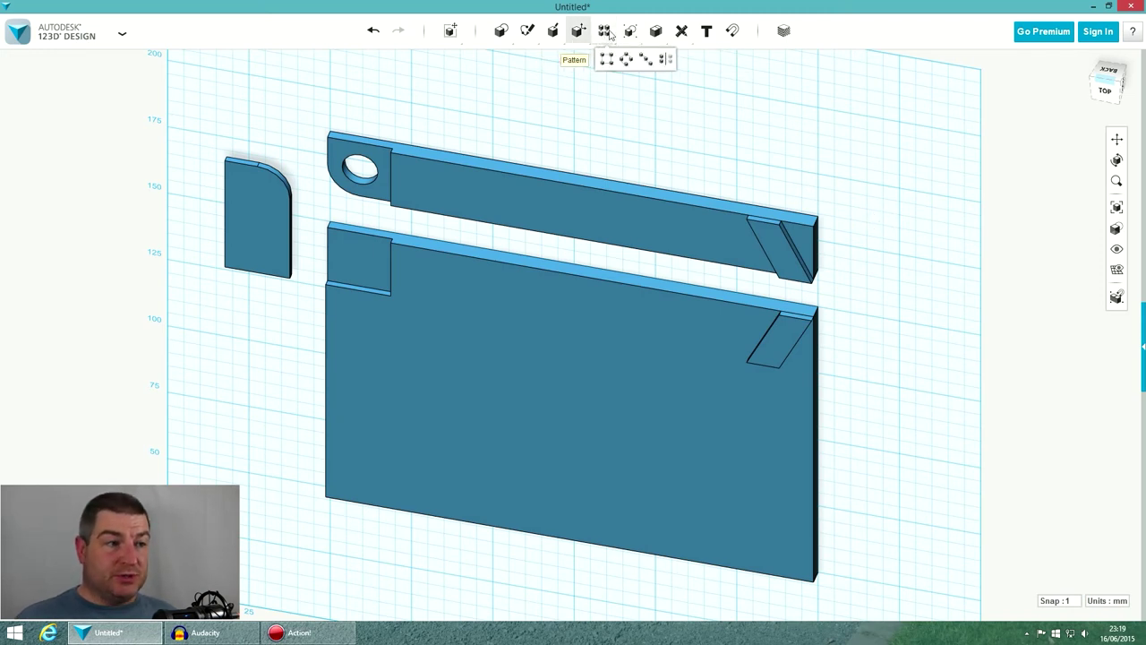
pyautogui.click(777, 247)
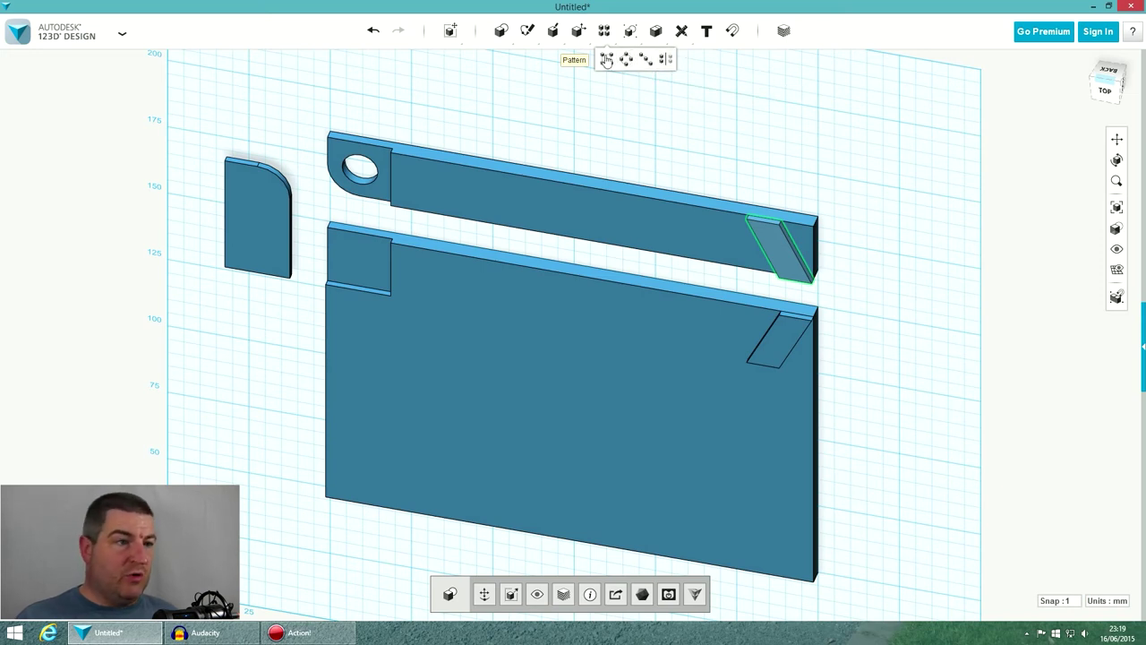
pyautogui.click(606, 59)
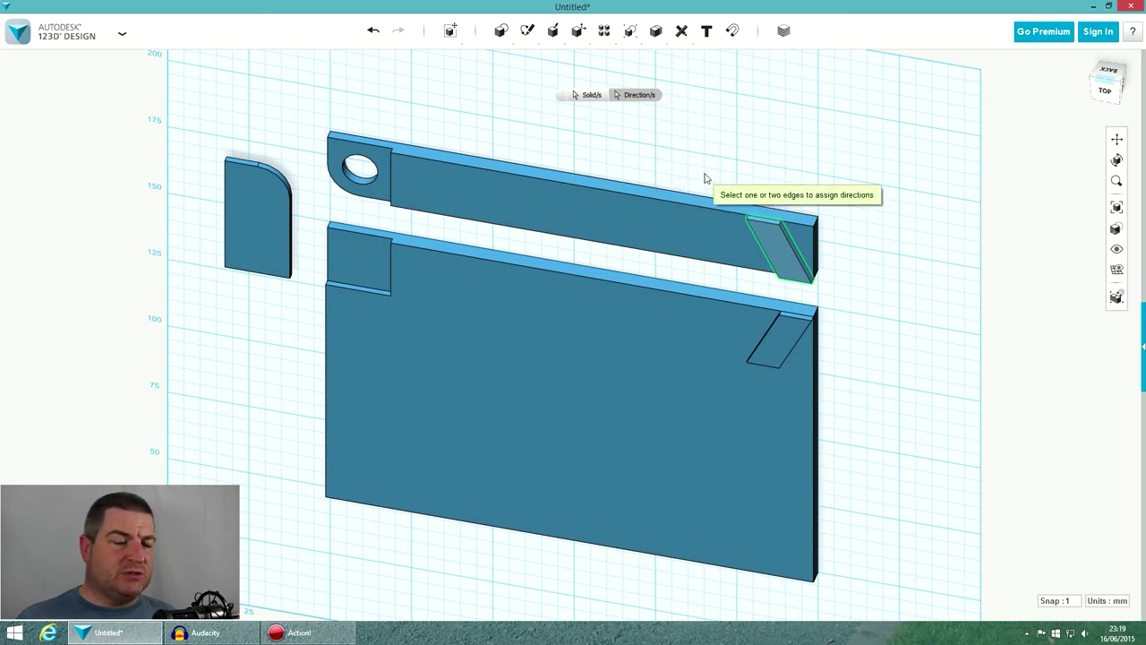
pyautogui.click(599, 188)
pyautogui.moveTo(797, 252); pyautogui.dragTo(414, 185)
pyautogui.moveTo(447, 221); pyautogui.dragTo(443, 224)
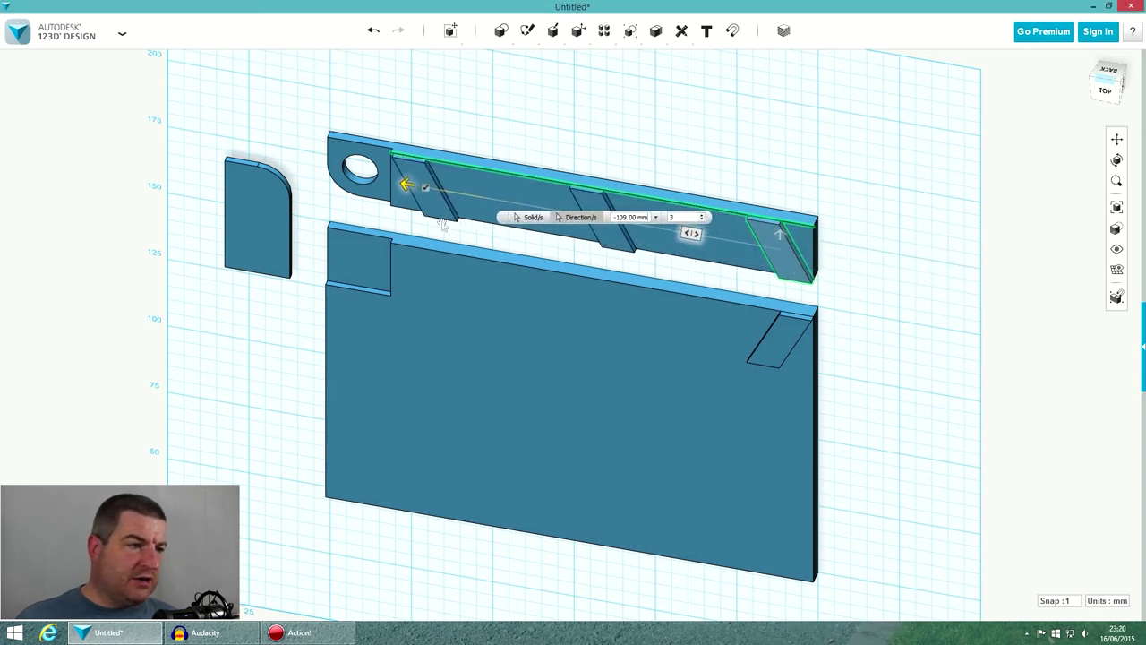
# - Extend the strip's pattern to 110 mm, ending at the recess, and set its quantity to 6
pyautogui.click(1107, 92)
pyautogui.scroll(5, 427, 89)
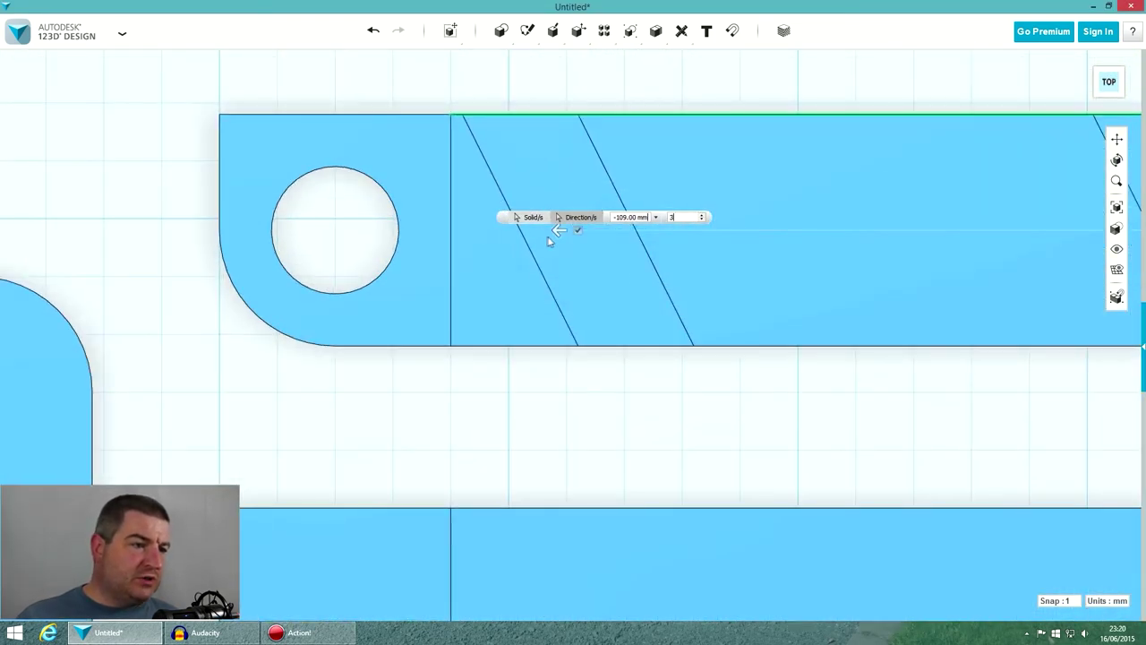
pyautogui.moveTo(555, 230); pyautogui.dragTo(546, 231)
pyautogui.scroll(-4, 697, 255)
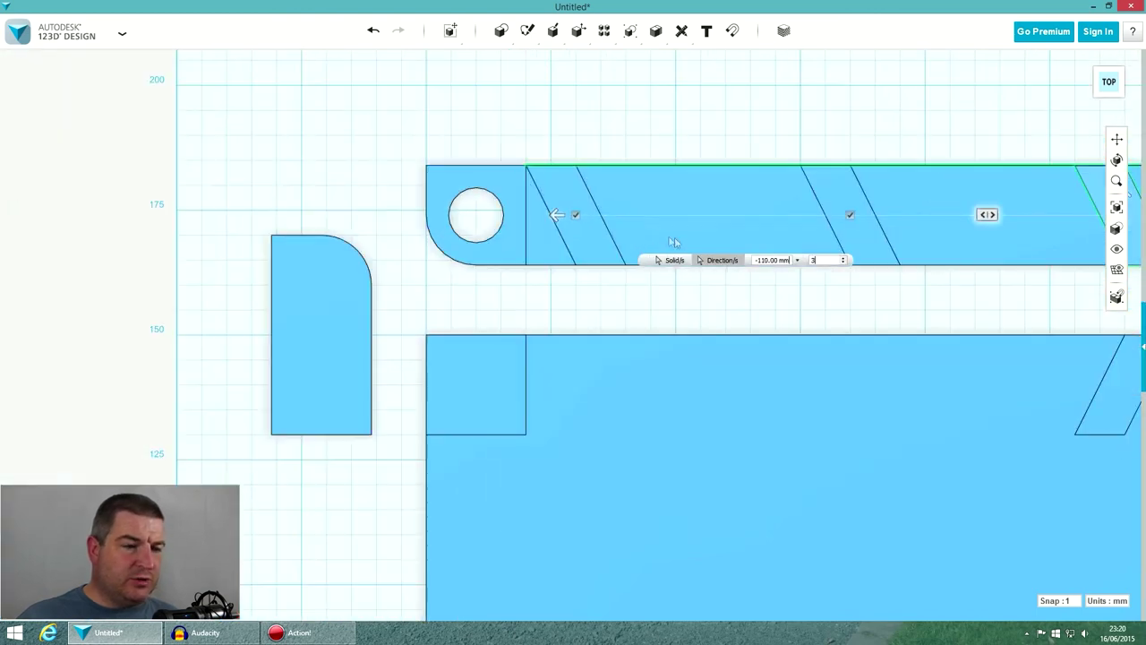
pyautogui.scroll(3, 866, 219)
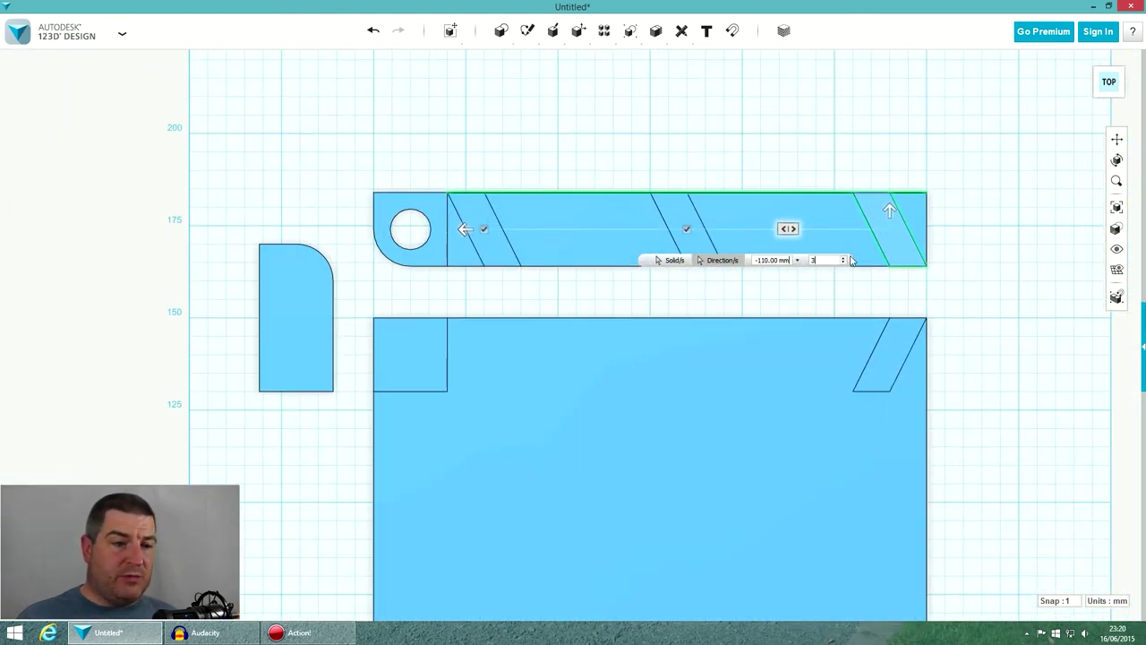
pyautogui.click(842, 263)
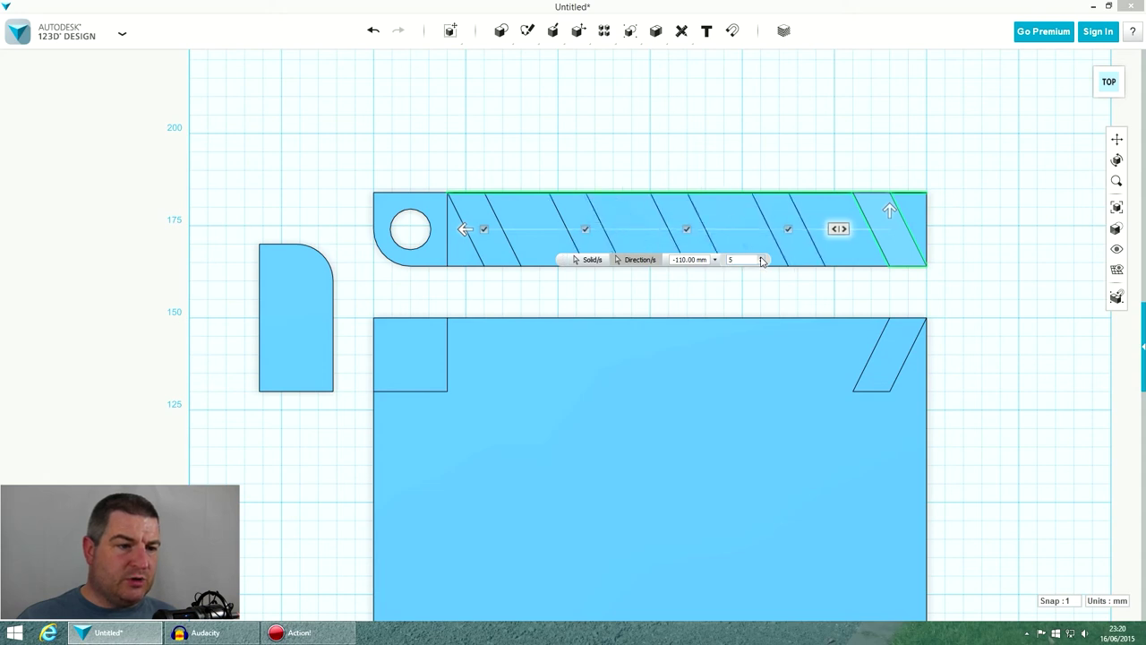
pyautogui.click(786, 141)
# - Pattern the plate's slanted piece rectangularly along the plate's edge facing the strip, extending 110 mm to the recess
pyautogui.moveTo(785, 153)
pyautogui.mouseDown(button='right')
pyautogui.moveTo(726, 181)
pyautogui.moveTo(682, 180)
pyautogui.moveTo(770, 163)
pyautogui.mouseUp(button='right')
pyautogui.click(875, 369)
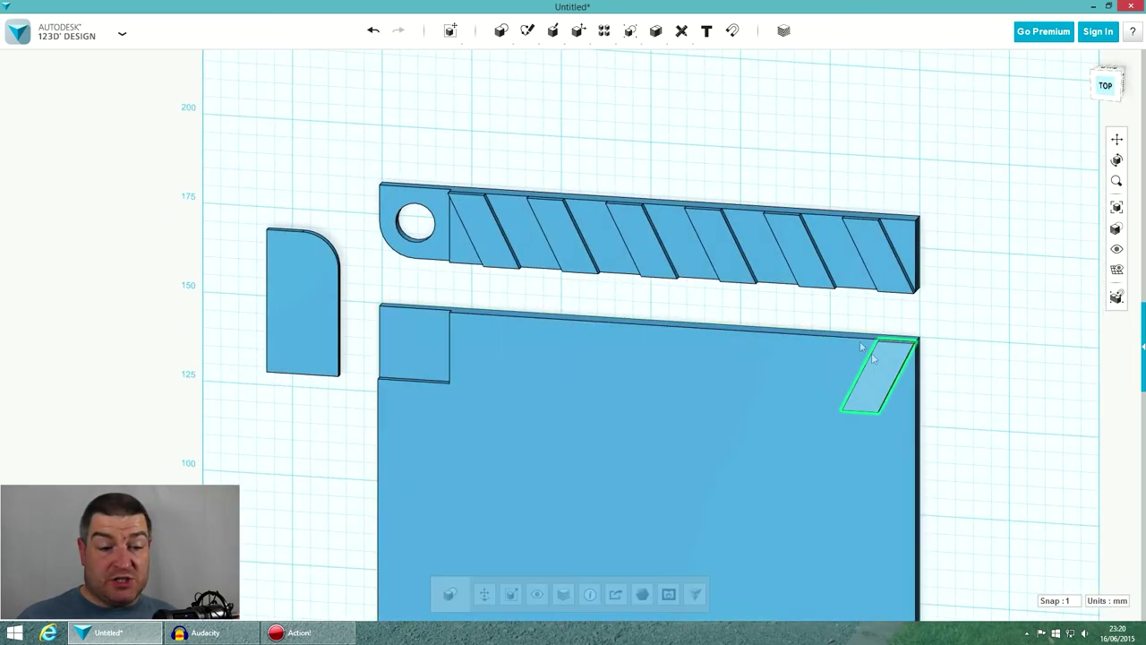
pyautogui.click(607, 59)
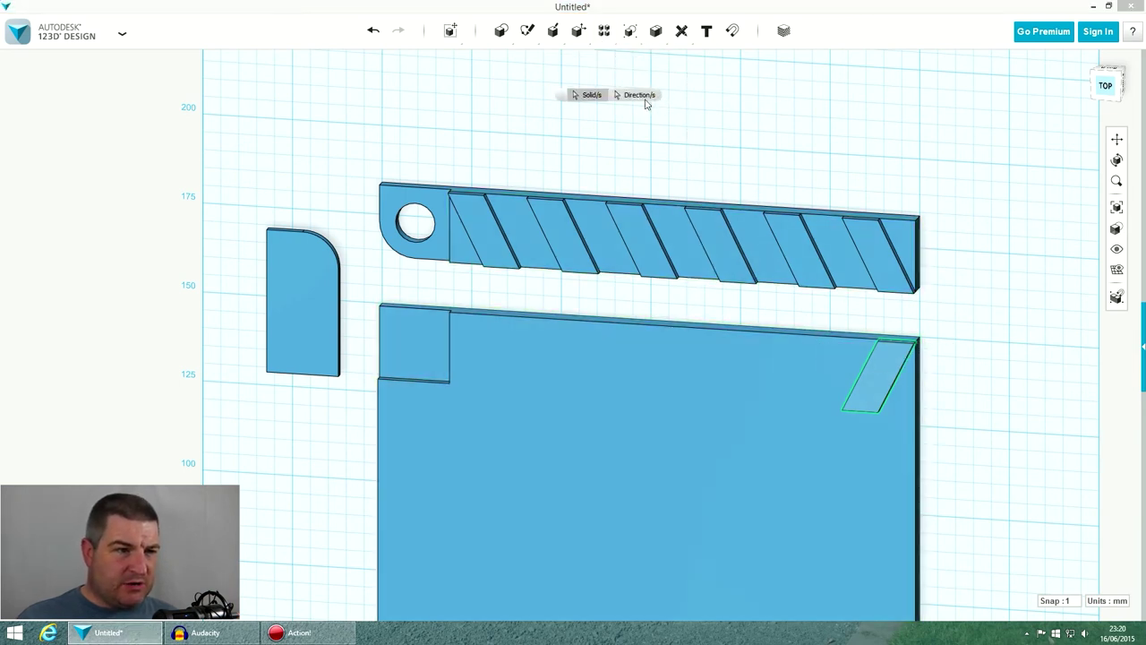
pyautogui.click(728, 331)
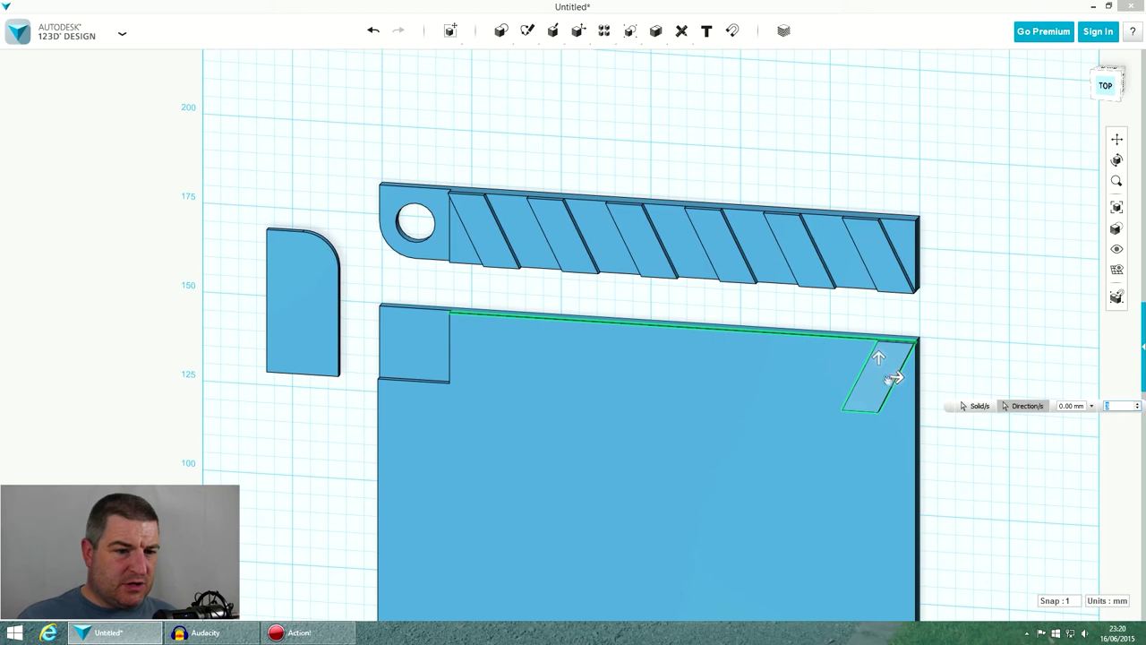
pyautogui.moveTo(894, 378); pyautogui.dragTo(522, 338)
pyautogui.click(1094, 90)
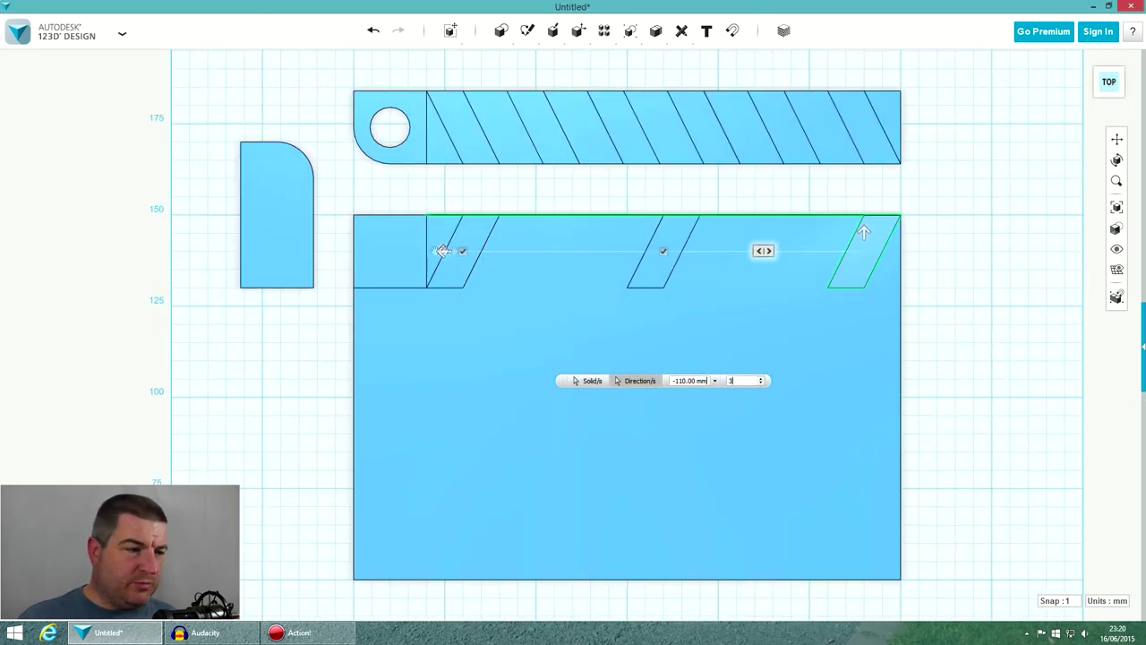
pyautogui.scroll(5, 439, 288)
pyautogui.scroll(-5, 420, 342)
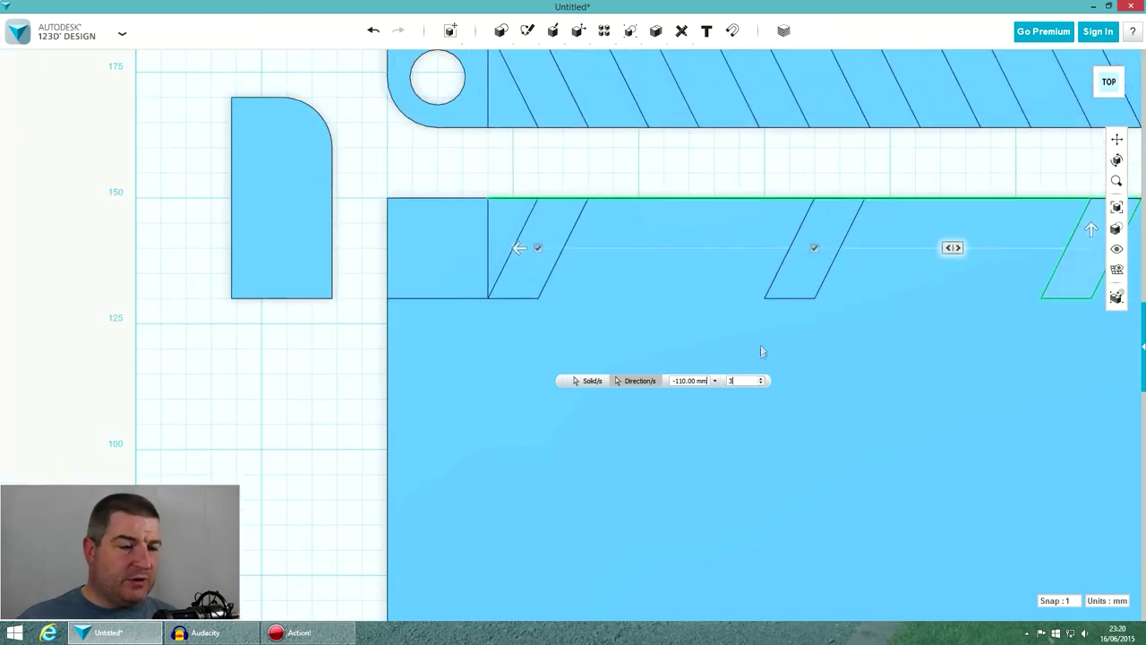
# - Set the quantity of the plate's slanted-piece pattern to 6 and finish the pattern
pyautogui.click(762, 379)
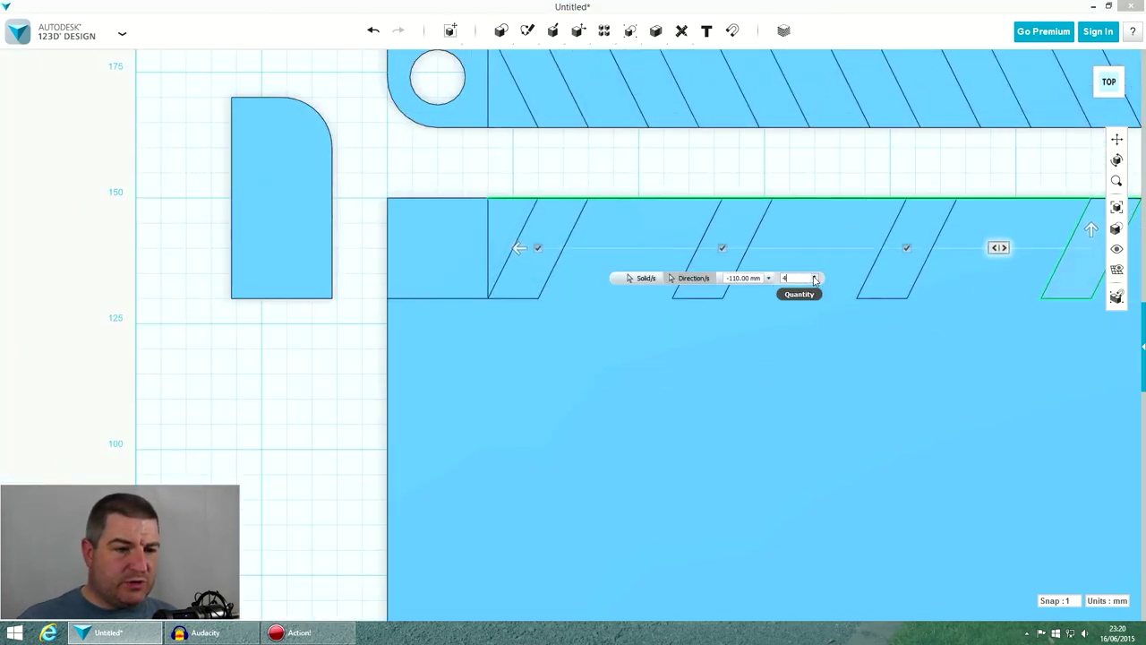
pyautogui.click(815, 280)
pyautogui.click(815, 280)
pyautogui.click(786, 178)
# - Examine the patterned slanted pieces along the plate and the strip from an oblique view
pyautogui.scroll(-5, 757, 191)
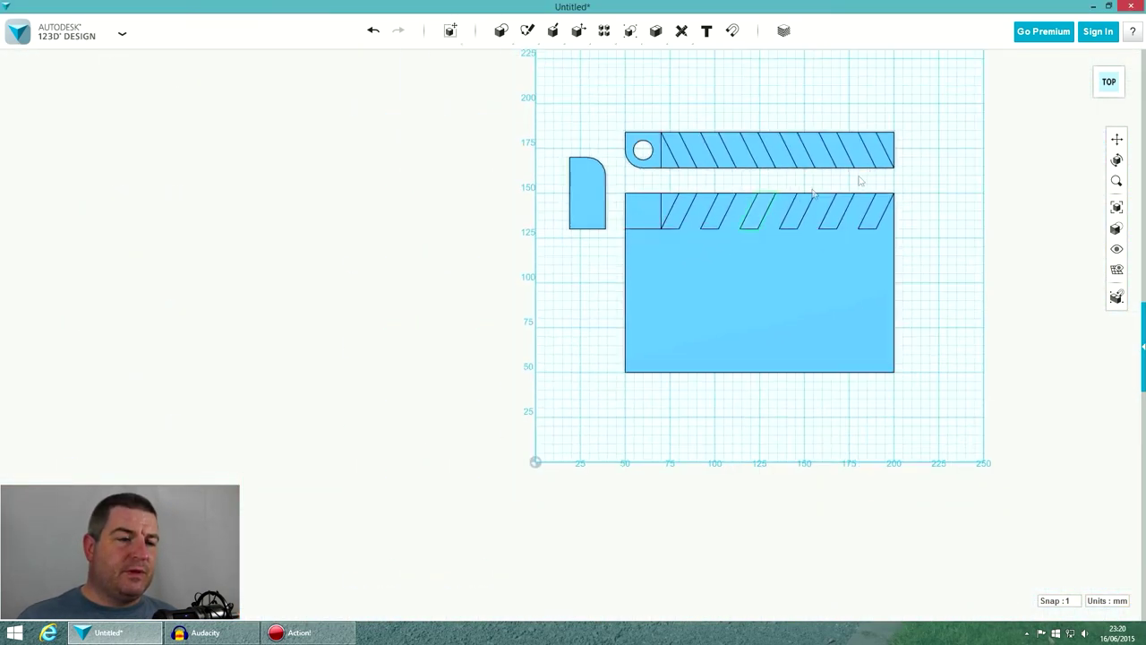
pyautogui.moveTo(836, 209); pyautogui.dragTo(793, 238, button='right')
pyautogui.scroll(5, 750, 332)
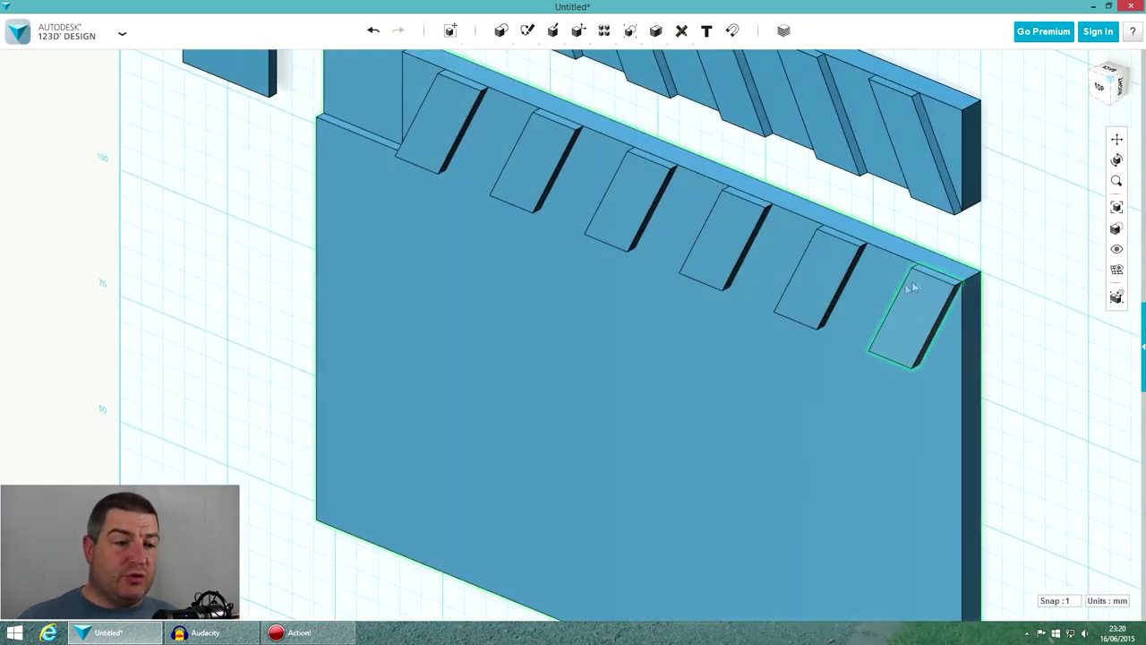
pyautogui.click(913, 293)
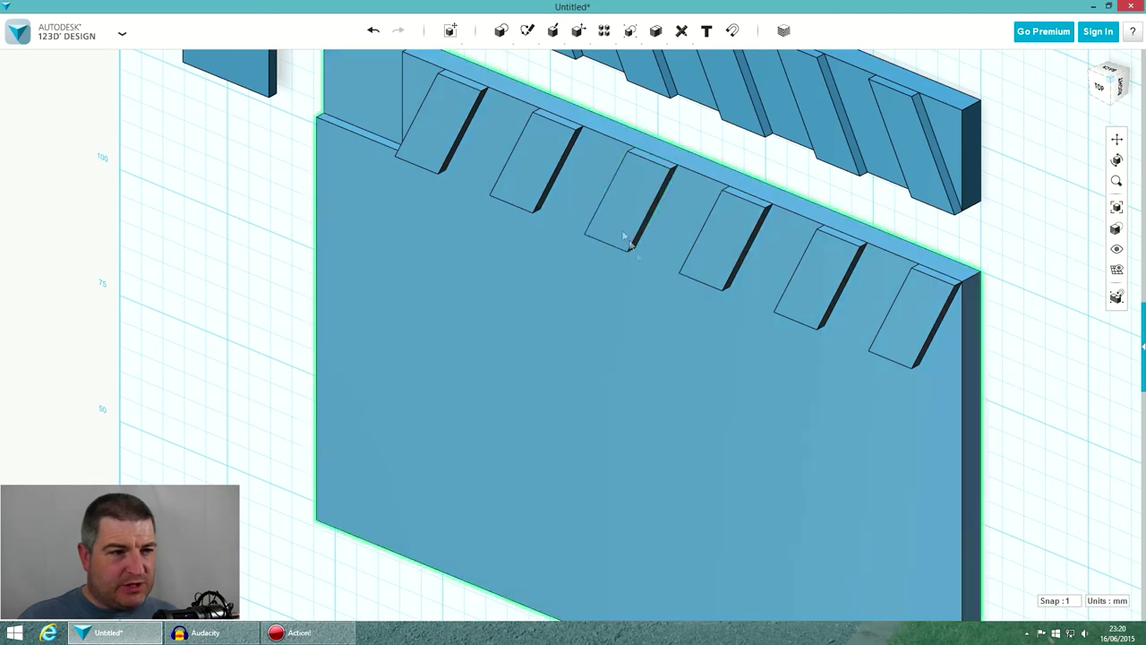
pyautogui.scroll(-6, 707, 336)
pyautogui.scroll(2, 795, 262)
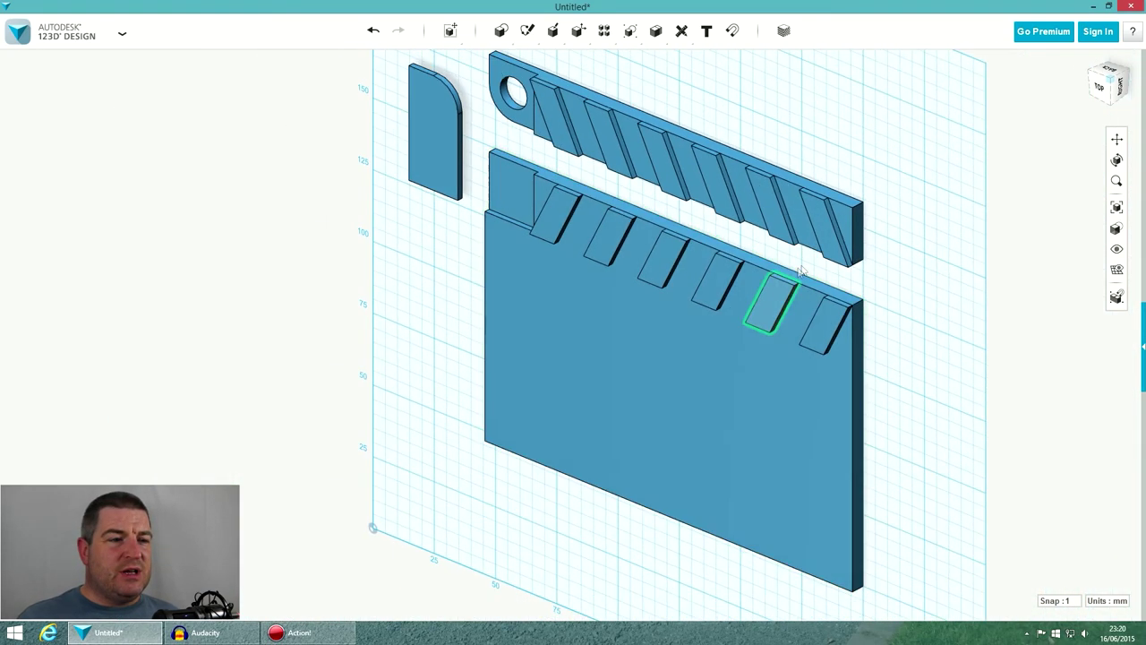
pyautogui.scroll(-2, 819, 273)
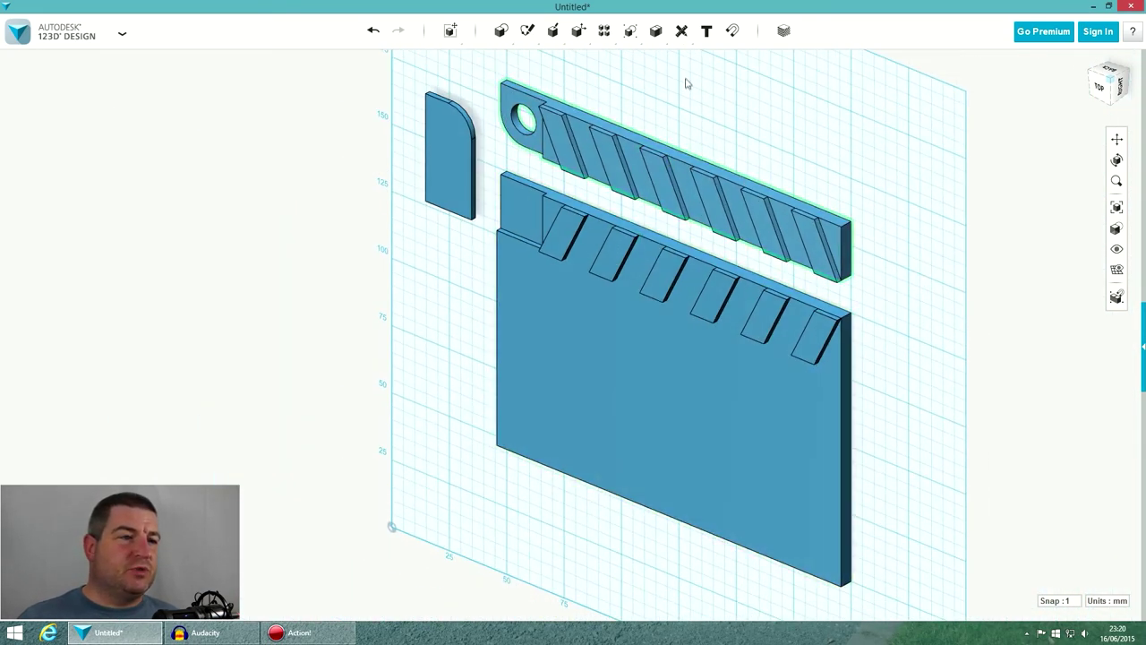
# - Merge the six slanted pieces on the plate with the plate into one solid
pyautogui.moveTo(654, 36)
pyautogui.click(657, 60)
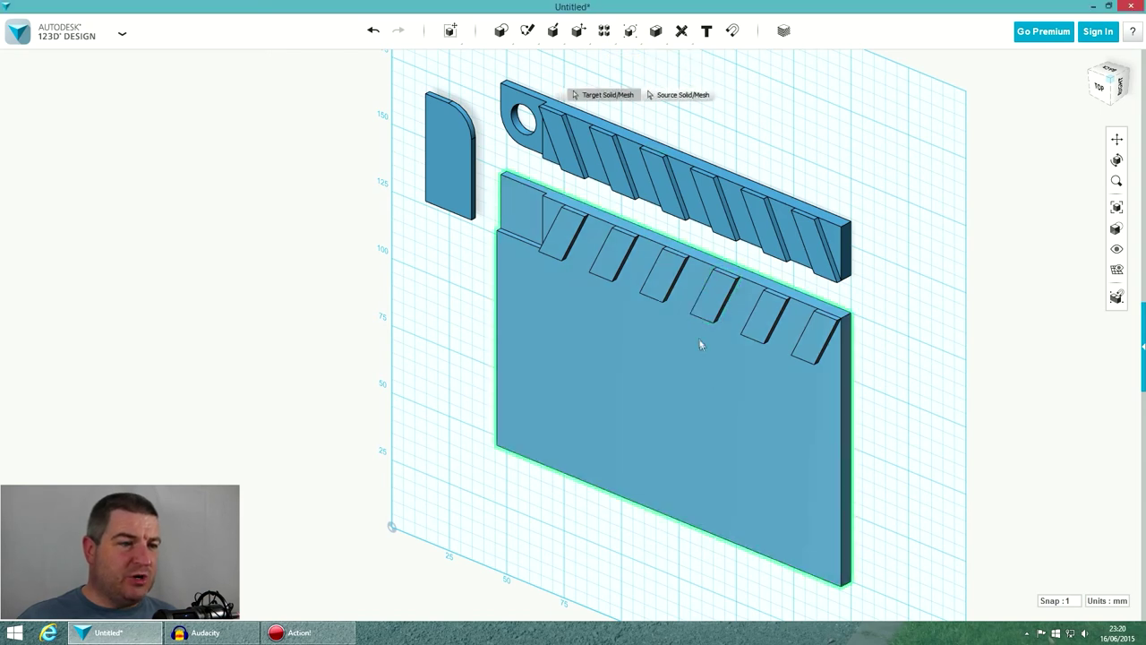
pyautogui.click(711, 380)
pyautogui.click(822, 338)
pyautogui.click(764, 317)
pyautogui.click(713, 297)
pyautogui.click(663, 276)
pyautogui.click(613, 258)
pyautogui.click(563, 234)
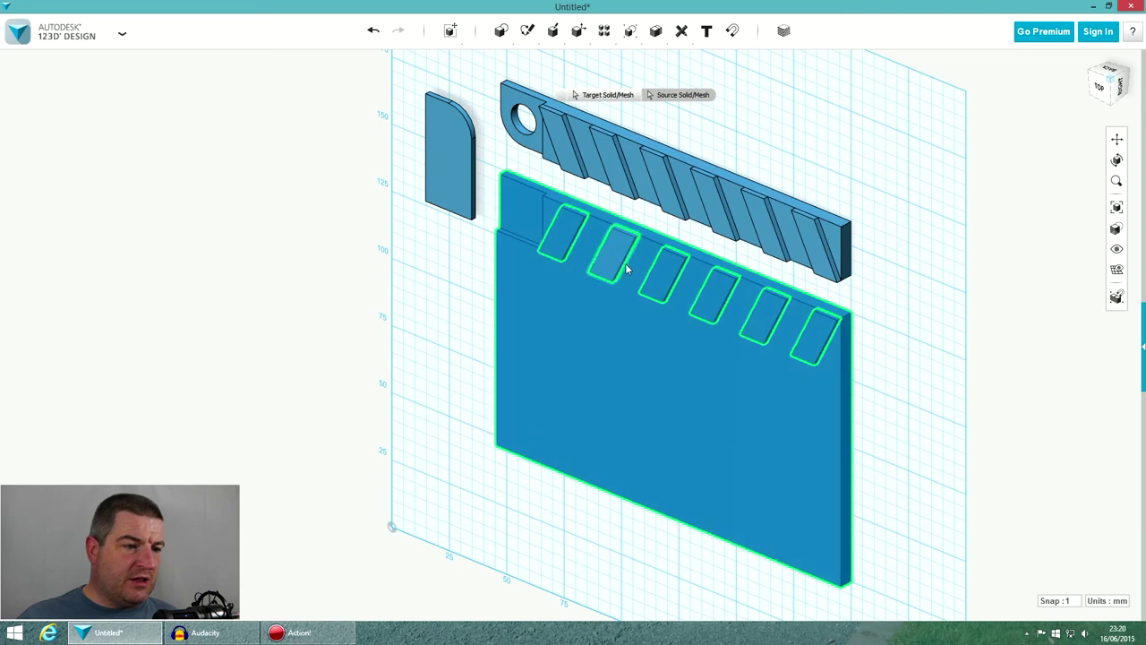
pyautogui.press('Return')
pyautogui.scroll(3, 636, 255)
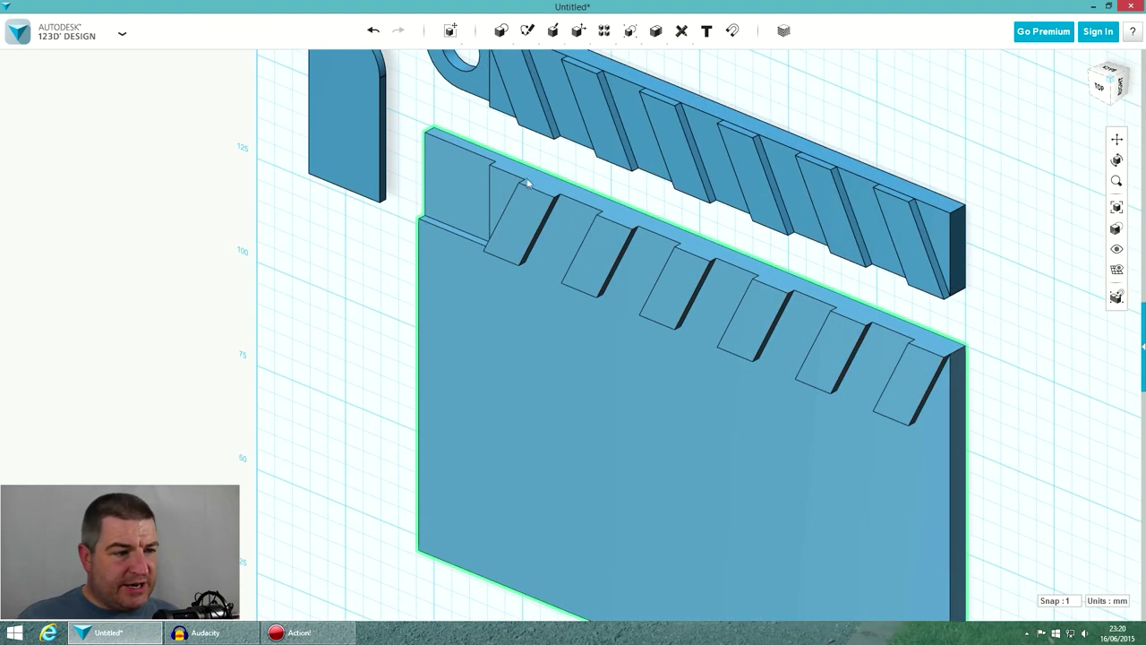
pyautogui.click(923, 307)
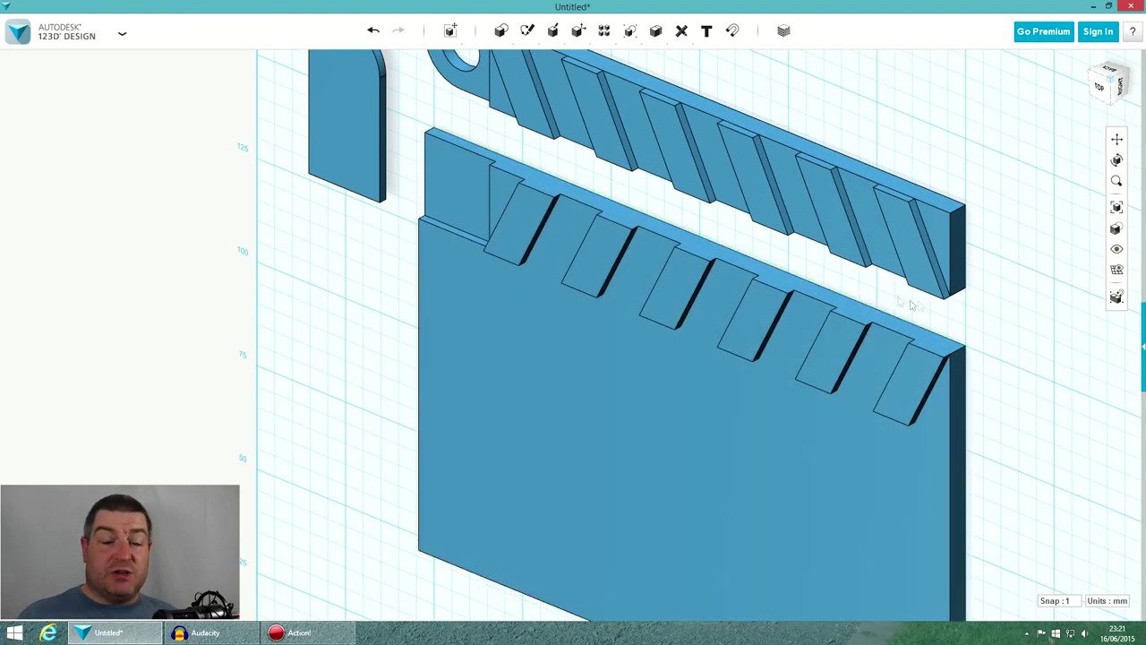
# - Try to merge the slanted pieces on the strip with the strip, and undo that merge
pyautogui.scroll(-2, 811, 291)
pyautogui.scroll(2, 775, 96)
pyautogui.click(787, 205)
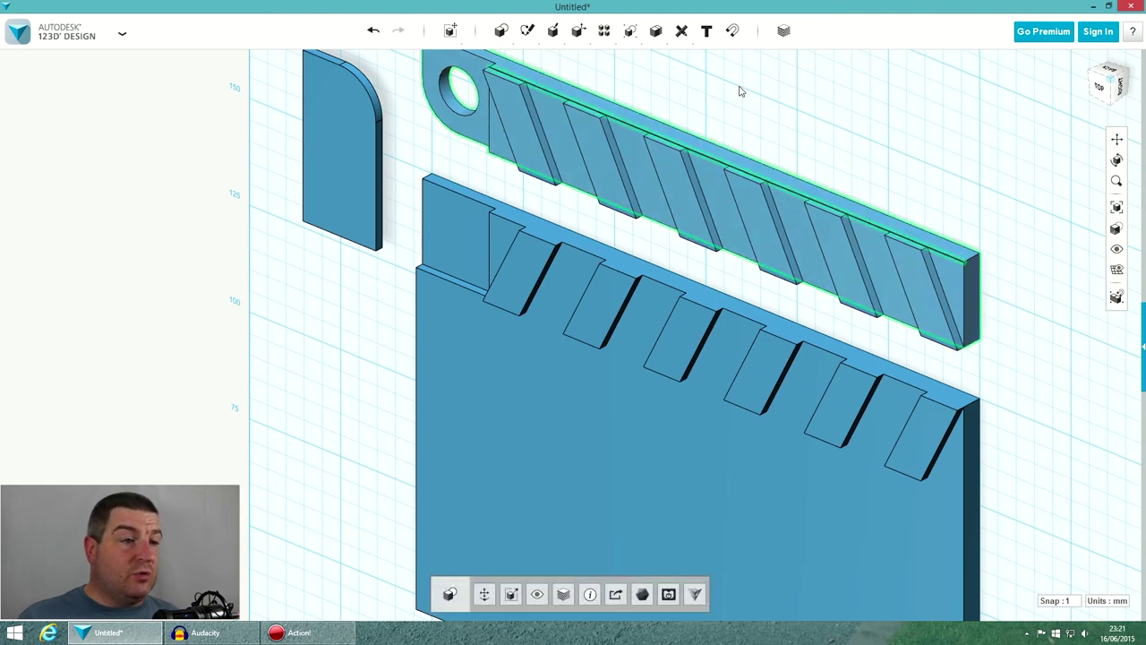
pyautogui.click(655, 58)
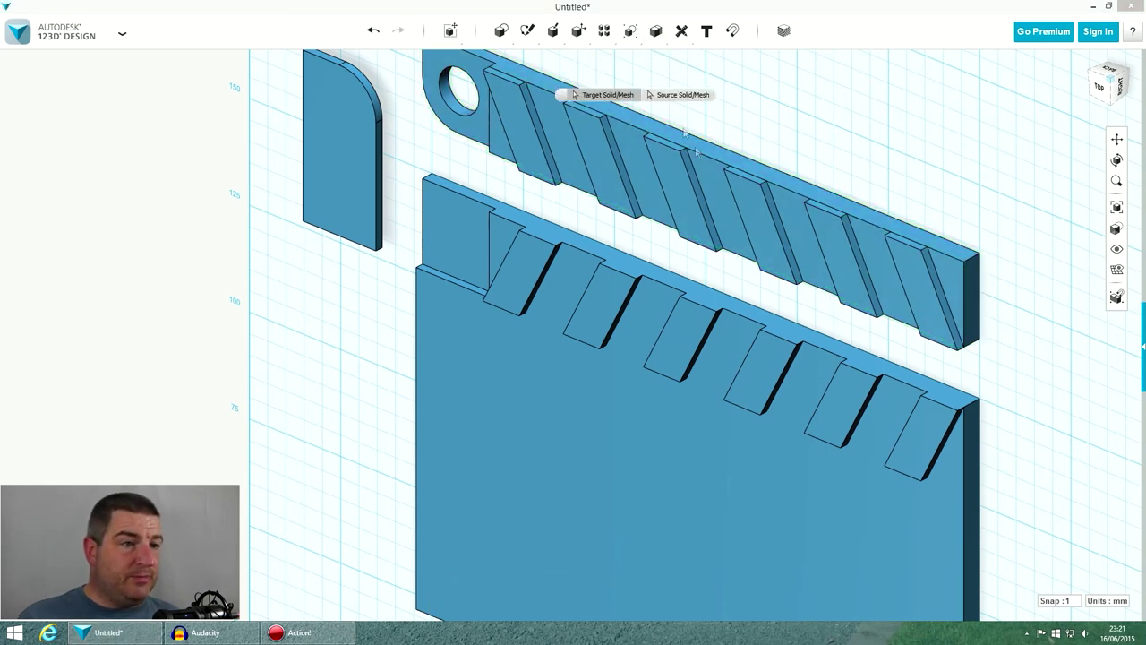
pyautogui.click(716, 185)
pyautogui.click(823, 251)
pyautogui.click(763, 229)
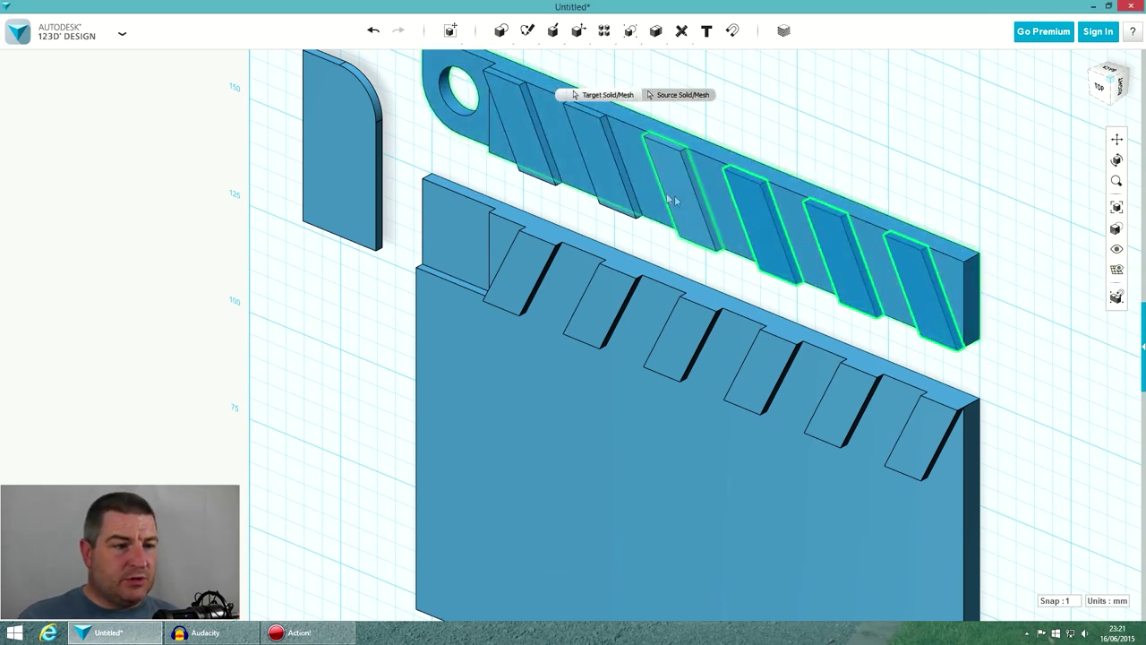
pyautogui.click(674, 197)
pyautogui.click(644, 189)
pyautogui.click(605, 177)
pyautogui.press('Return')
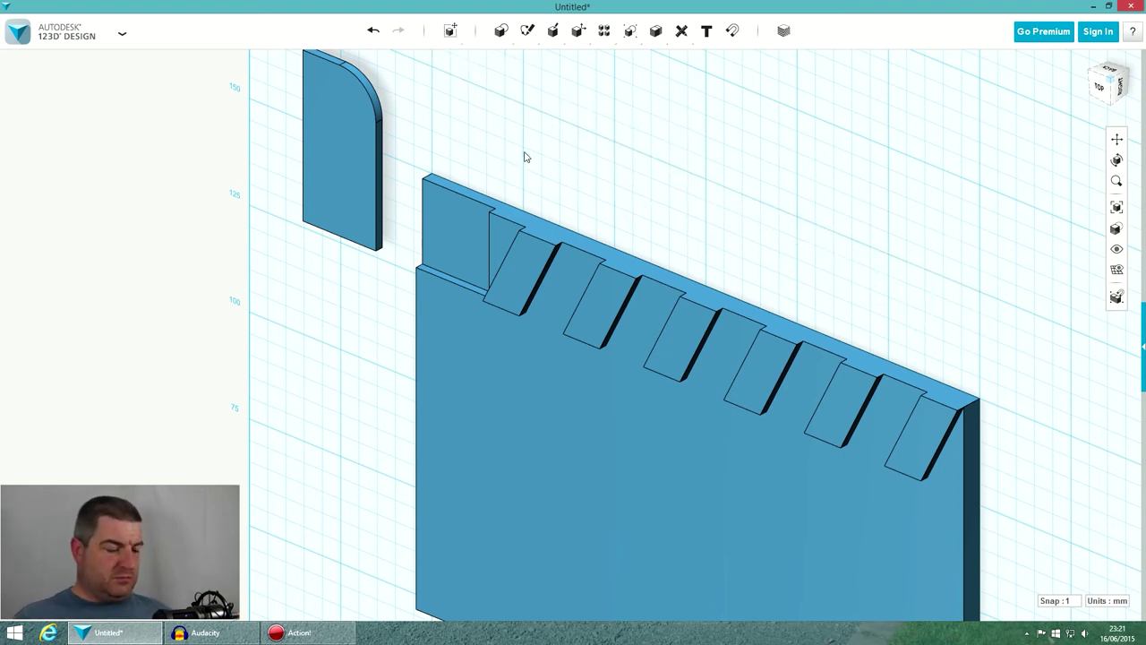
pyautogui.hotkey('ctrl', 'z')
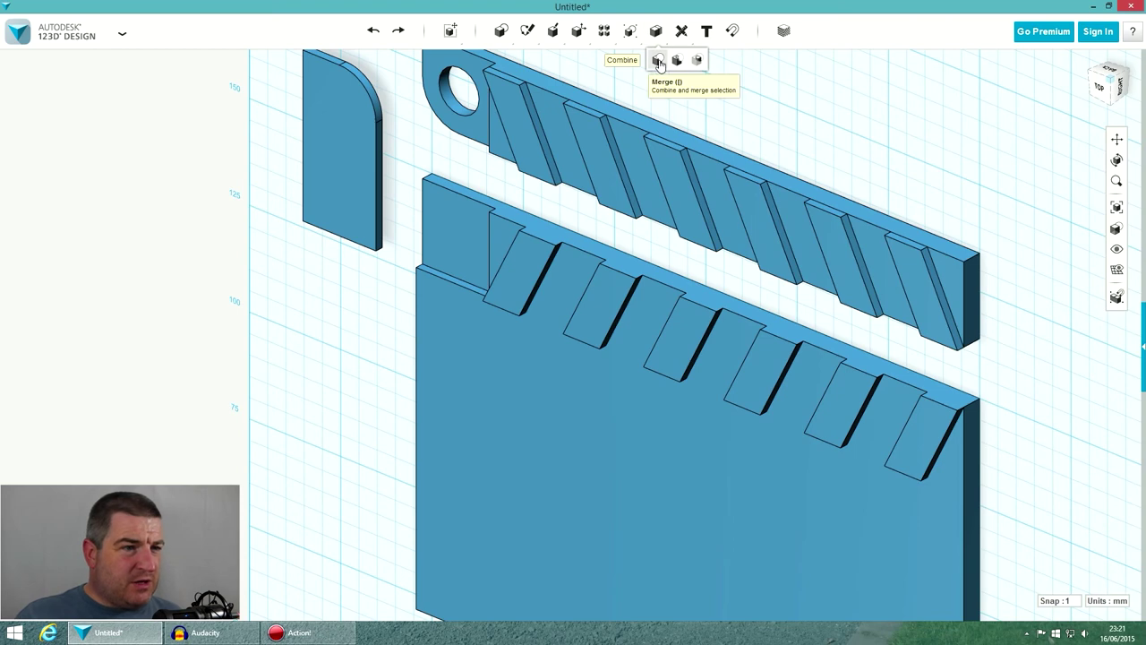
# - Merge the six slanted pieces on the strip with the strip into one solid
pyautogui.click(658, 61)
pyautogui.click(869, 238)
pyautogui.click(908, 271)
pyautogui.click(840, 251)
pyautogui.click(752, 228)
pyautogui.click(676, 190)
pyautogui.click(595, 160)
pyautogui.click(512, 157)
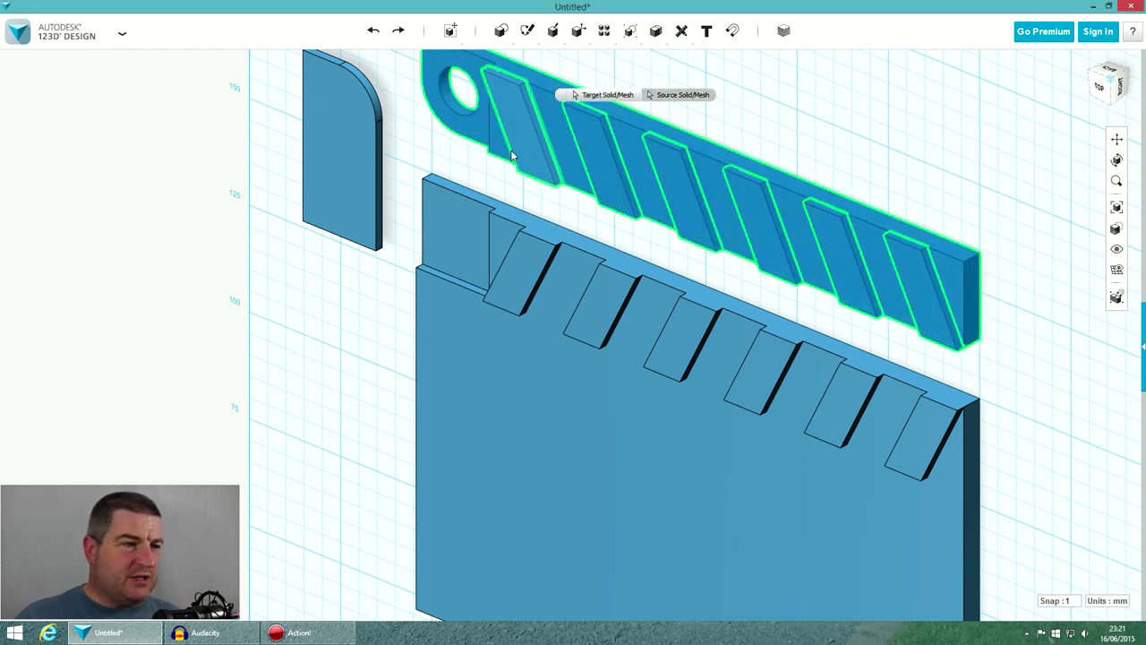
pyautogui.press('Return')
# - Move the striped strip down against the plate's edge so the two rows of slanted stripes meet
pyautogui.scroll(-3, 553, 179)
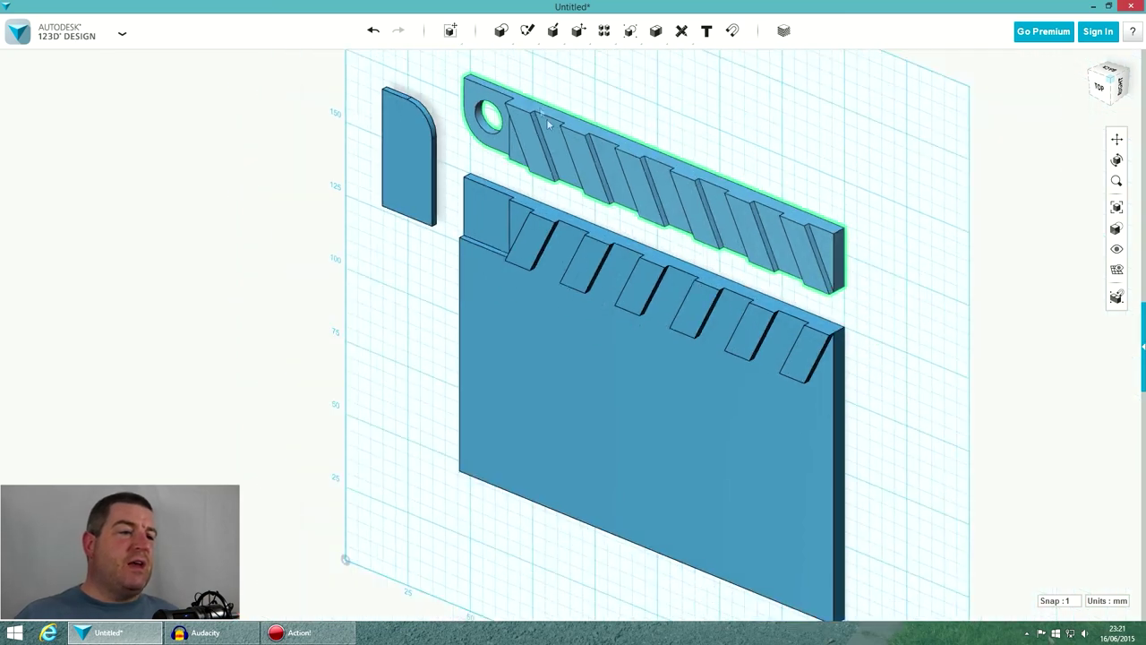
pyautogui.scroll(2, 687, 215)
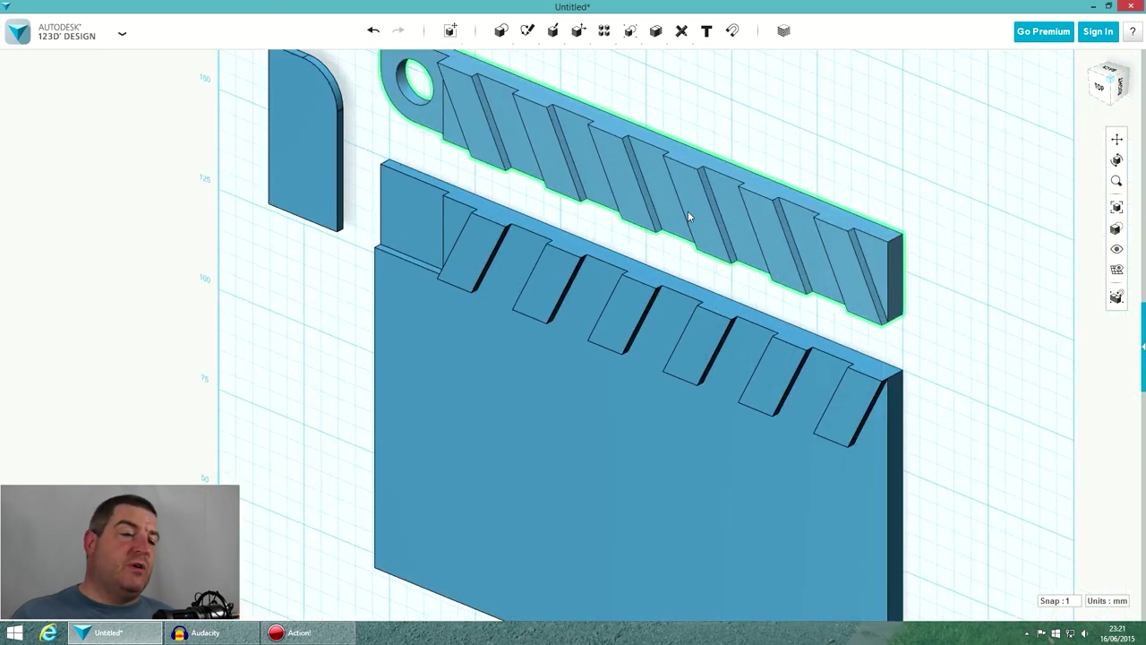
pyautogui.moveTo(669, 223)
pyautogui.mouseDown(button='right')
pyautogui.moveTo(686, 220)
pyautogui.moveTo(678, 229)
pyautogui.mouseUp(button='right')
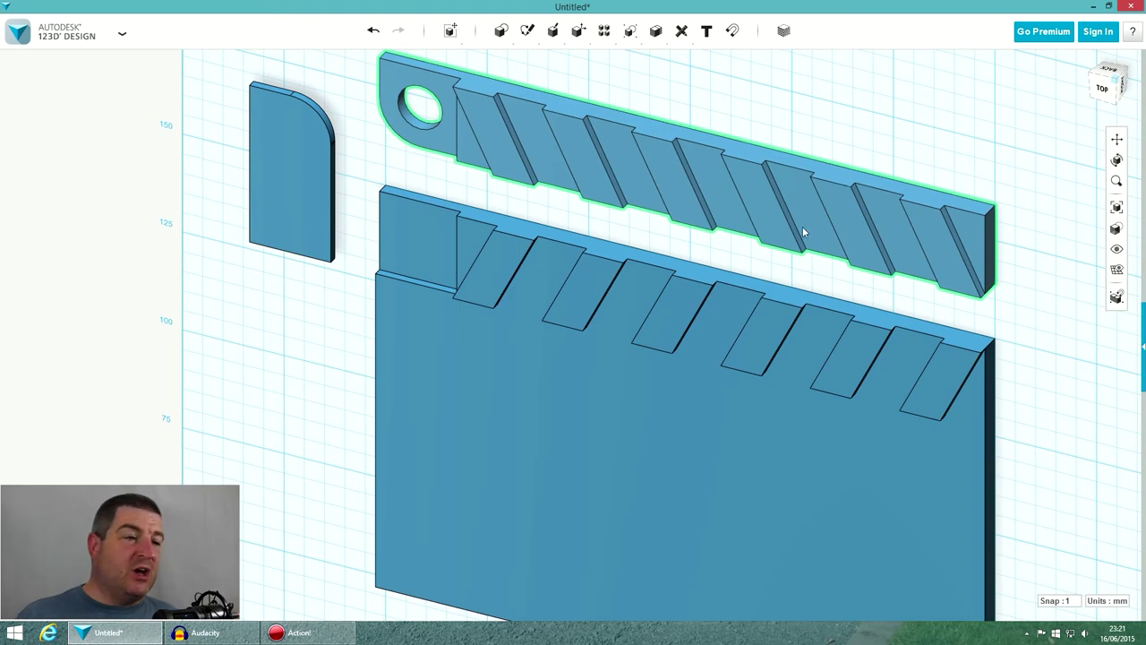
pyautogui.click(743, 213)
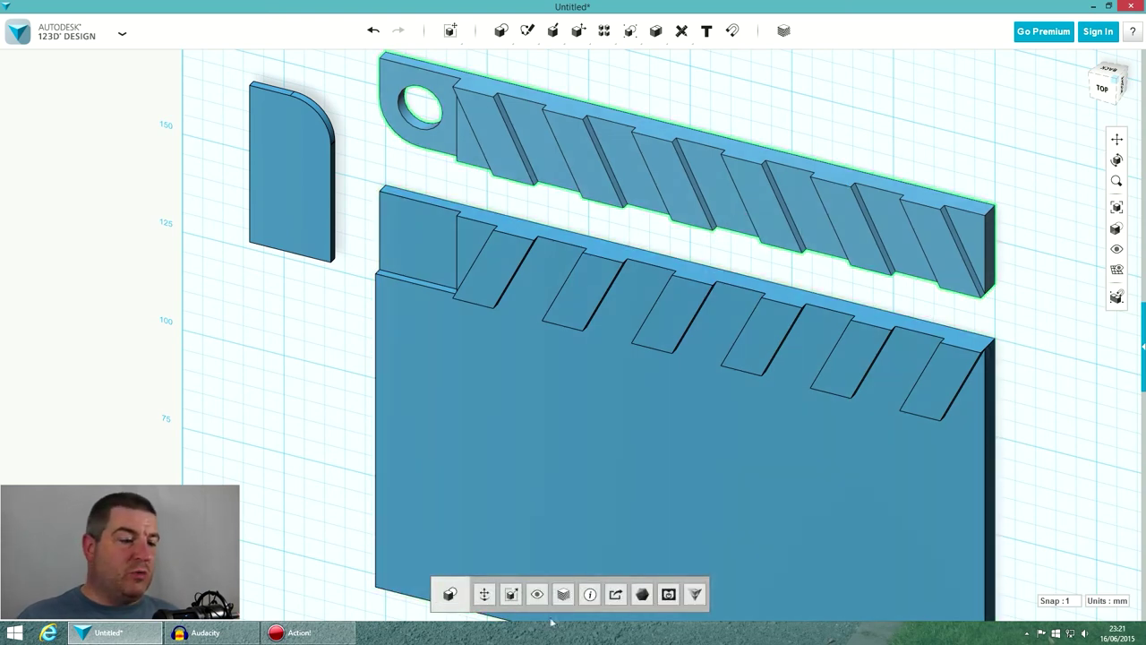
pyautogui.click(483, 594)
pyautogui.moveTo(685, 216); pyautogui.dragTo(693, 269)
pyautogui.click(710, 120)
# - Move the separate rounded piece 31 mm towards the plate so it fits over the recess and the strip's pivot end
pyautogui.click(325, 185)
pyautogui.keyDown('shift'); pyautogui.click(456, 468); pyautogui.keyUp('shift')
pyautogui.click(483, 593)
pyautogui.moveTo(337, 179); pyautogui.dragTo(459, 200)
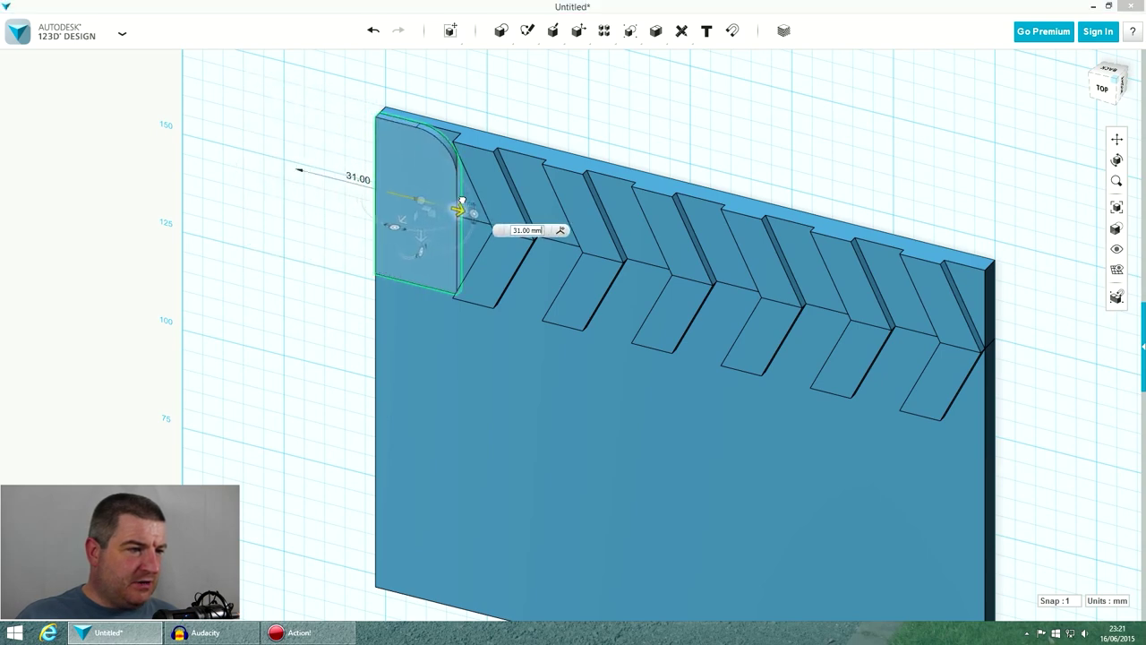
pyautogui.click(522, 109)
pyautogui.click(522, 109)
# - Examine the assembled clapperboard from the top and from several oblique views
pyautogui.moveTo(515, 121); pyautogui.dragTo(494, 182, button='right')
pyautogui.scroll(-5, 537, 251)
pyautogui.scroll(1, 680, 281)
pyautogui.moveTo(680, 287); pyautogui.dragTo(596, 289, button='right')
pyautogui.moveTo(563, 346); pyautogui.dragTo(578, 330, button='right')
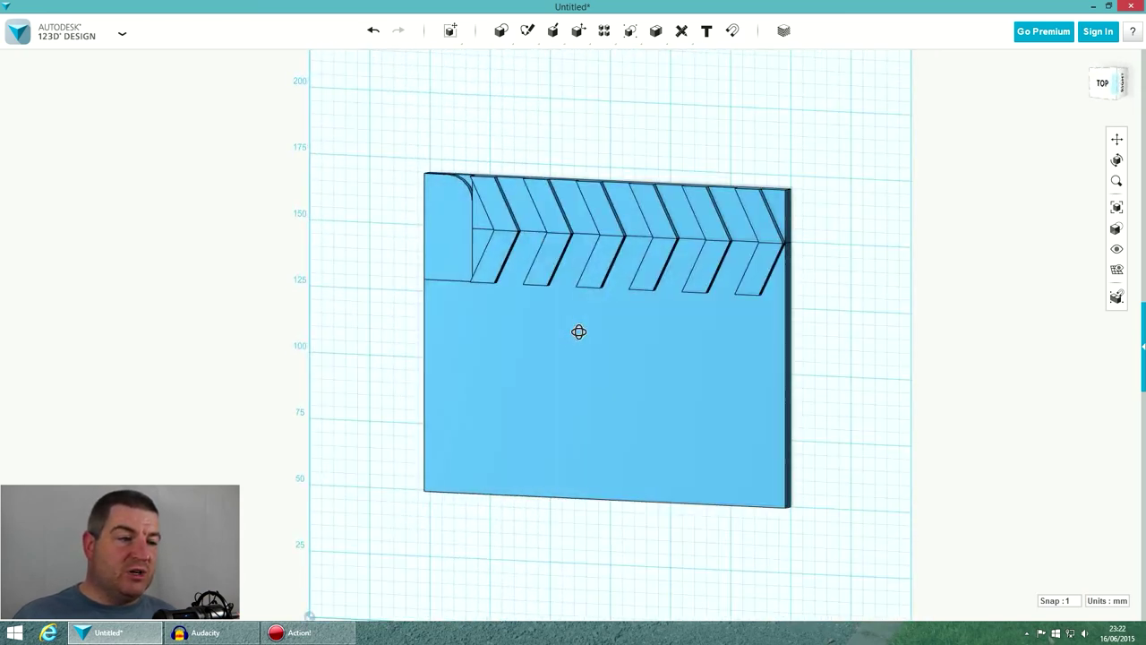
pyautogui.click(1117, 77)
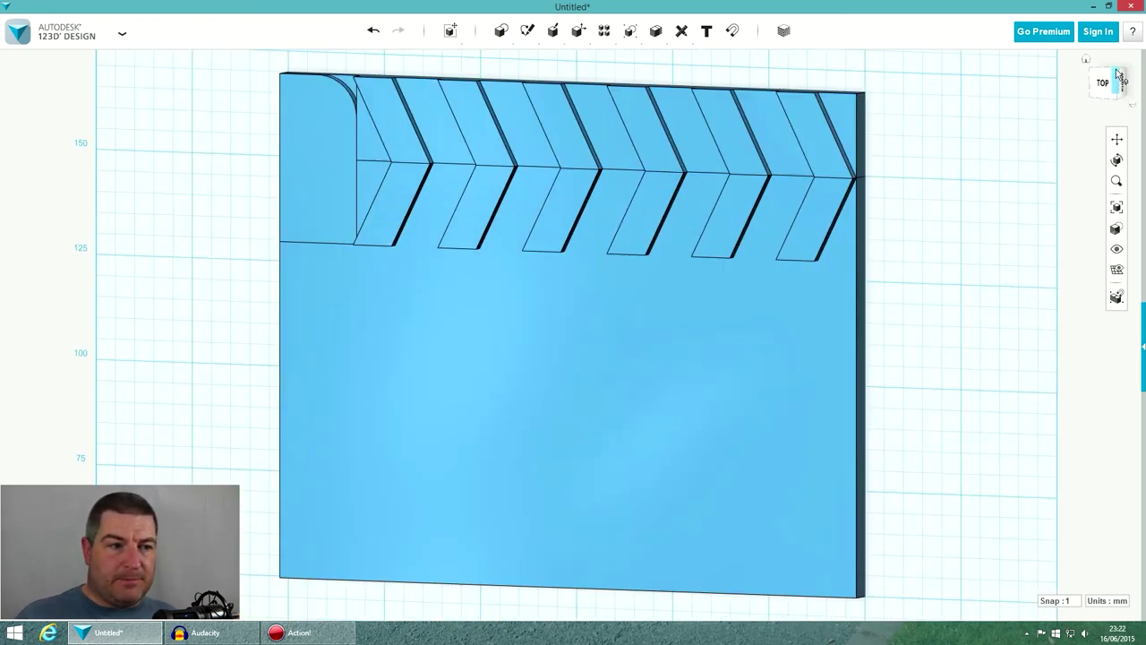
pyautogui.click(1101, 88)
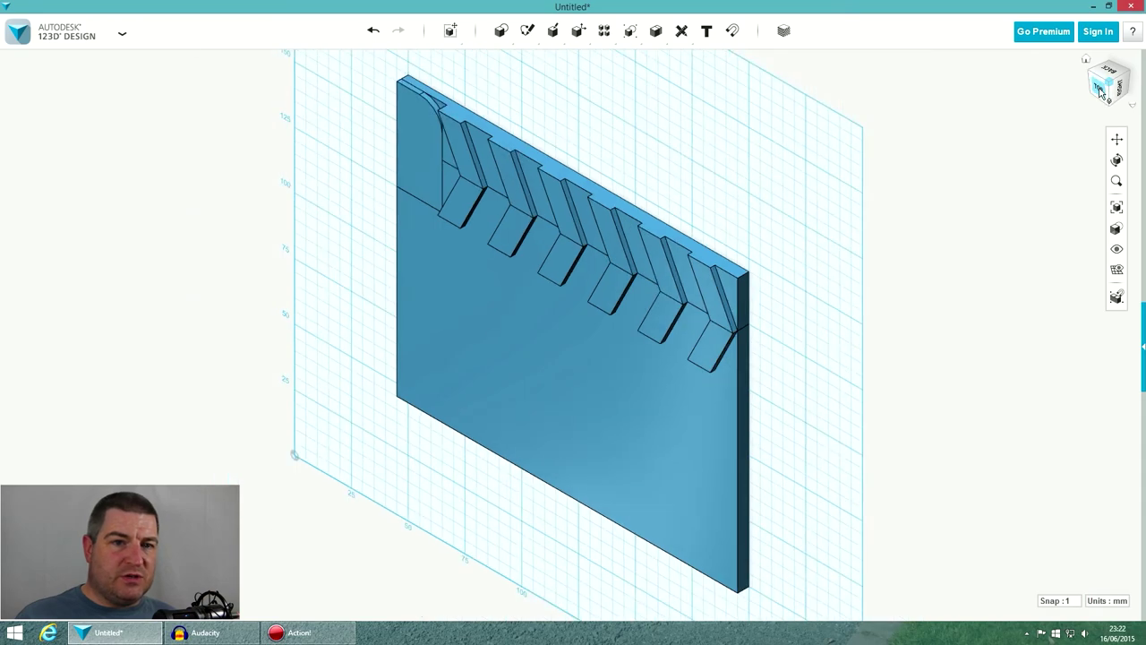
pyautogui.click(1122, 101)
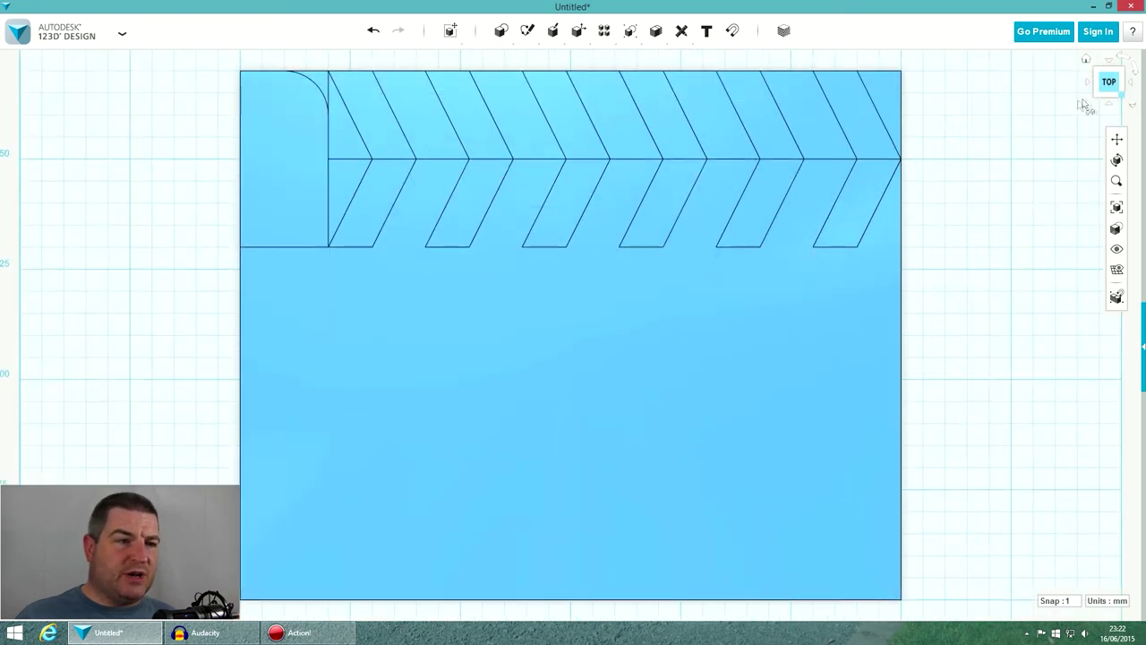
pyautogui.click(1104, 79)
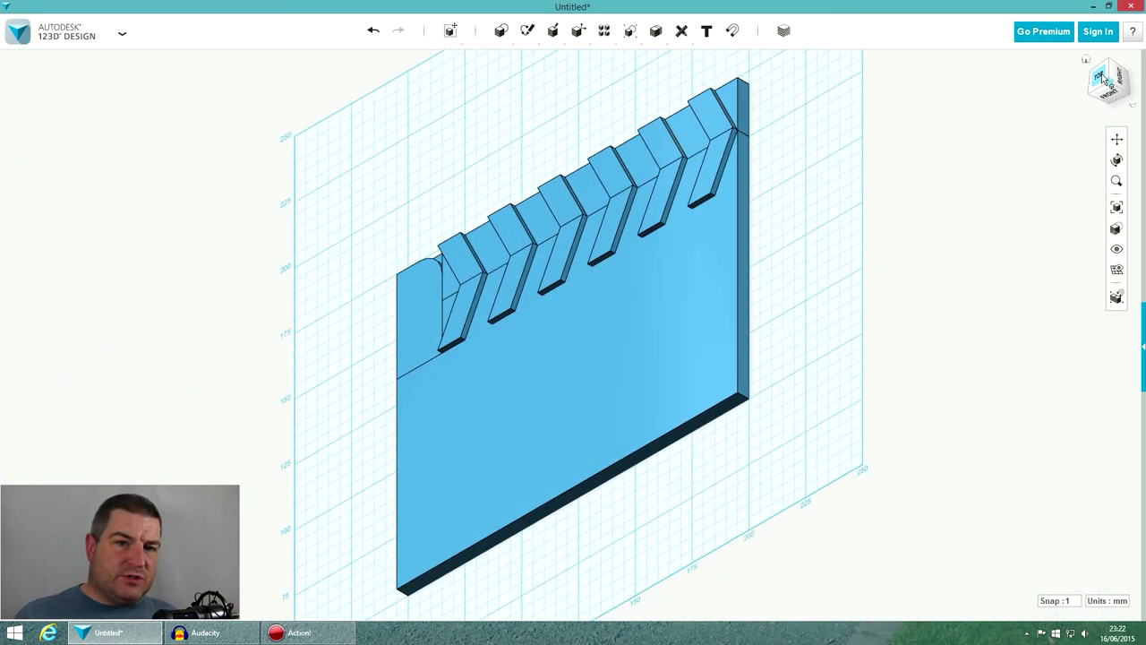
pyautogui.moveTo(553, 325)
pyautogui.mouseDown(button='right')
pyautogui.moveTo(550, 296)
pyautogui.moveTo(544, 306)
pyautogui.mouseUp(button='right')
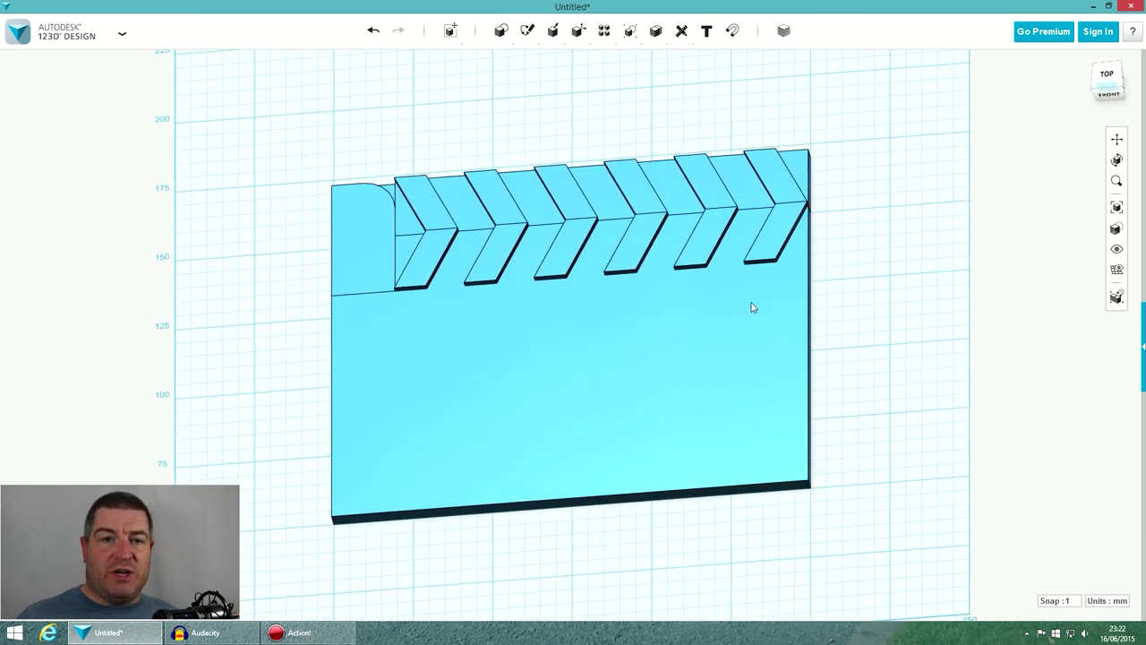
pyautogui.scroll(-3, 752, 302)
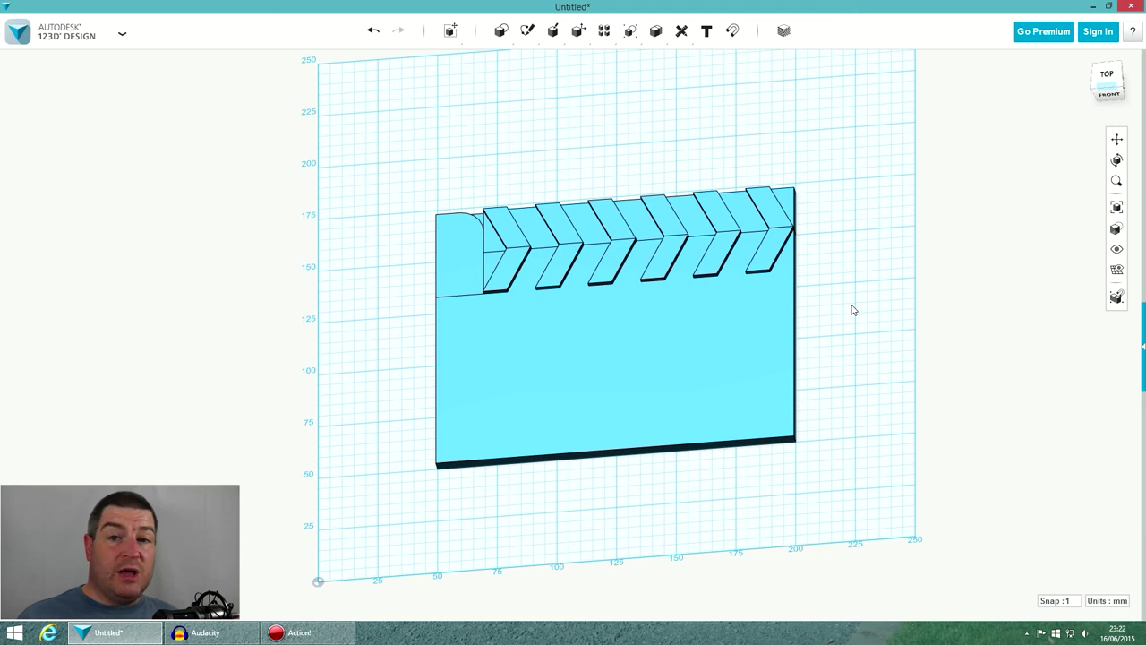
# - Start exporting the plate on its own with STL as the file type, and cancel the export
pyautogui.click(645, 320)
pyautogui.click(614, 598)
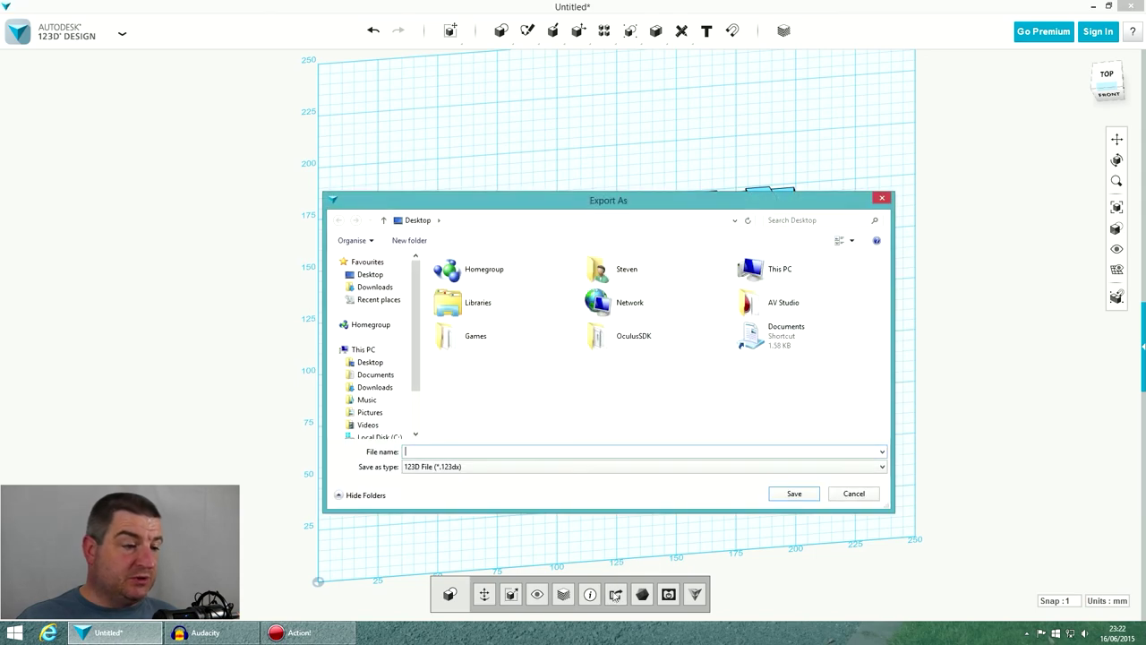
pyautogui.click(463, 471)
pyautogui.click(466, 484)
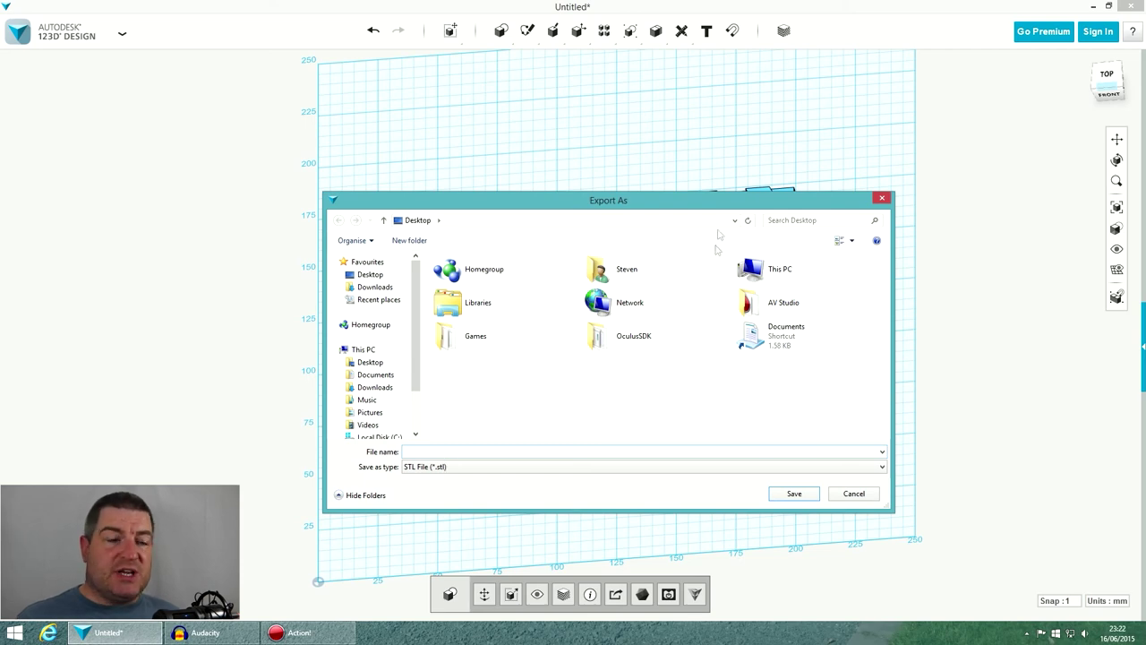
pyautogui.click(882, 198)
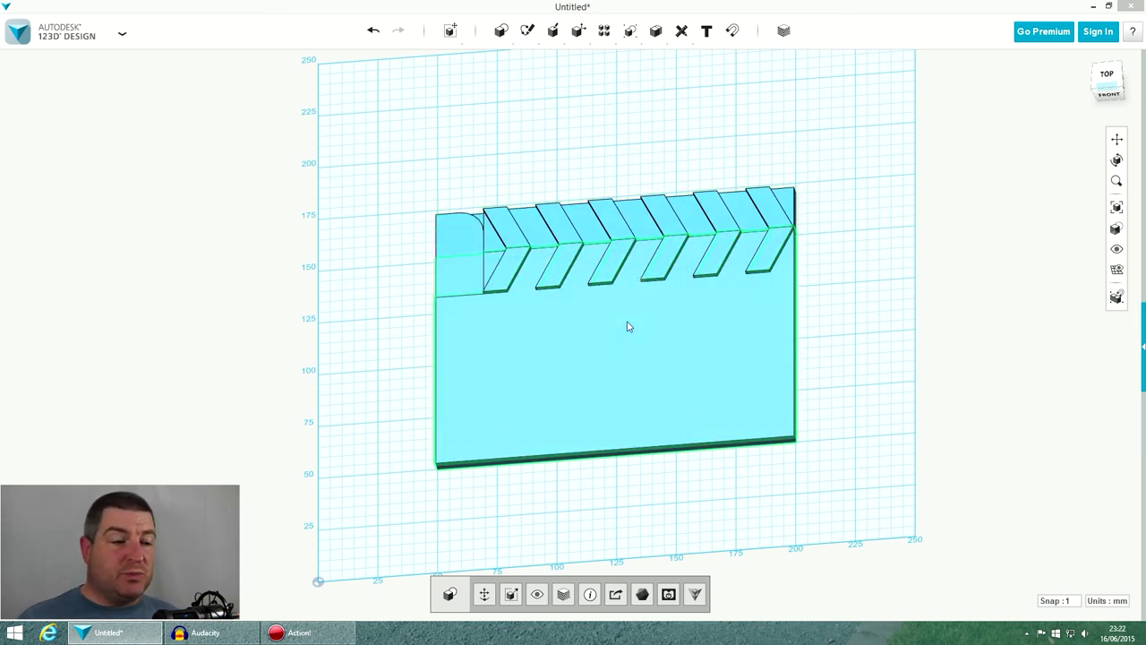
pyautogui.click(649, 148)
pyautogui.click(122, 33)
pyautogui.moveTo(98, 235)
pyautogui.moveTo(73, 219)
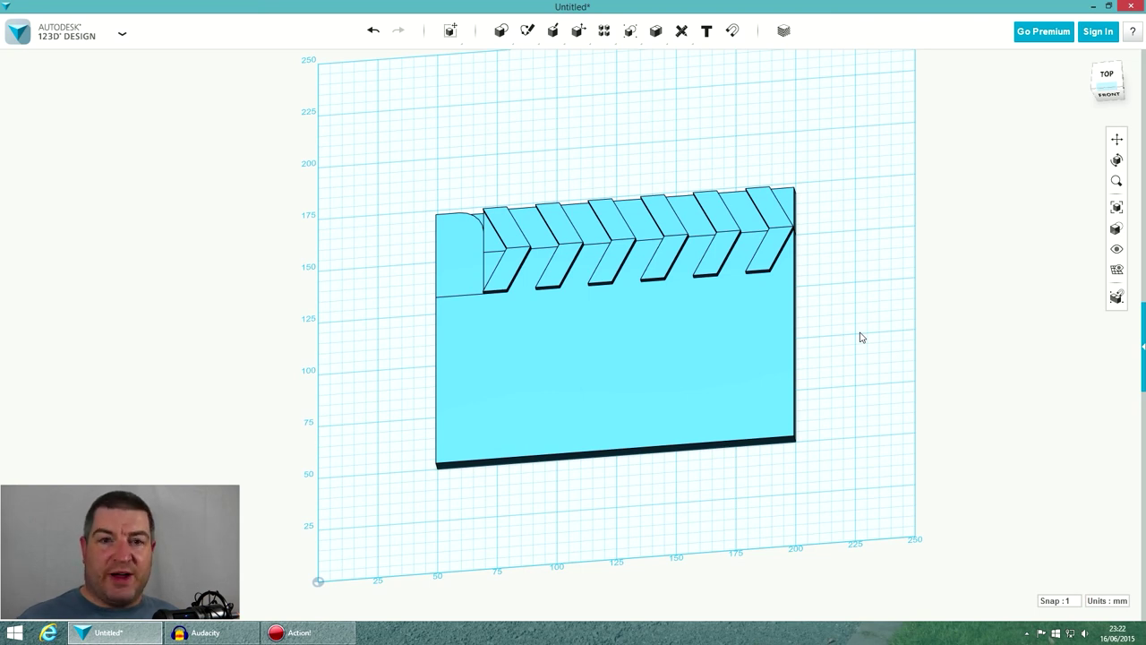
pyautogui.click(654, 355)
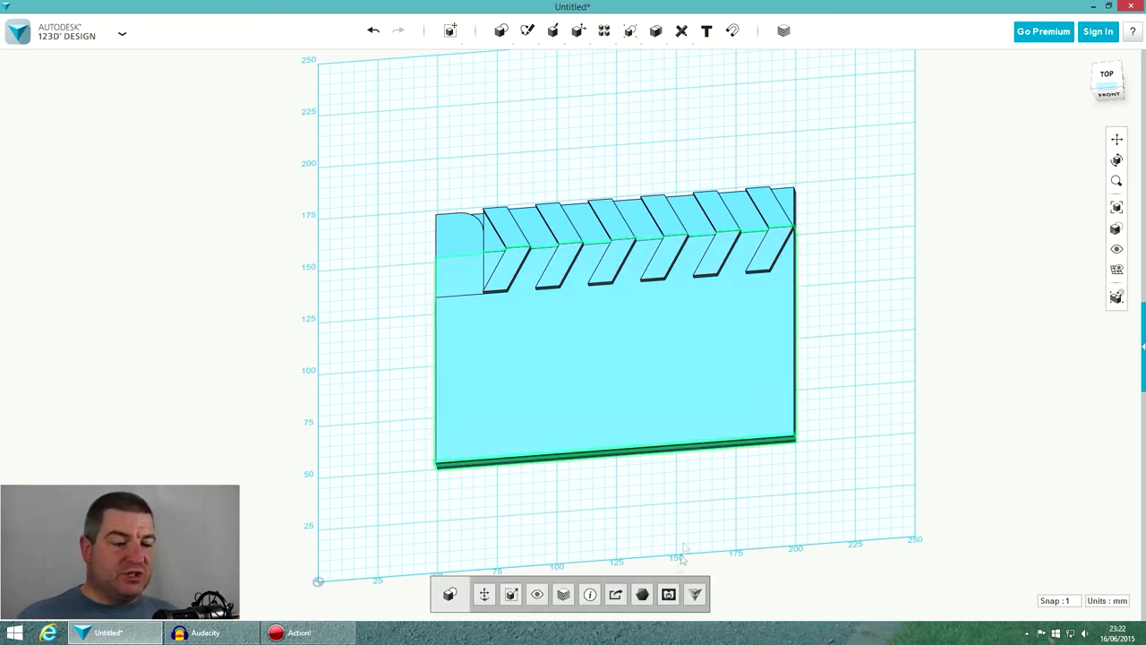
pyautogui.click(816, 288)
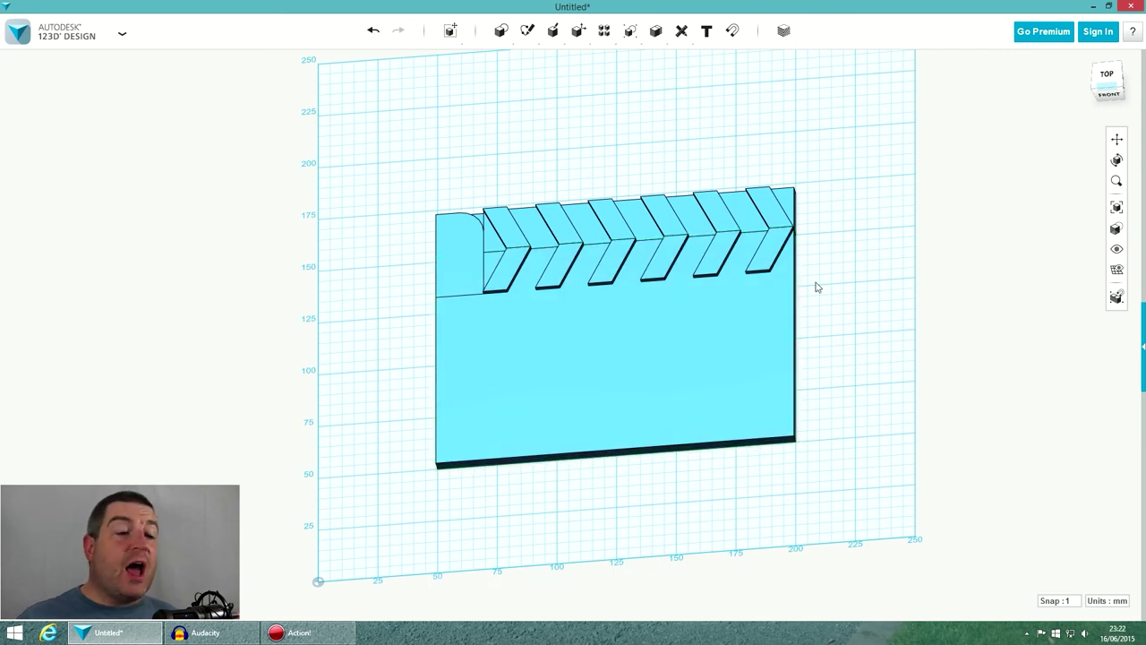
pyautogui.moveTo(842, 247)
pyautogui.mouseDown(button='right')
pyautogui.moveTo(832, 299)
pyautogui.moveTo(854, 218)
pyautogui.moveTo(842, 238)
pyautogui.moveTo(854, 248)
pyautogui.mouseUp(button='right')
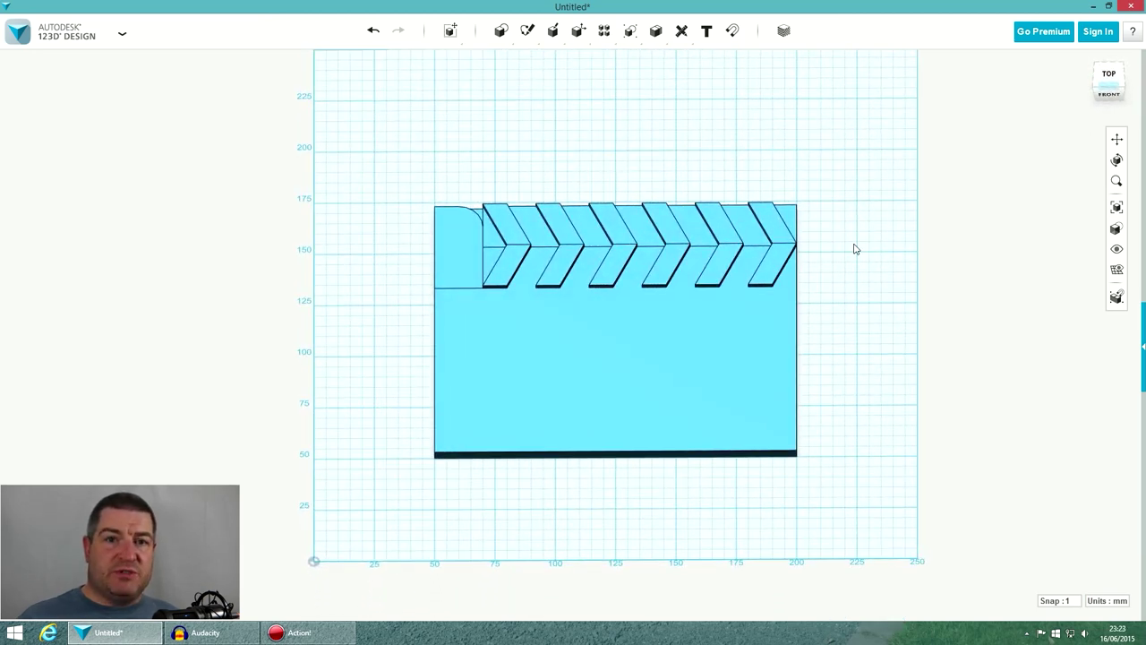
pyautogui.moveTo(578, 321)
pyautogui.mouseDown(button='right')
pyautogui.moveTo(596, 294)
pyautogui.moveTo(568, 299)
pyautogui.moveTo(575, 325)
pyautogui.mouseUp(button='right')
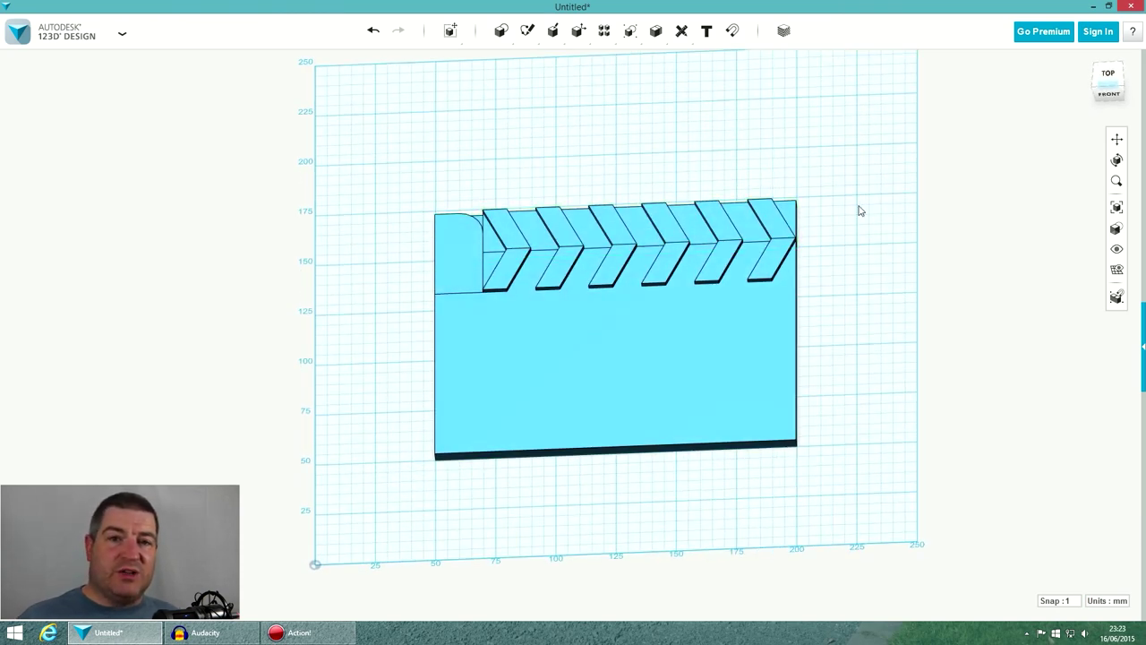
pyautogui.moveTo(858, 210); pyautogui.dragTo(832, 273, button='right')
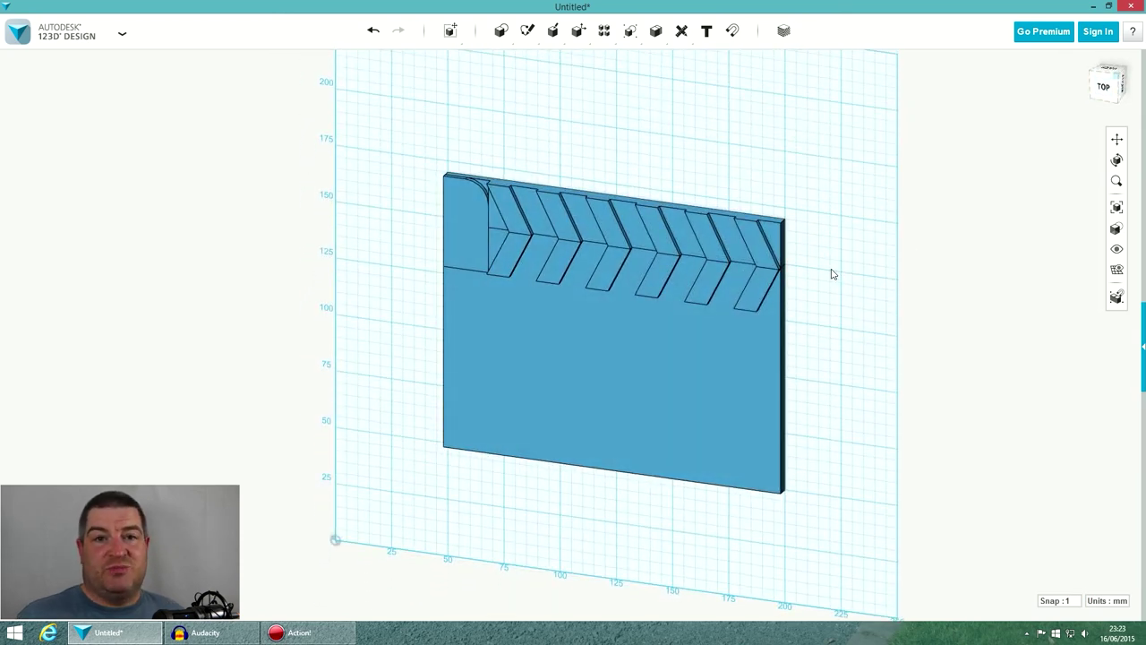
pyautogui.moveTo(832, 273); pyautogui.dragTo(835, 212, button='right')
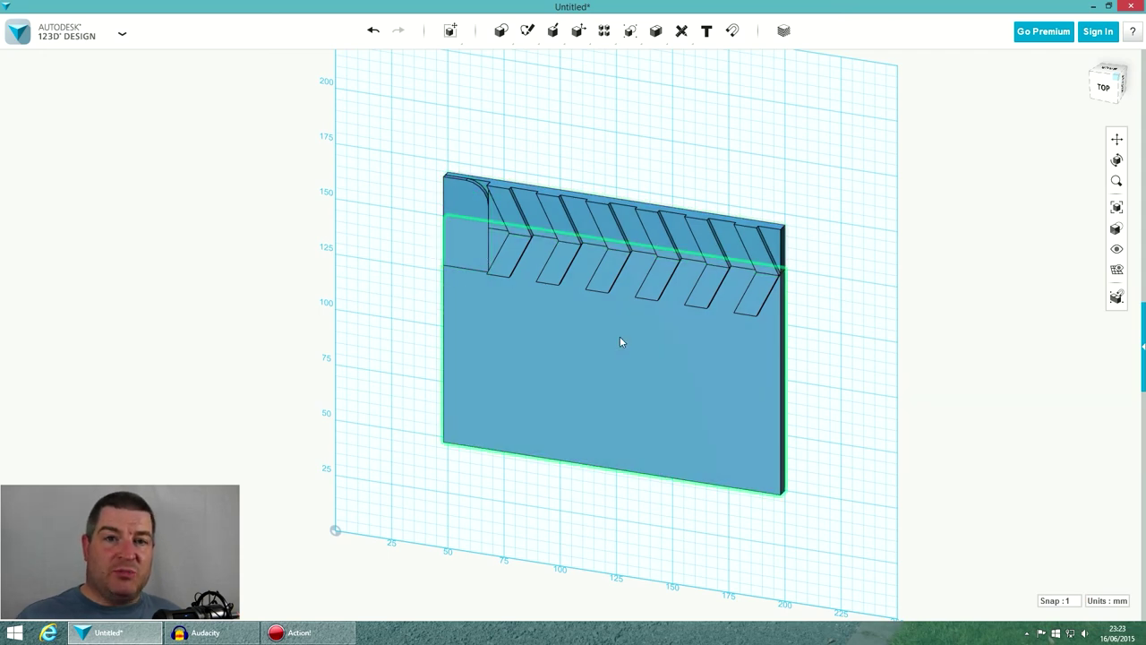
pyautogui.moveTo(503, 248)
pyautogui.mouseDown(button='right')
pyautogui.moveTo(677, 229)
pyautogui.moveTo(507, 238)
pyautogui.mouseUp(button='right')
pyautogui.moveTo(562, 265); pyautogui.dragTo(541, 274, button='right')
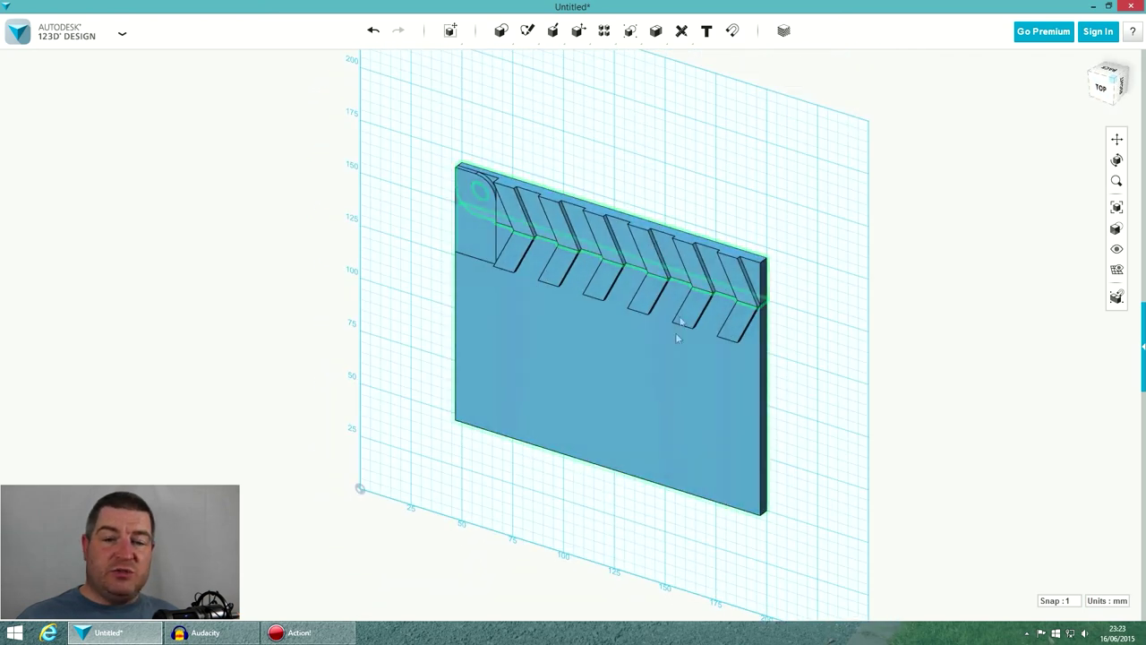
pyautogui.scroll(3, 675, 332)
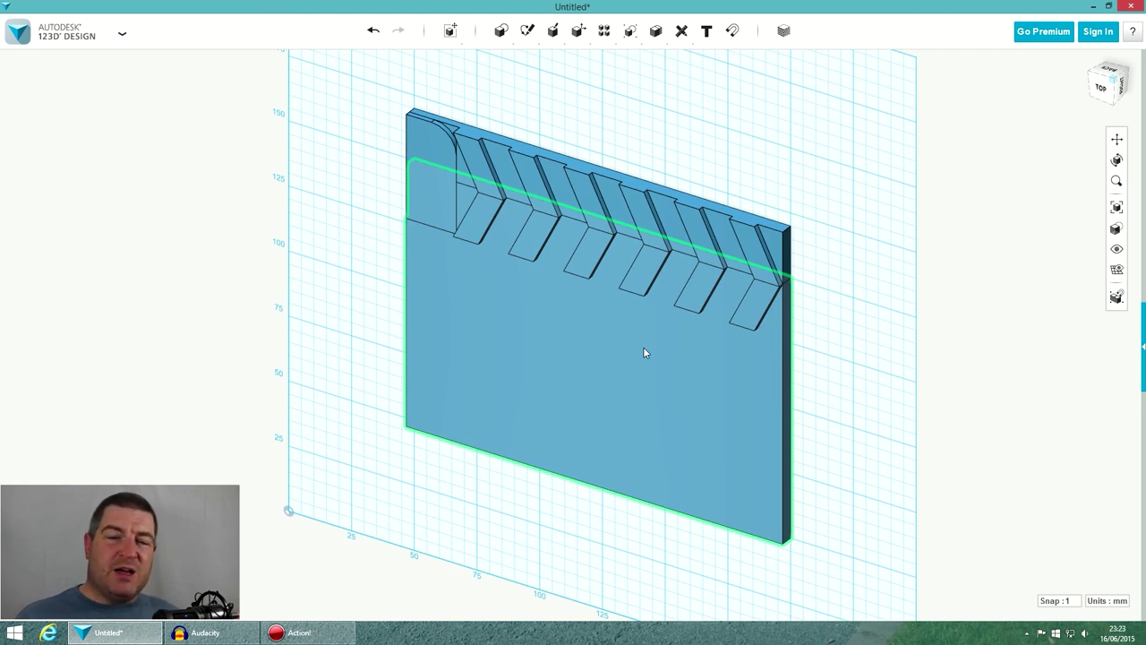
pyautogui.moveTo(634, 360); pyautogui.dragTo(621, 350, button='right')
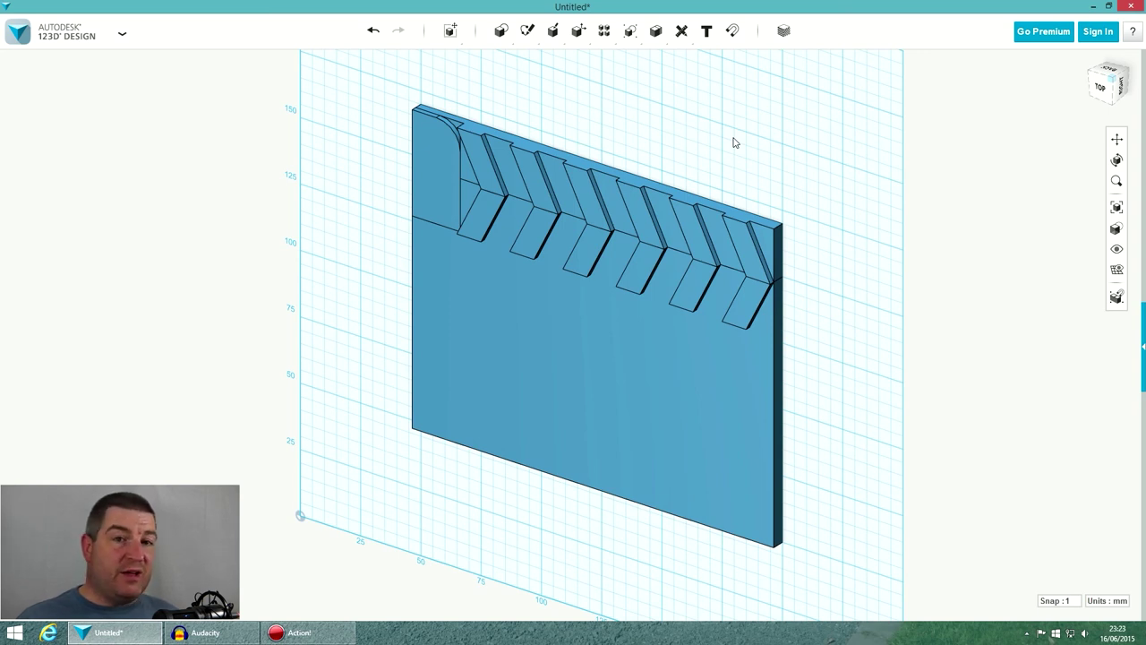
pyautogui.moveTo(734, 146); pyautogui.dragTo(737, 148, button='right')
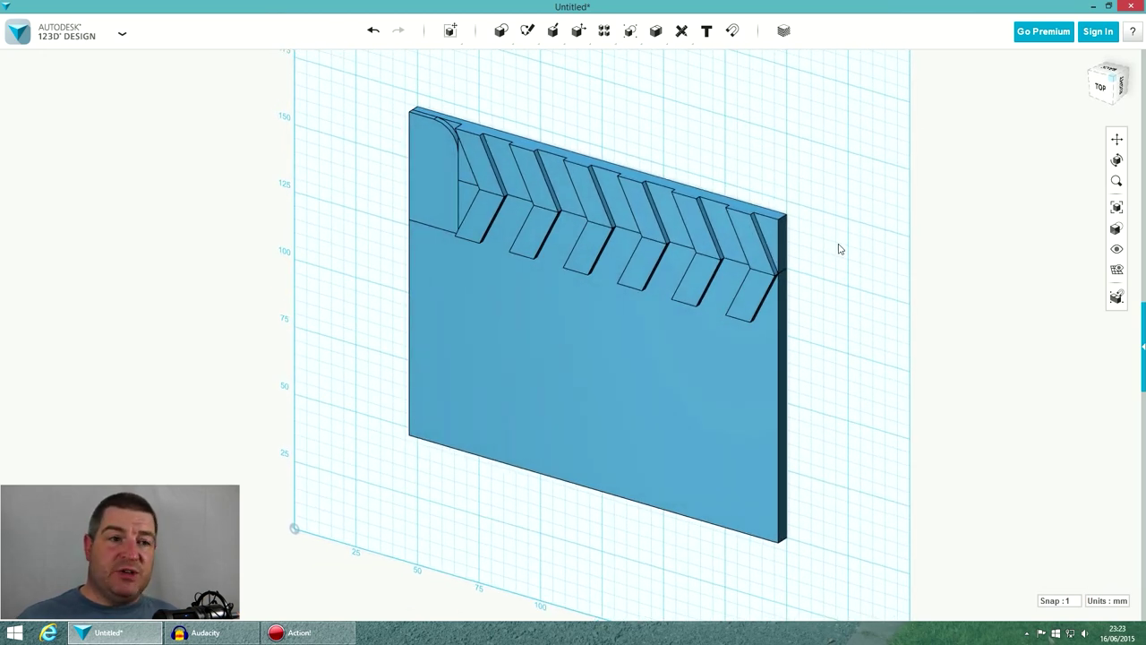